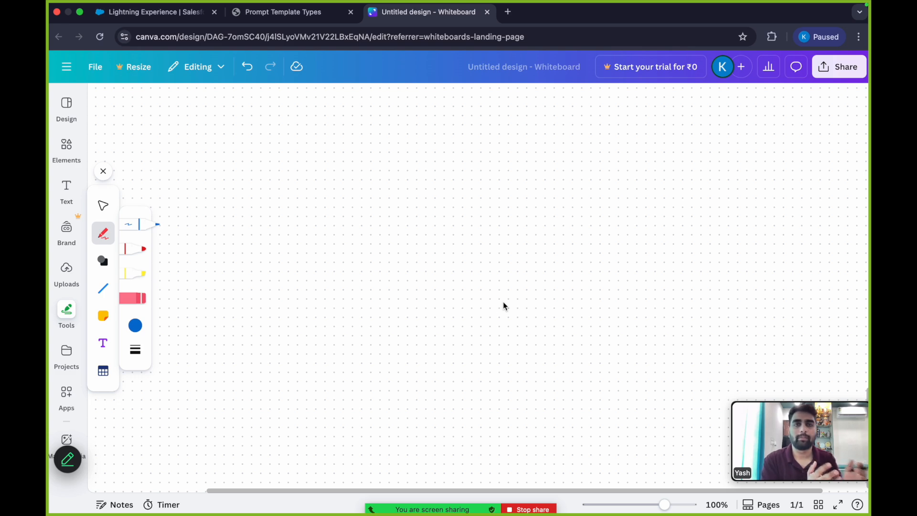
Handwrite the heading "Prompt templ. types" on the whiteboard, underline it and draw a downward arrow beneath it.
mouse_move(311, 116)
left_mouse_down()
mouse_move(313, 182)
mouse_move(315, 142)
left_mouse_up()
mouse_move(333, 155)
left_mouse_down()
mouse_move(352, 138)
mouse_move(373, 137)
mouse_move(401, 174)
mouse_move(434, 135)
left_mouse_up()
mouse_move(489, 117)
left_mouse_down()
mouse_move(490, 146)
mouse_move(500, 125)
left_mouse_up()
mouse_move(490, 136)
left_mouse_down()
mouse_move(534, 143)
mouse_move(538, 167)
left_mouse_up()
left_click_drag(539, 132, 549, 143)
left_click_drag(556, 115, 558, 148)
left_click(569, 130)
left_click_drag(621, 117, 622, 146)
mouse_move(613, 133)
left_mouse_down()
mouse_move(668, 125)
mouse_move(662, 165)
left_mouse_up()
left_click_drag(664, 128, 694, 144)
left_click_drag(306, 182, 415, 175)
left_click_drag(551, 172, 705, 156)
left_click_drag(420, 173, 424, 200)
Handwrite "Field Generation" below the heading's arrow and underline the word "Generation".
mouse_move(286, 246)
left_mouse_down()
mouse_move(306, 249)
mouse_move(293, 285)
left_mouse_up()
mouse_move(292, 269)
left_mouse_down()
mouse_move(310, 264)
mouse_move(318, 275)
left_mouse_up()
mouse_move(324, 263)
left_mouse_down()
mouse_move(335, 258)
mouse_move(341, 268)
left_mouse_up()
left_click_drag(368, 250, 356, 260)
left_click_drag(364, 230, 363, 266)
mouse_move(404, 237)
left_mouse_down()
mouse_move(422, 222)
mouse_move(420, 250)
left_mouse_up()
left_click_drag(426, 235, 428, 262)
left_click_drag(438, 245, 452, 248)
left_click_drag(458, 250, 471, 249)
mouse_move(477, 237)
left_mouse_down()
mouse_move(481, 229)
mouse_move(530, 250)
left_mouse_up()
mouse_move(543, 210)
left_mouse_down()
mouse_move(538, 253)
mouse_move(550, 228)
left_mouse_up()
mouse_move(552, 224)
left_mouse_down()
mouse_move(552, 248)
mouse_move(584, 223)
mouse_move(579, 258)
left_mouse_up()
left_click_drag(480, 263, 585, 265)
left_click(638, 268)
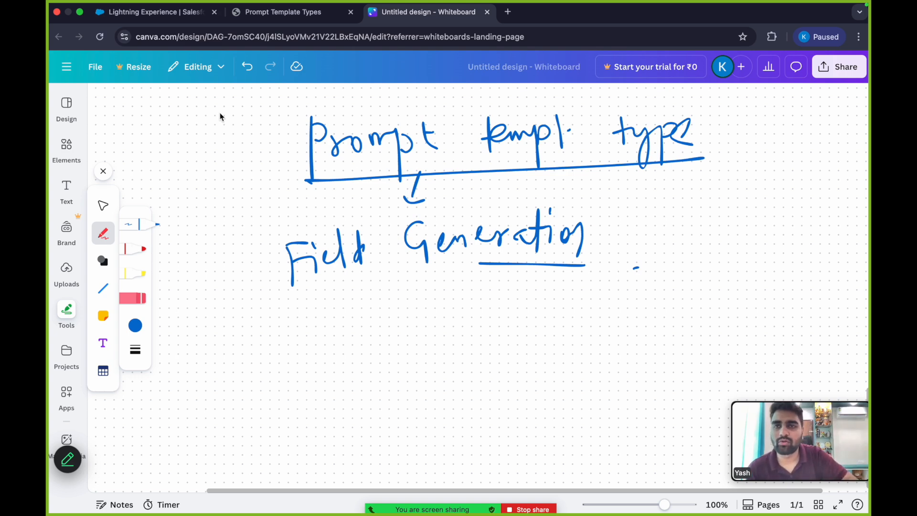
Switch to the Salesforce org and open Setup.
left_click(169, 18)
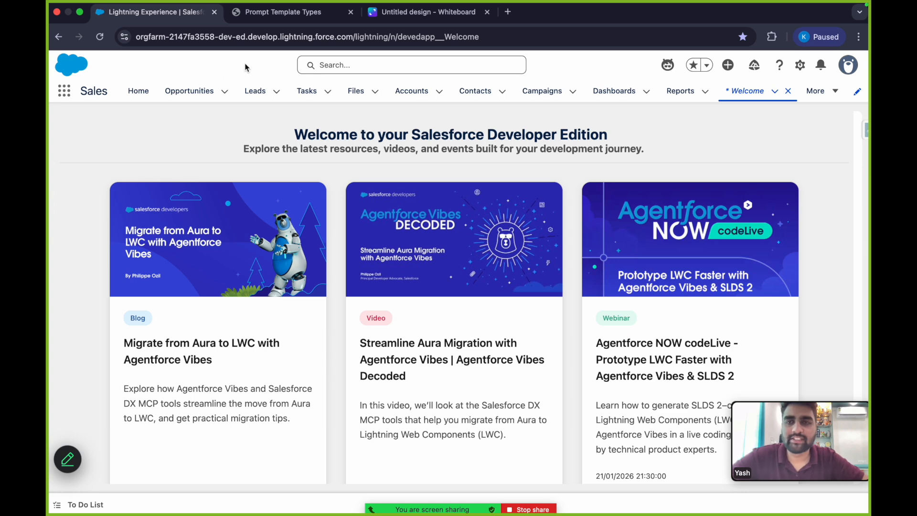
left_click(800, 65)
left_click(737, 122)
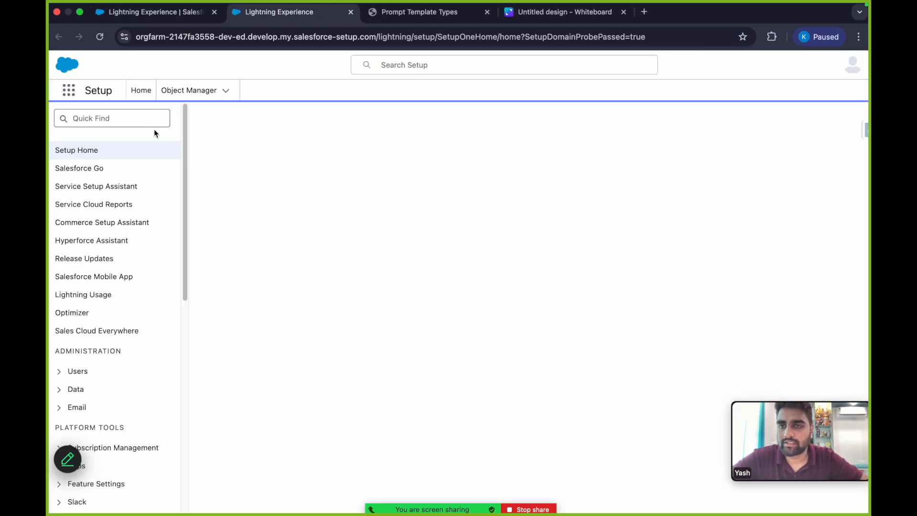
Search Setup for "prompt bui" and open Prompt Builder under Einstein Generative AI.
left_click(141, 121)
type("prom")
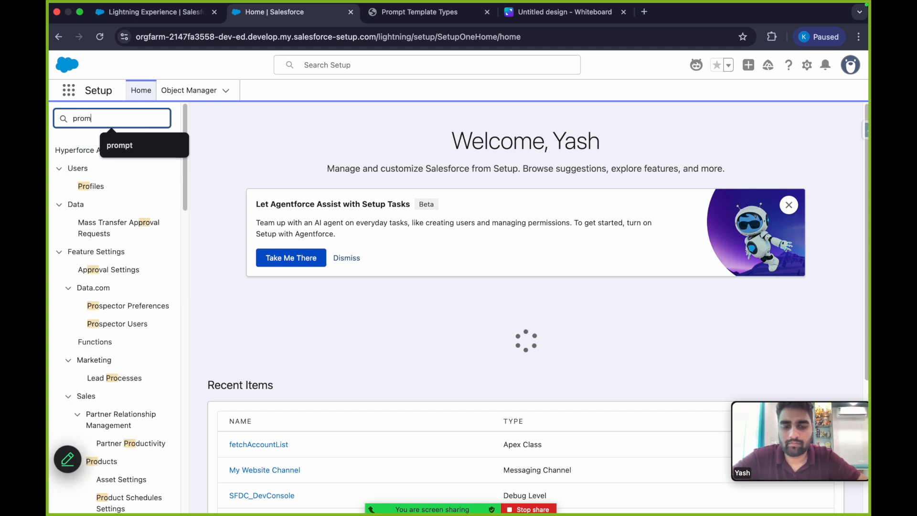
type("pt buidler")
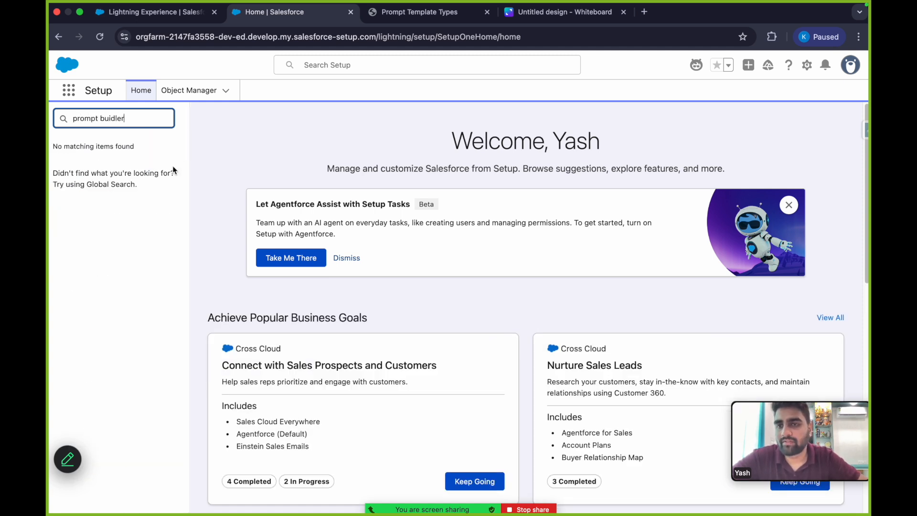
key("BackSpace")
key("BackSpace")
key("BackSpace")
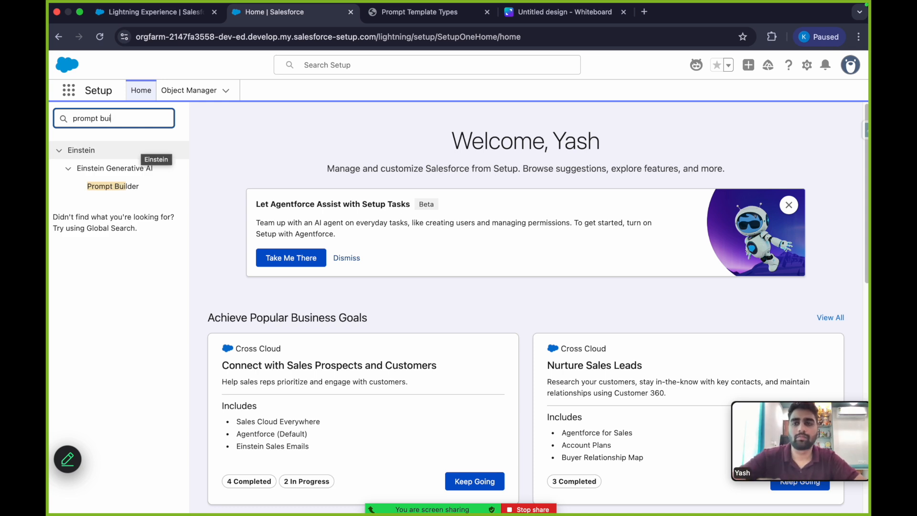
left_click(117, 186)
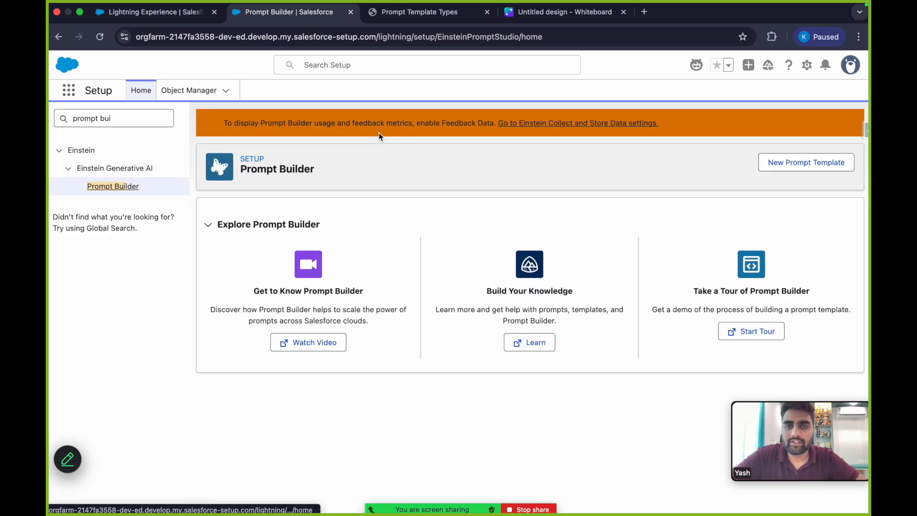
Open the Account Summary Custom template of type Field Generation from the list of prompt templates.
scroll(397, 199, "down", 1)
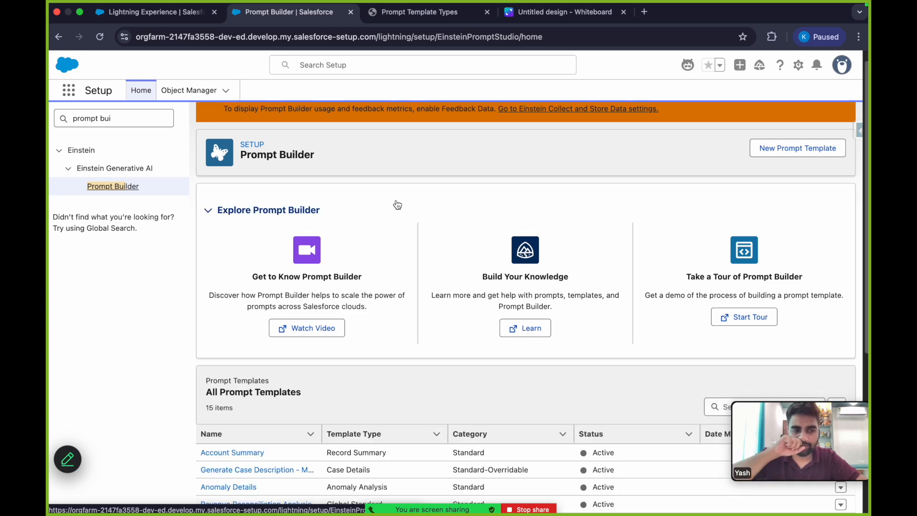
scroll(419, 216, "down", 5)
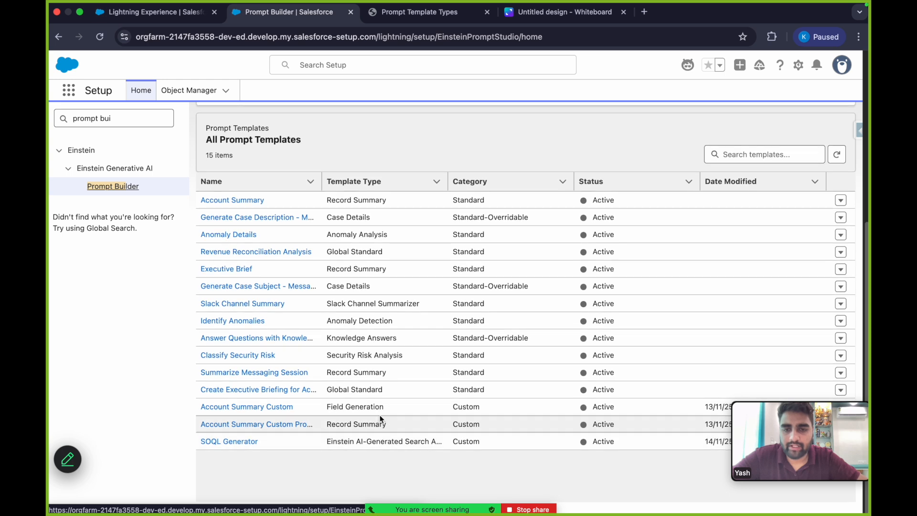
left_click_drag(400, 408, 327, 407)
left_click(314, 406)
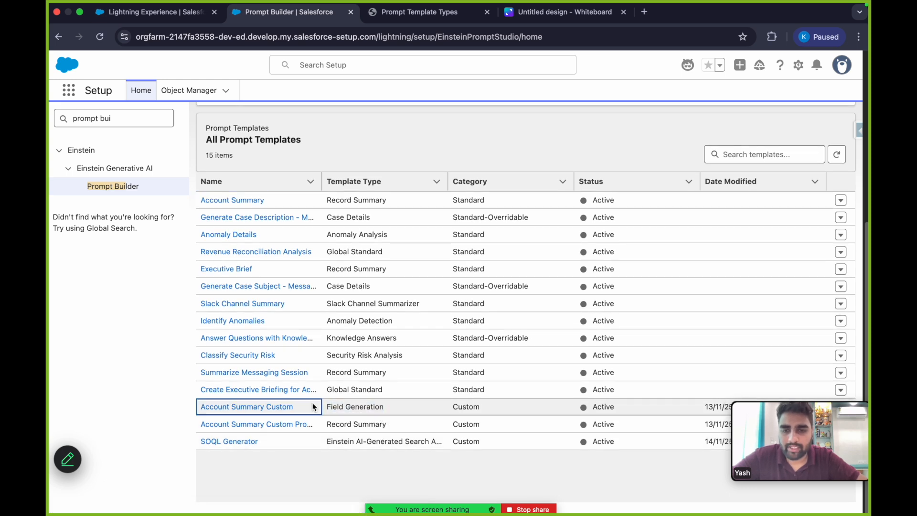
left_click(271, 407)
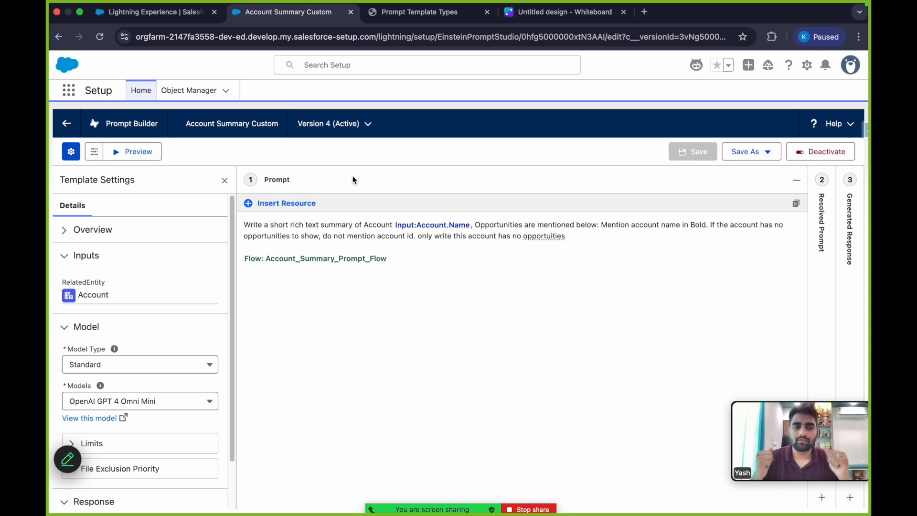
Expand the template's Overview section and examine its object field.
left_click(79, 231)
left_click_drag(63, 265, 119, 266)
left_click(119, 266)
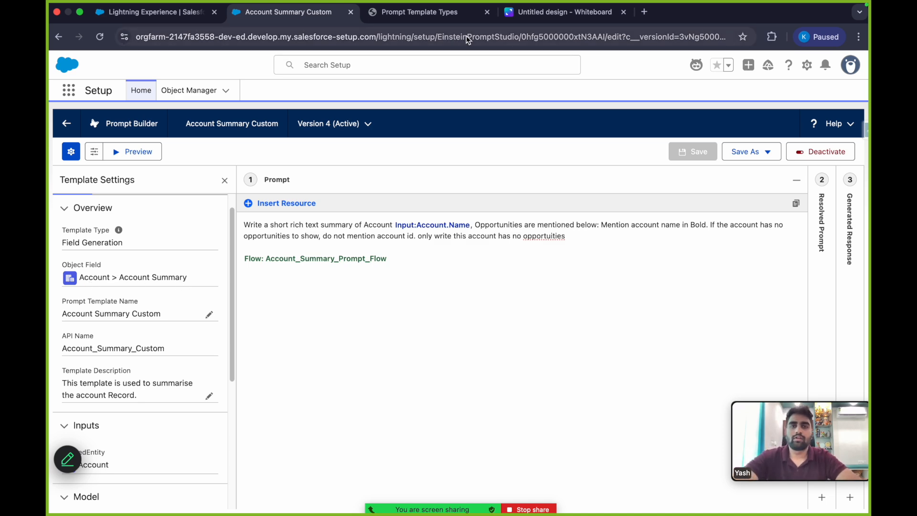
Switch to the Canva whiteboard and, on an empty area, draw a large rectangle labelled "Acc. Rec. Detail" above it.
left_click(532, 14)
scroll(423, 260, "down", 5)
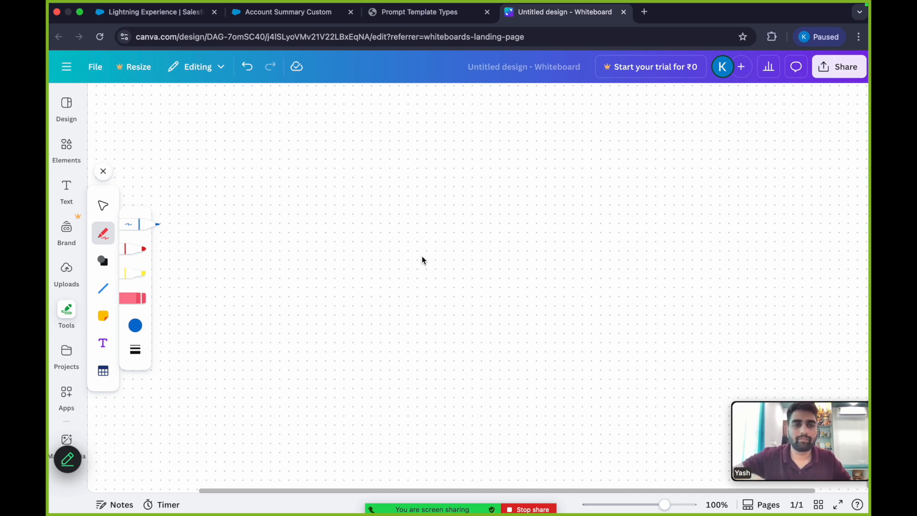
mouse_move(203, 136)
left_mouse_down()
mouse_move(211, 251)
mouse_move(449, 108)
mouse_move(237, 304)
left_mouse_up()
mouse_move(243, 118)
left_mouse_down()
mouse_move(312, 102)
mouse_move(350, 109)
left_mouse_up()
mouse_move(387, 93)
left_mouse_down()
mouse_move(385, 110)
mouse_move(407, 110)
left_mouse_up()
mouse_move(415, 85)
left_mouse_down()
mouse_move(414, 110)
mouse_move(428, 95)
left_mouse_up()
left_click_drag(426, 101, 437, 90)
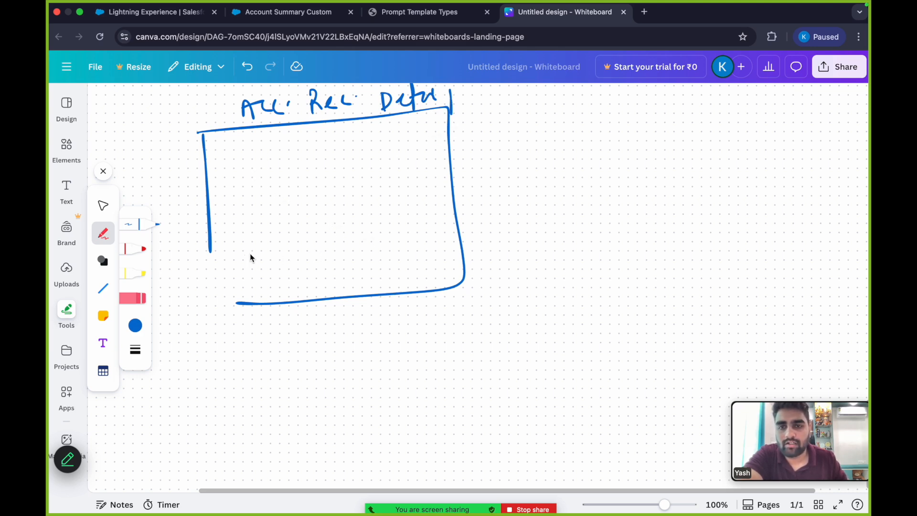
mouse_move(212, 250)
left_mouse_down()
mouse_move(222, 301)
mouse_move(273, 292)
left_mouse_up()
Draw a small box labelled "AC. Summary" inside the rectangle's lower part, with an arrow pointing up to it.
left_click_drag(251, 243, 256, 275)
mouse_move(250, 244)
left_mouse_down()
mouse_move(336, 235)
mouse_move(269, 269)
mouse_move(284, 243)
left_mouse_up()
mouse_move(306, 248)
left_mouse_down()
mouse_move(308, 258)
mouse_move(399, 237)
mouse_move(397, 260)
left_mouse_up()
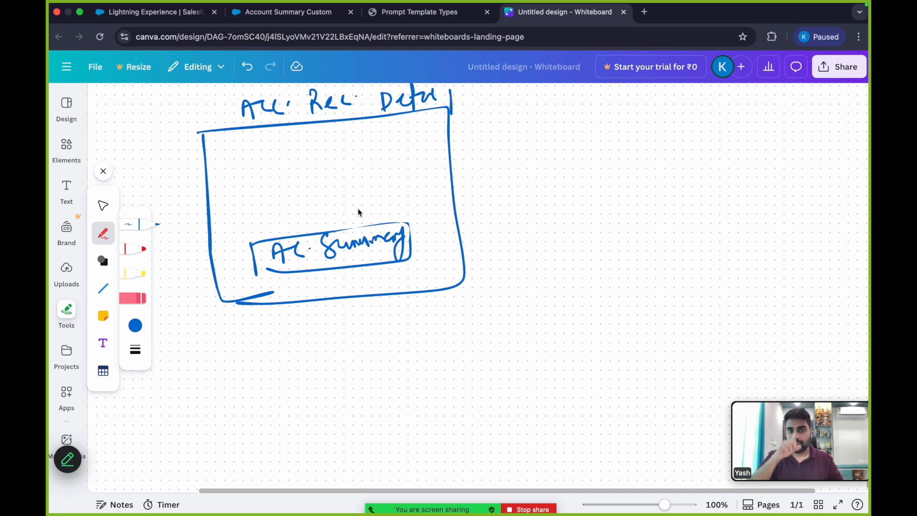
mouse_move(356, 262)
left_mouse_down()
mouse_move(342, 255)
mouse_move(355, 266)
mouse_move(349, 257)
mouse_move(365, 343)
left_mouse_up()
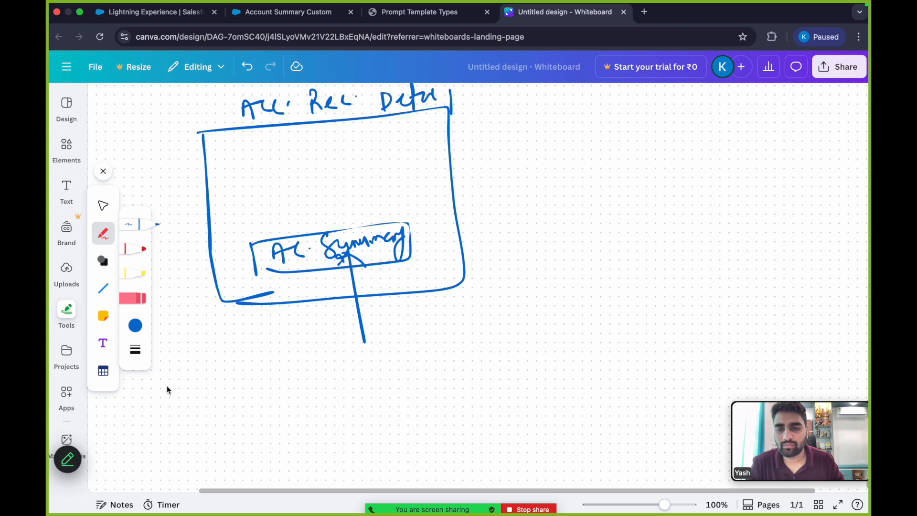
Handwrite an underlined "Button" below the rectangle and draw an arrow pointing at it.
mouse_move(209, 369)
left_mouse_down()
mouse_move(224, 383)
mouse_move(238, 375)
mouse_move(155, 429)
mouse_move(232, 403)
left_mouse_up()
left_click(252, 395)
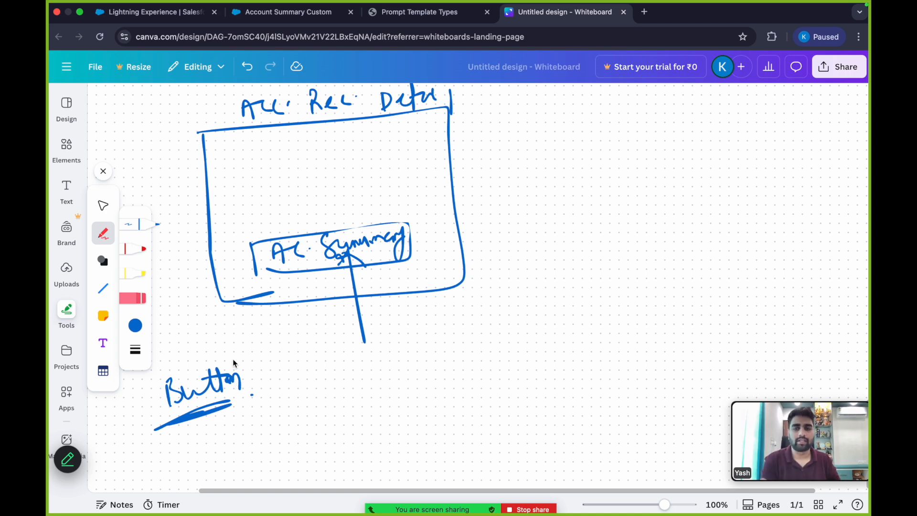
mouse_move(252, 396)
left_mouse_down()
mouse_move(281, 385)
mouse_move(282, 424)
left_mouse_up()
Circle the "AC. Summary" box and draw an arrow from it to the handwritten, underlined note "Field on Acc.".
mouse_move(344, 219)
left_mouse_down()
mouse_move(451, 262)
mouse_move(289, 226)
left_mouse_up()
left_click_drag(442, 215, 494, 193)
left_click_drag(520, 159, 527, 181)
left_click_drag(534, 165, 549, 171)
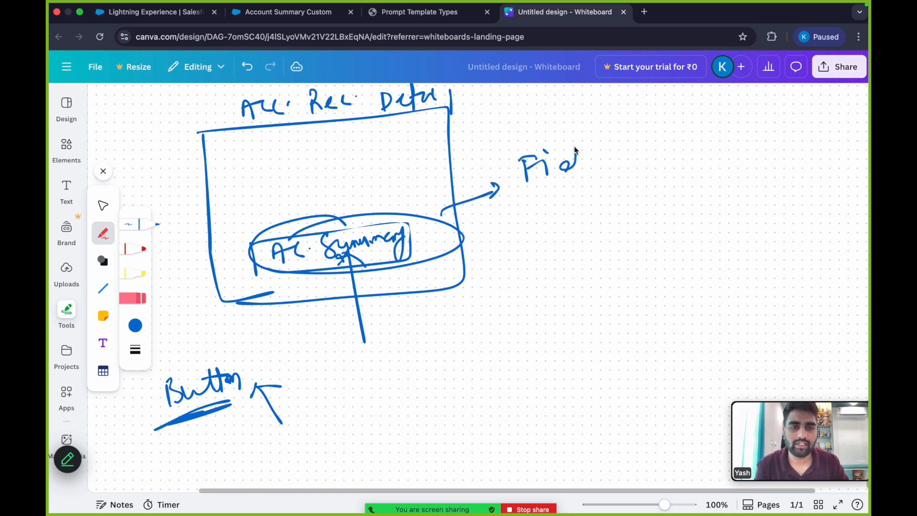
mouse_move(636, 152)
left_mouse_down()
mouse_move(632, 161)
mouse_move(664, 162)
mouse_move(675, 147)
left_mouse_up()
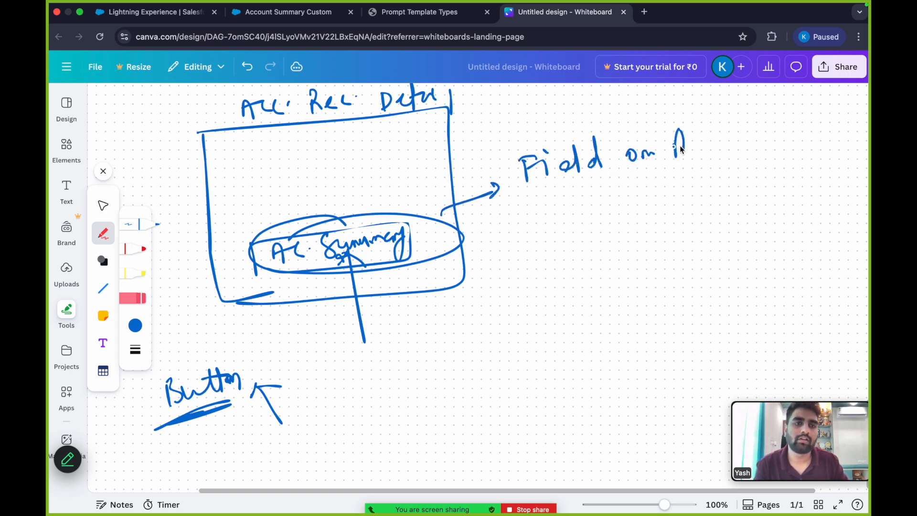
left_click_drag(564, 190, 733, 169)
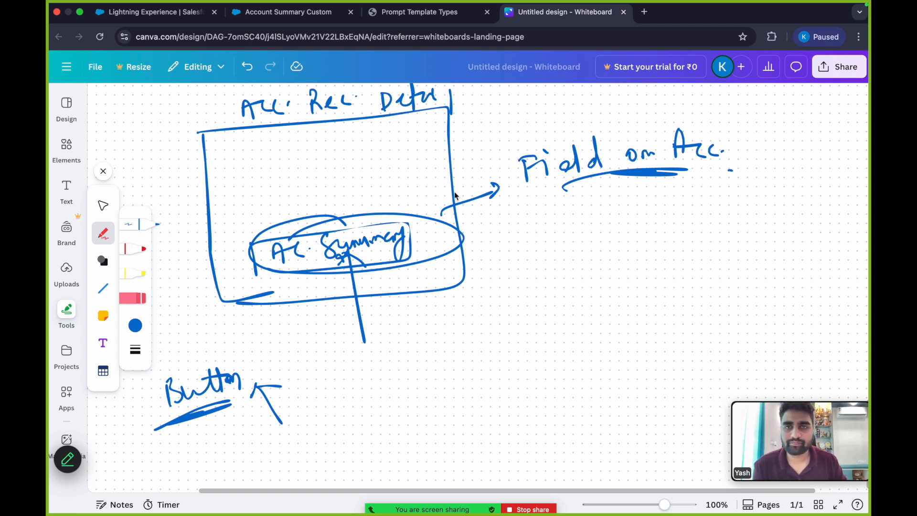
Return to the Account Summary Custom template and review its object field, inputs and model settings.
left_click(272, 12)
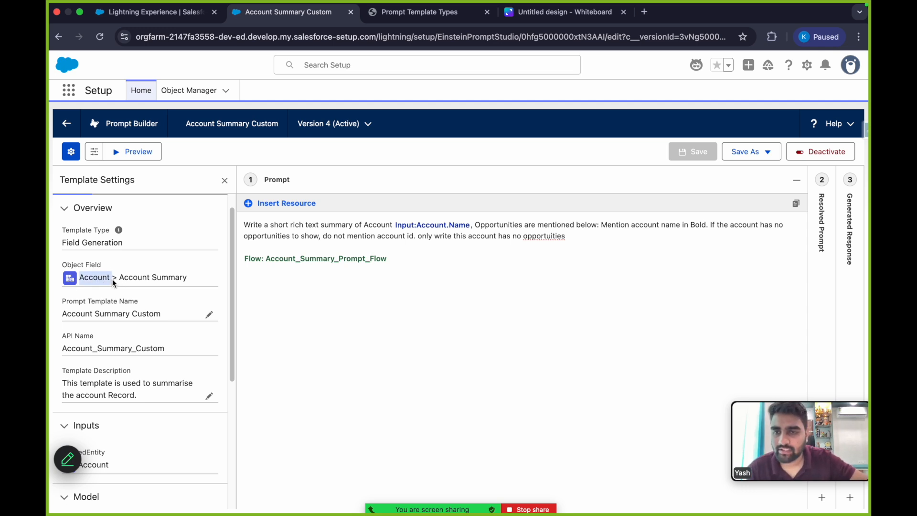
left_click_drag(120, 277, 194, 279)
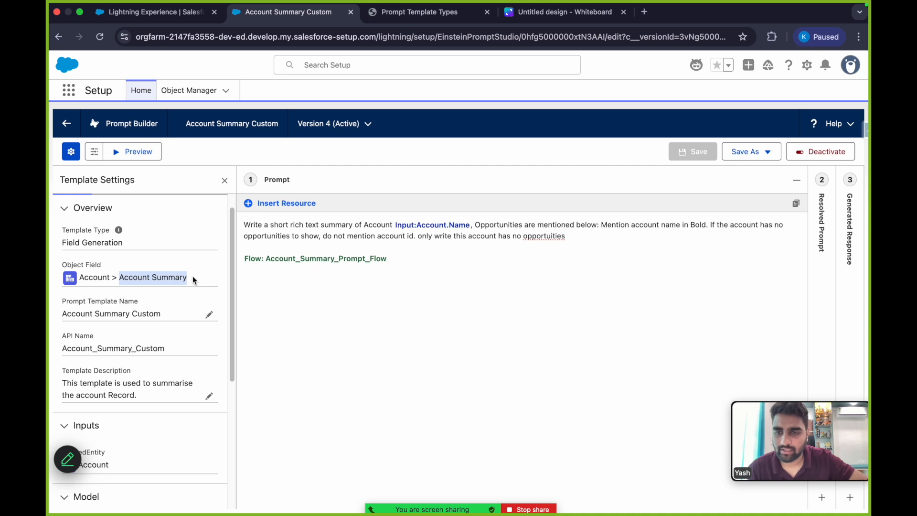
scroll(193, 280, "down", 1)
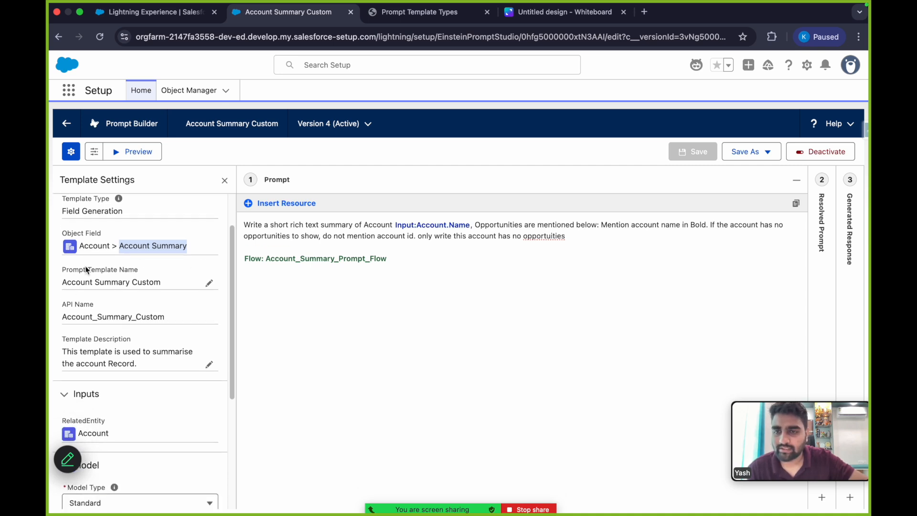
scroll(158, 315, "down", 2)
scroll(150, 334, "down", 5)
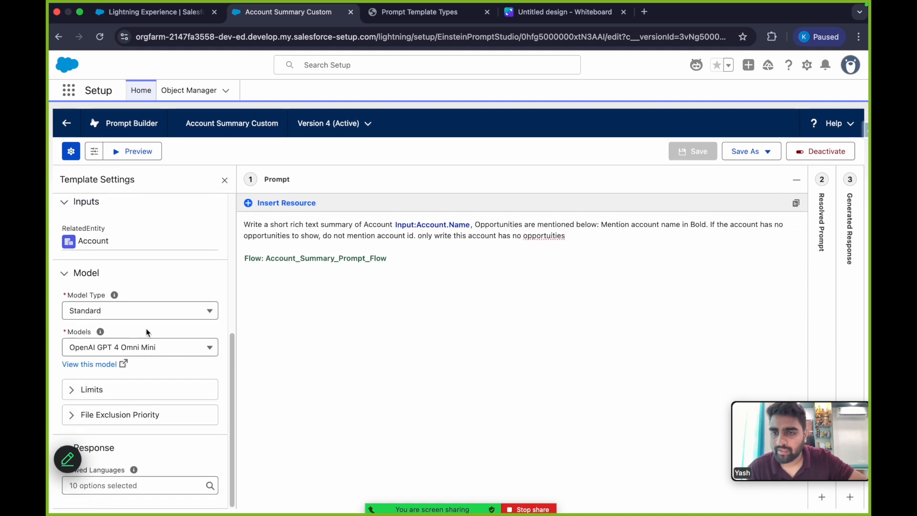
Browse the list of models available for the template.
left_click(167, 348)
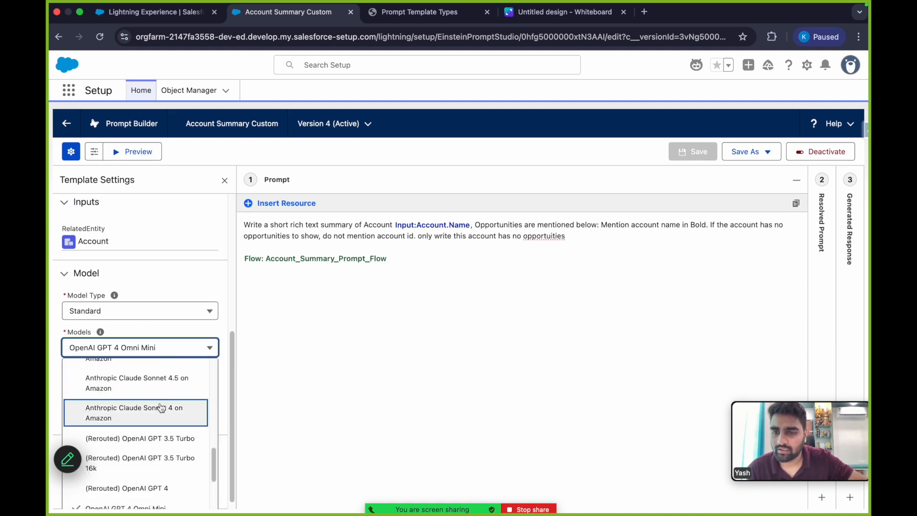
scroll(159, 403, "down", 5)
scroll(161, 407, "up", 4)
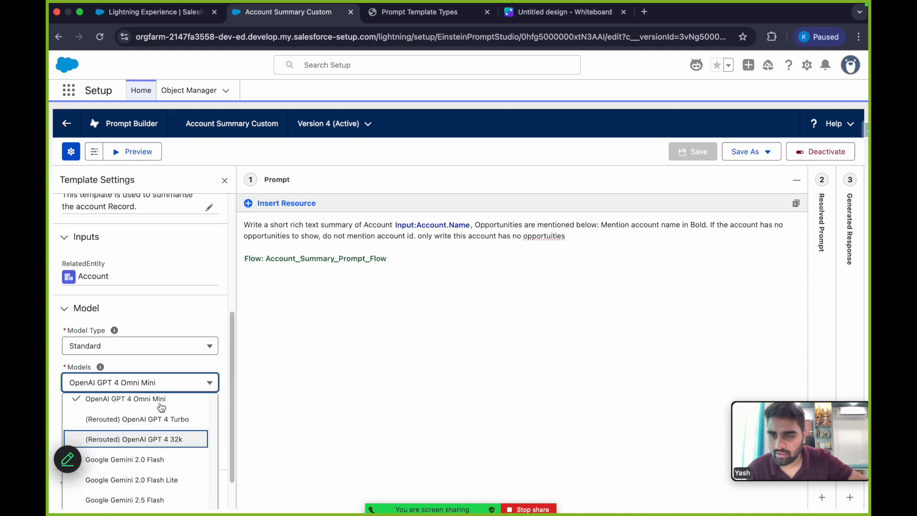
left_click(147, 439)
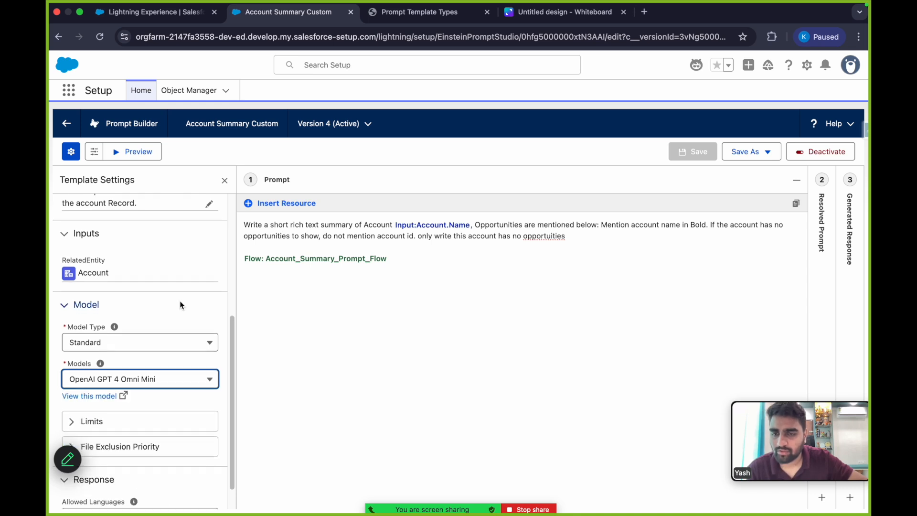
Review the File Exclusion Priority and the model's Limits in the template settings, collapsing the Limits after reading.
scroll(180, 305, "down", 2)
left_click(105, 415)
scroll(105, 416, "down", 2)
left_click(105, 385)
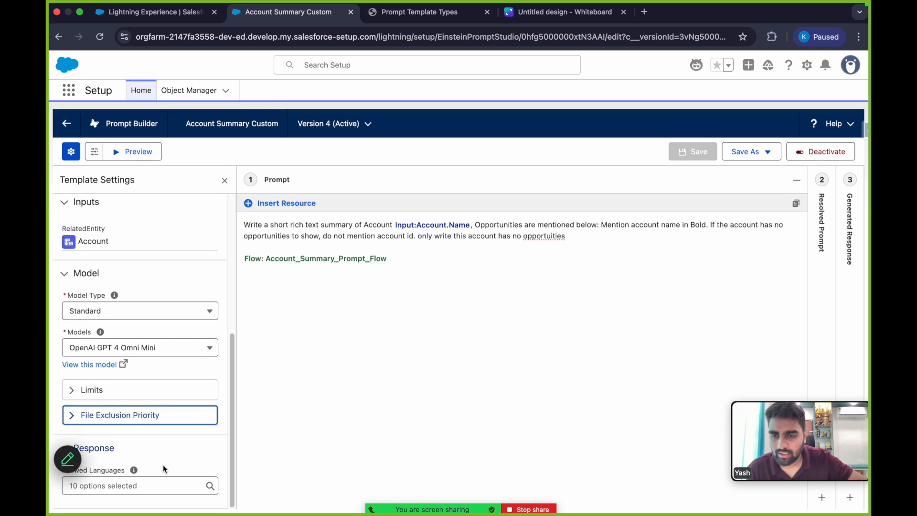
left_click(114, 389)
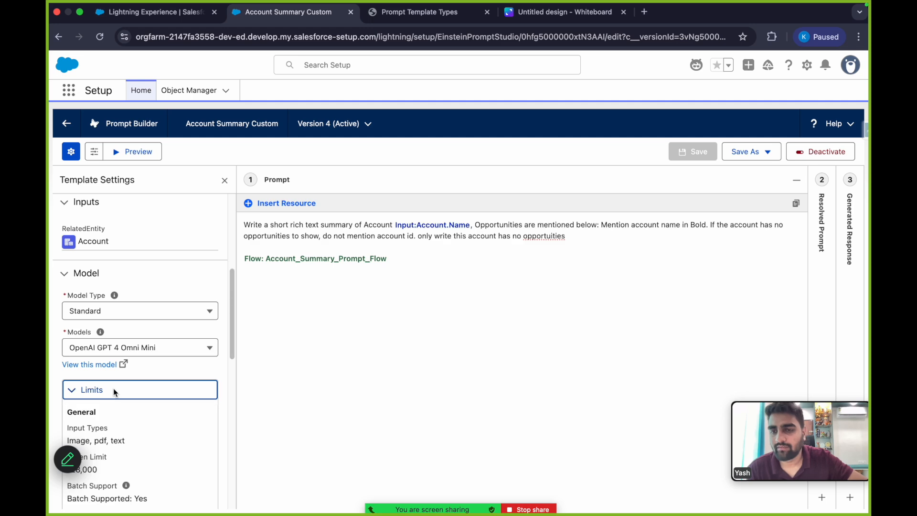
scroll(114, 388, "down", 5)
scroll(113, 388, "up", 3)
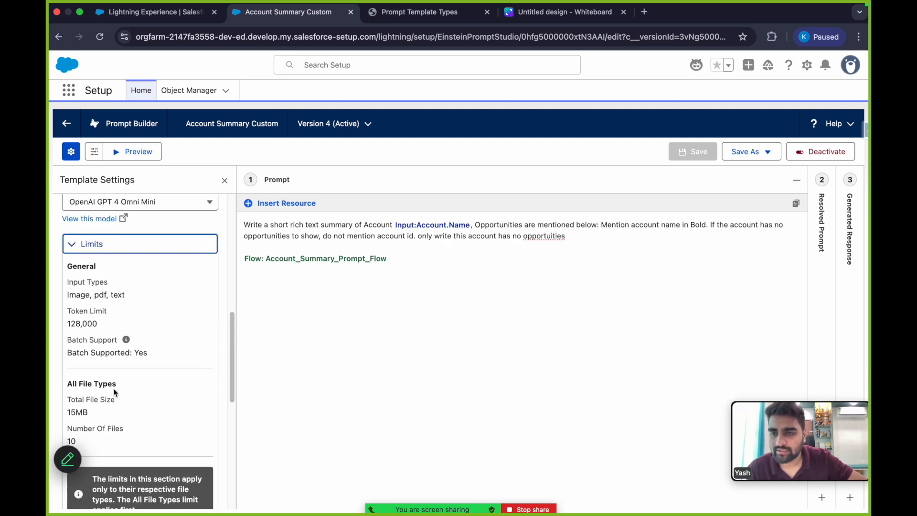
left_click(110, 262)
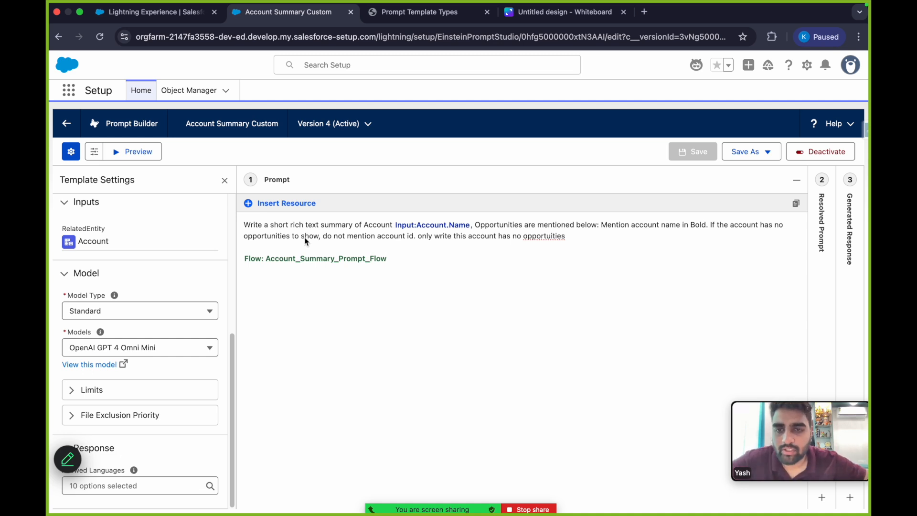
Examine the prompt's summary instruction and its Input:Account.Name merge field.
left_click_drag(245, 223, 322, 224)
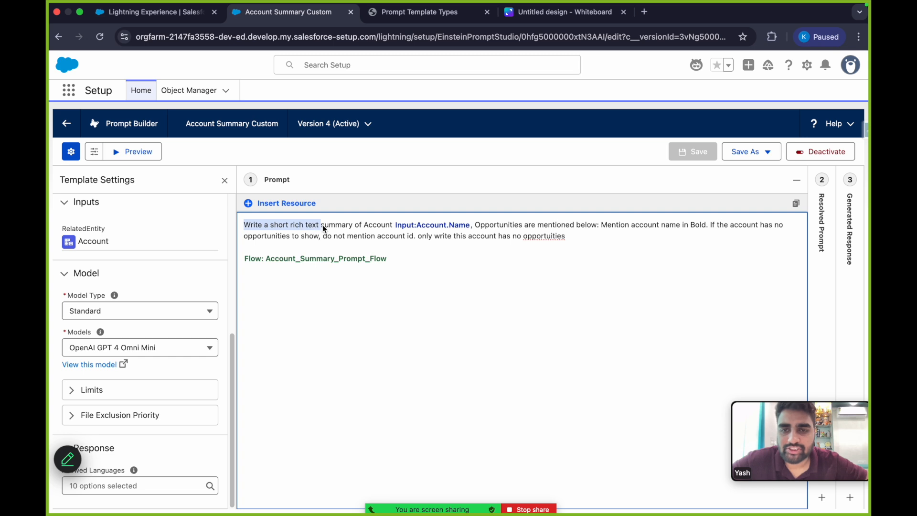
left_click(348, 225)
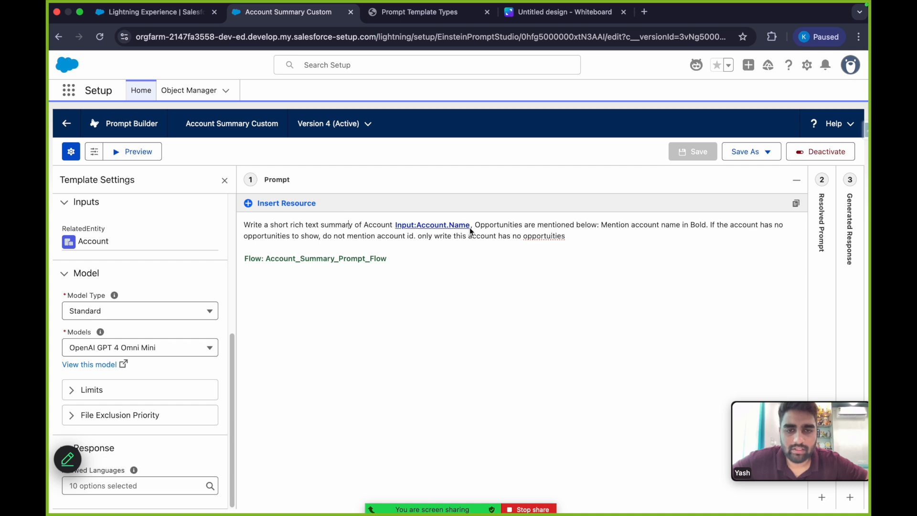
left_click_drag(456, 228, 393, 226)
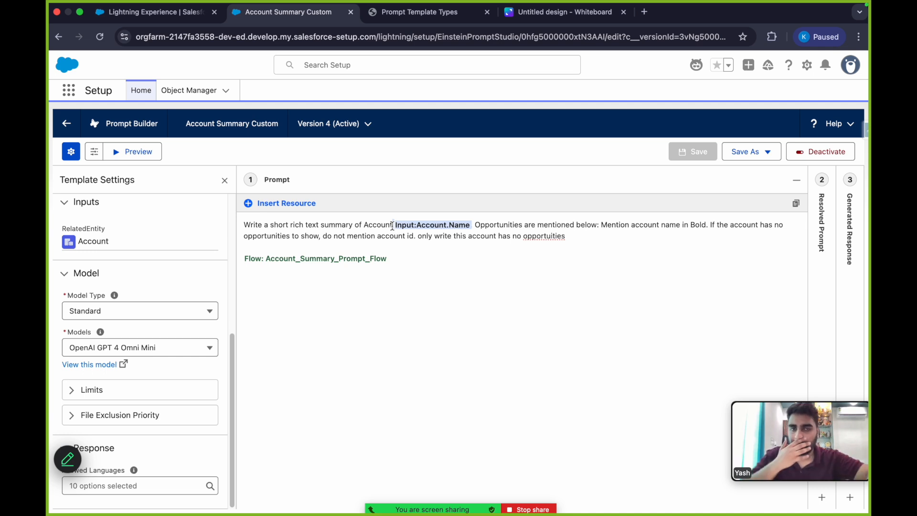
left_click(469, 226)
left_click(401, 228)
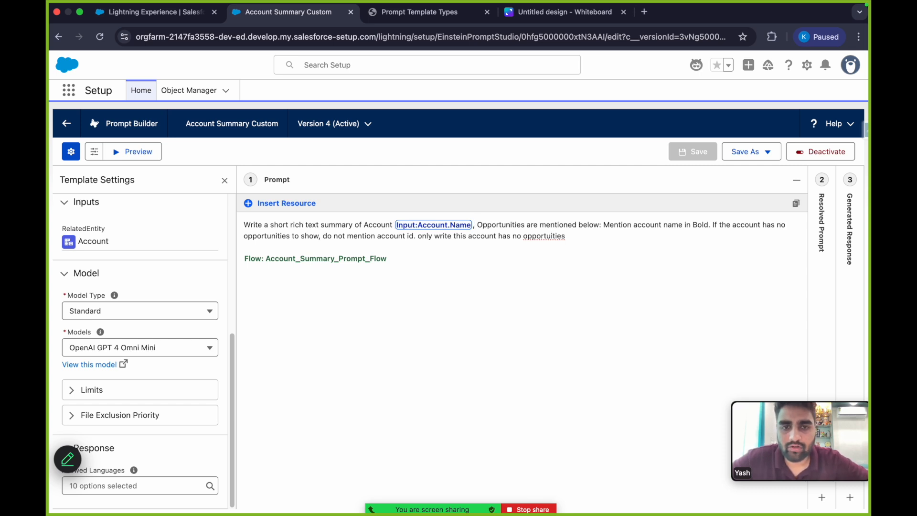
Remove the Input:Account.Name merge field from the prompt and save the template as a new version.
key("BackSpace")
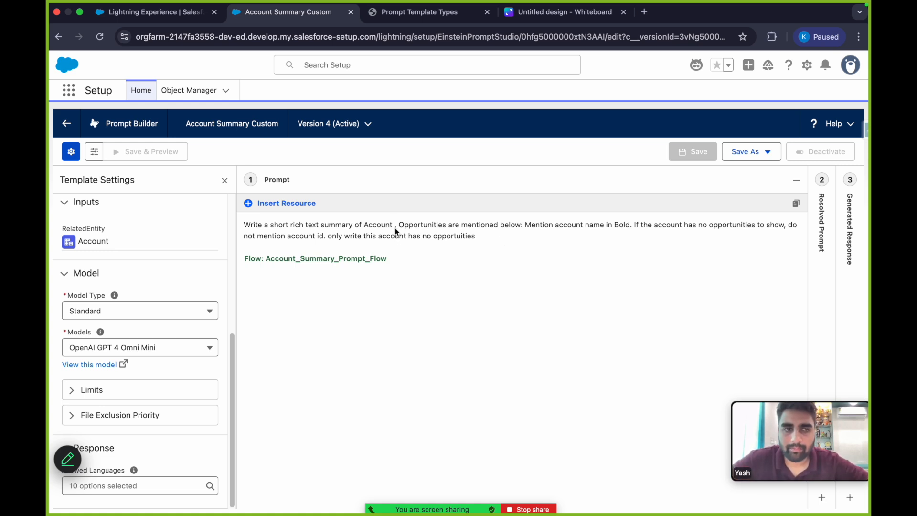
left_click(774, 156)
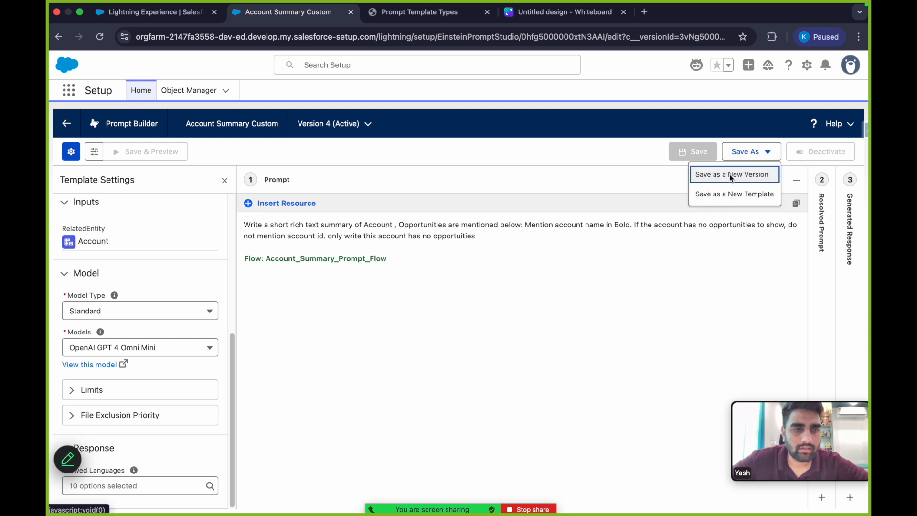
left_click(729, 175)
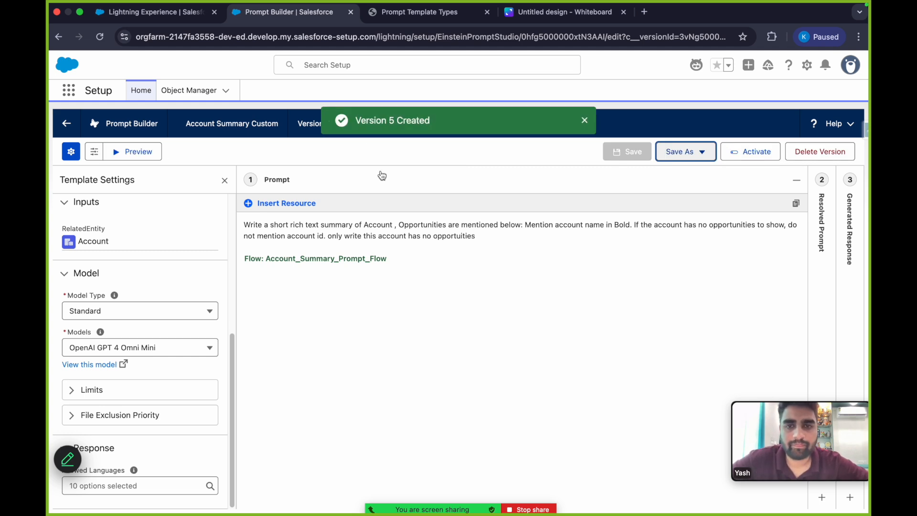
Insert the Account object's Account Name field as a merge field after "Account" in the prompt's summary instruction.
left_click(394, 227)
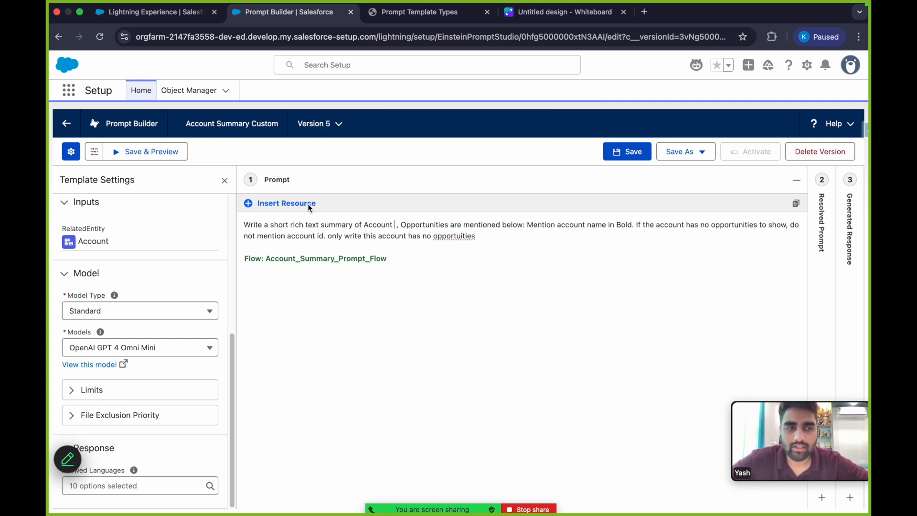
left_click(288, 205)
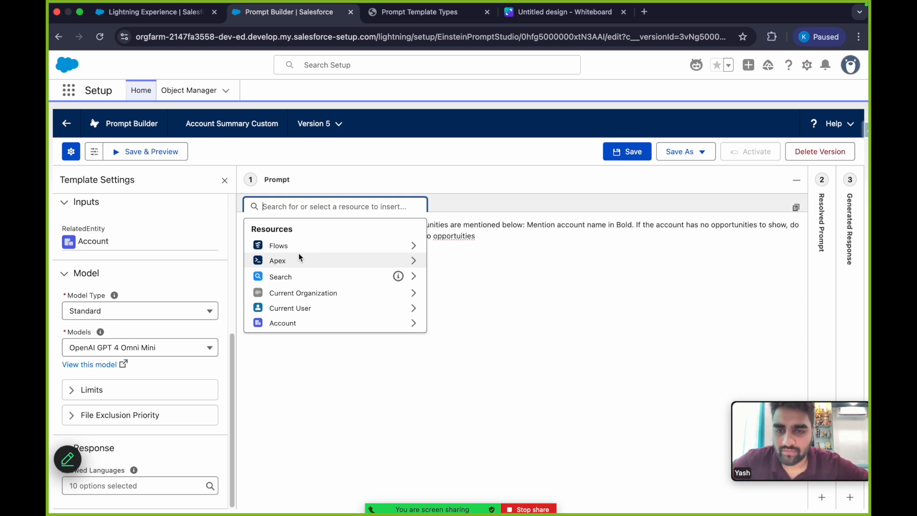
left_click(397, 166)
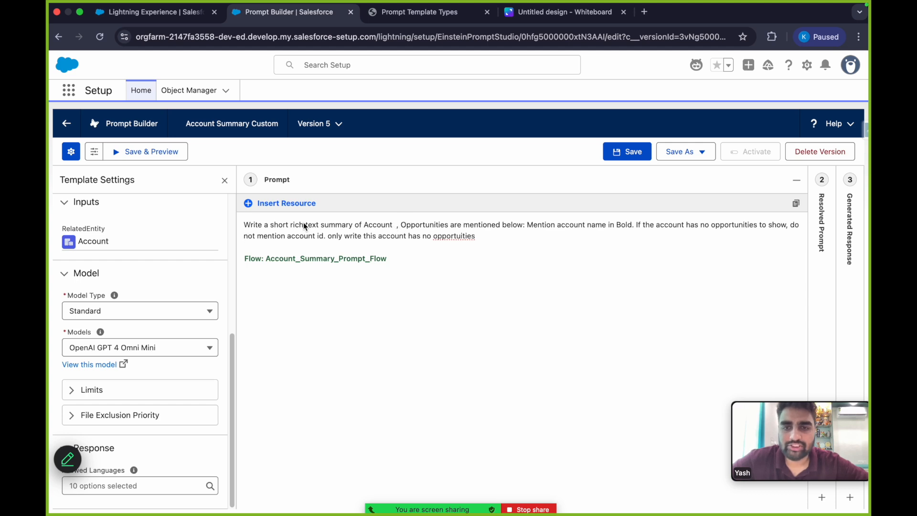
left_click(394, 225)
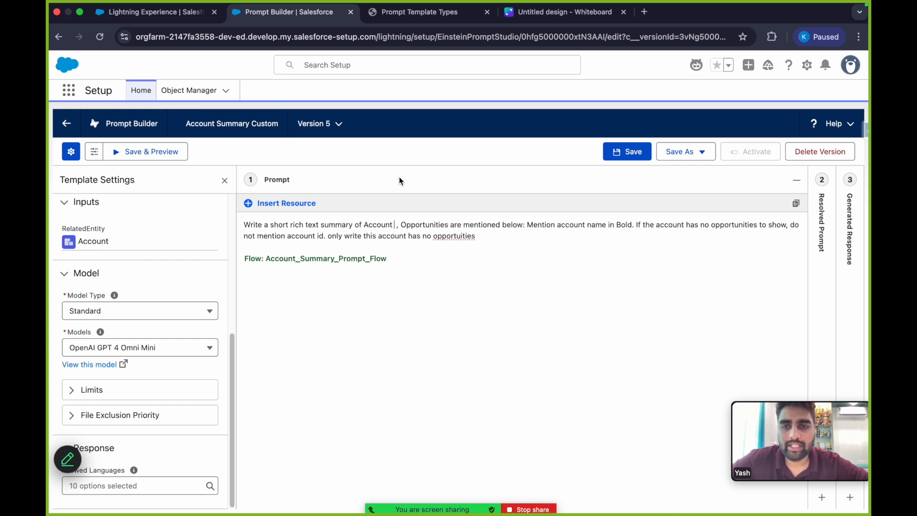
left_click(297, 203)
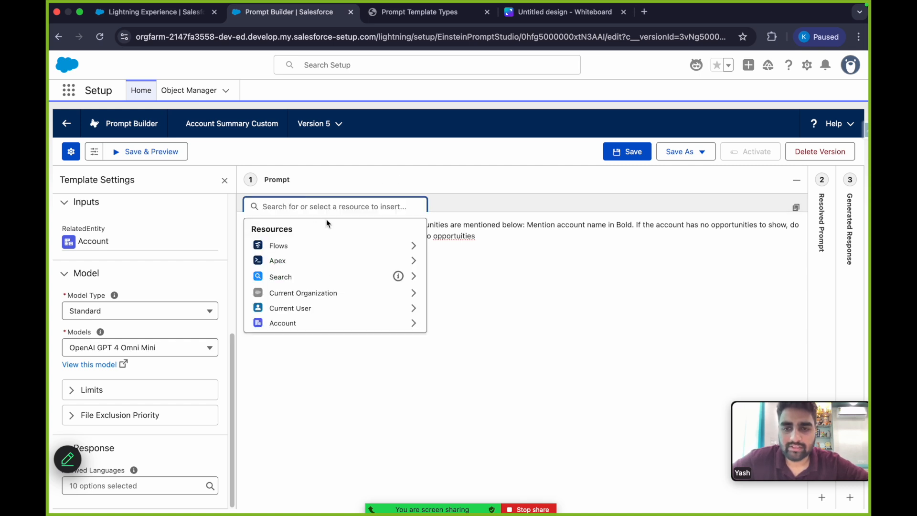
left_click(383, 324)
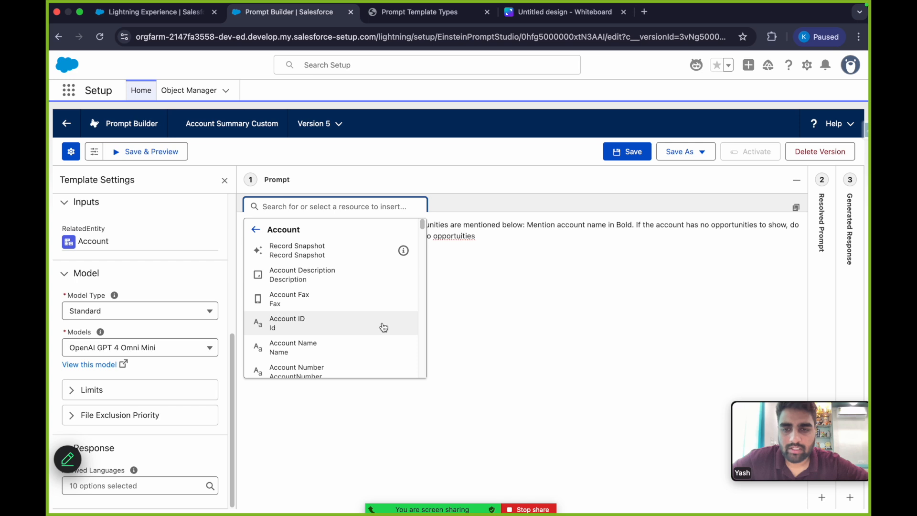
scroll(333, 328, "down", 1)
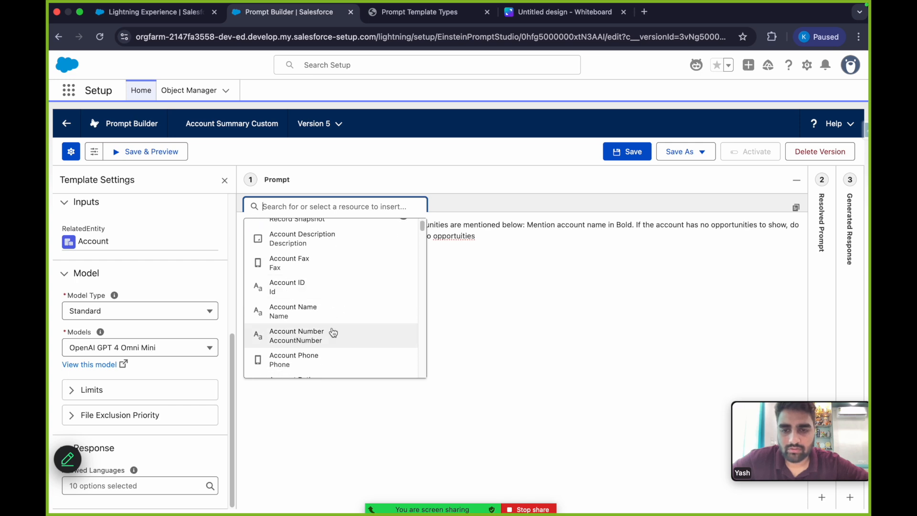
left_click(305, 307)
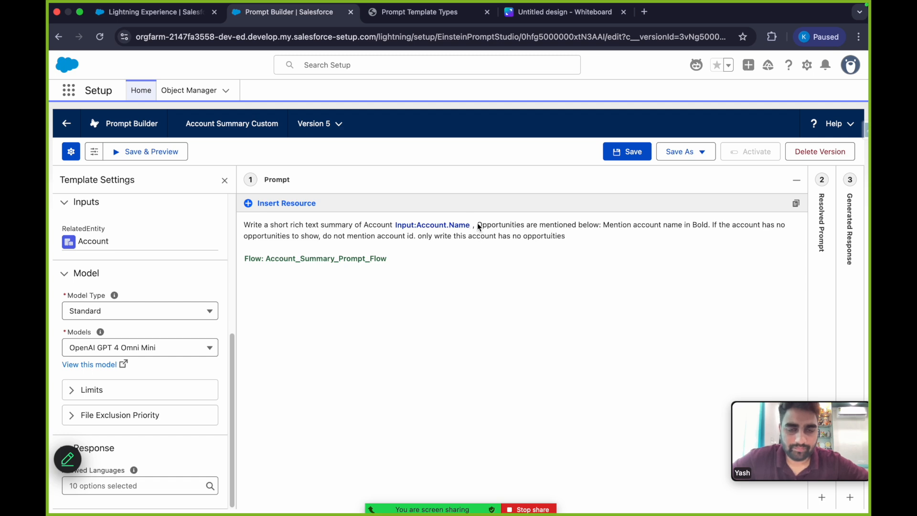
Read the prompt's instructions on listed opportunities, the bold account name and accounts without opportunities.
left_click_drag(477, 225, 597, 227)
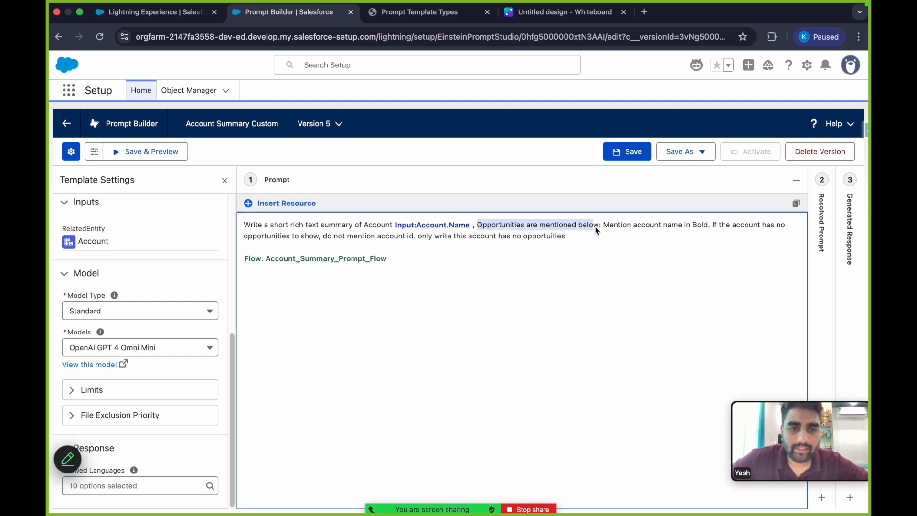
left_click(572, 236)
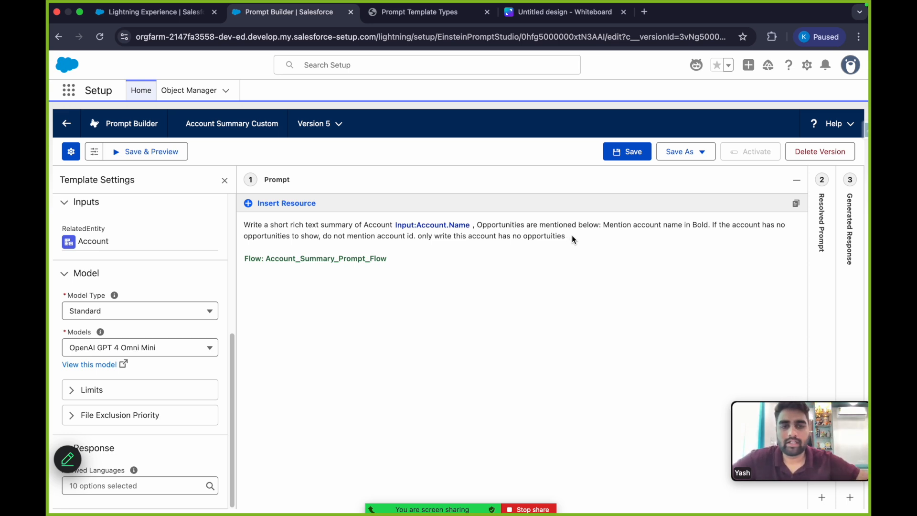
left_click_drag(527, 225, 587, 229)
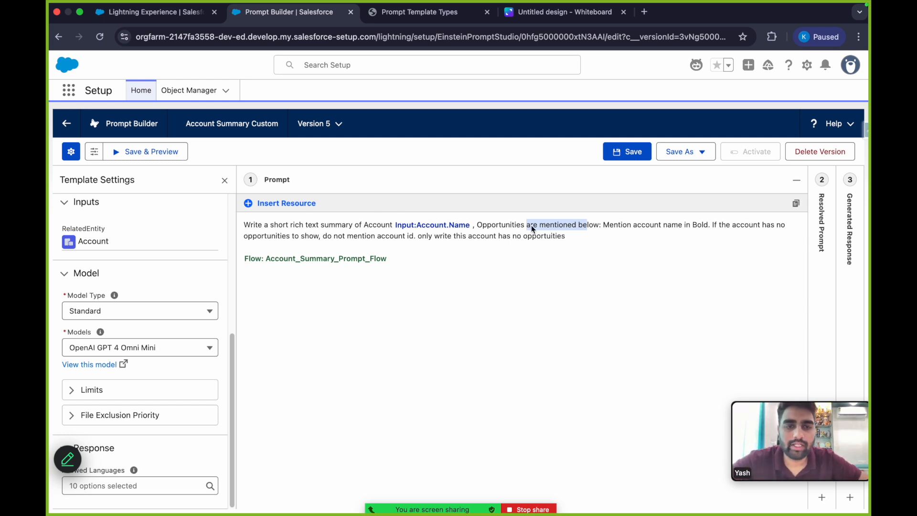
left_click_drag(478, 224, 692, 222)
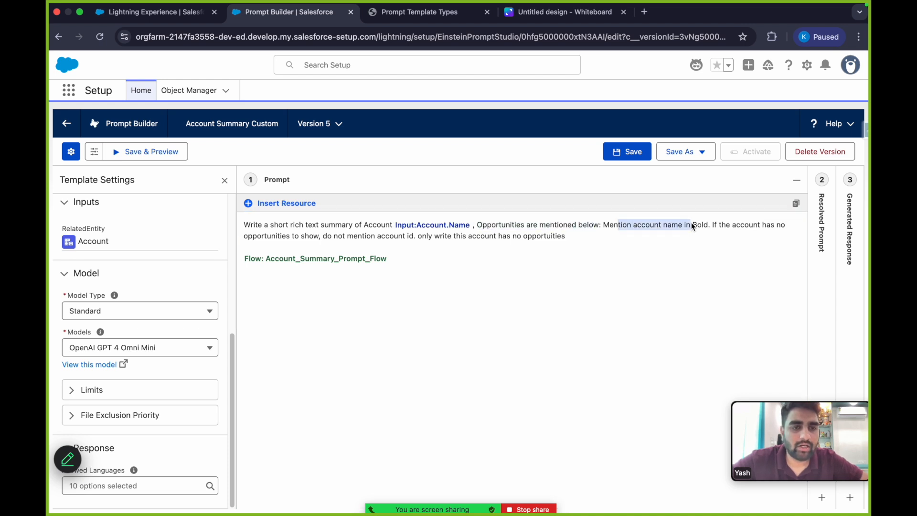
left_click(699, 223)
left_click(791, 230)
left_click_drag(281, 239, 503, 238)
left_click(570, 236)
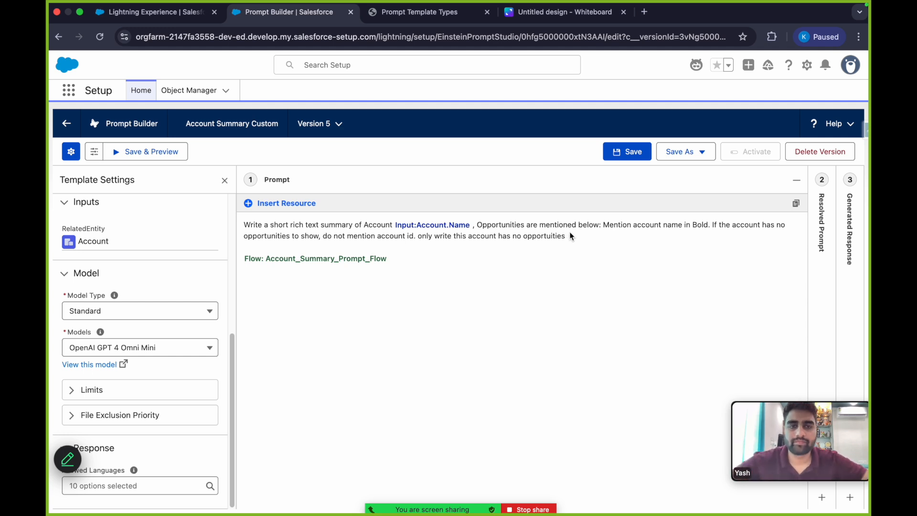
Review the "Opportunities are mentioned below" instruction and its flow reference, and look over the resource types that can be inserted.
left_click(565, 236)
left_click_drag(479, 225, 586, 226)
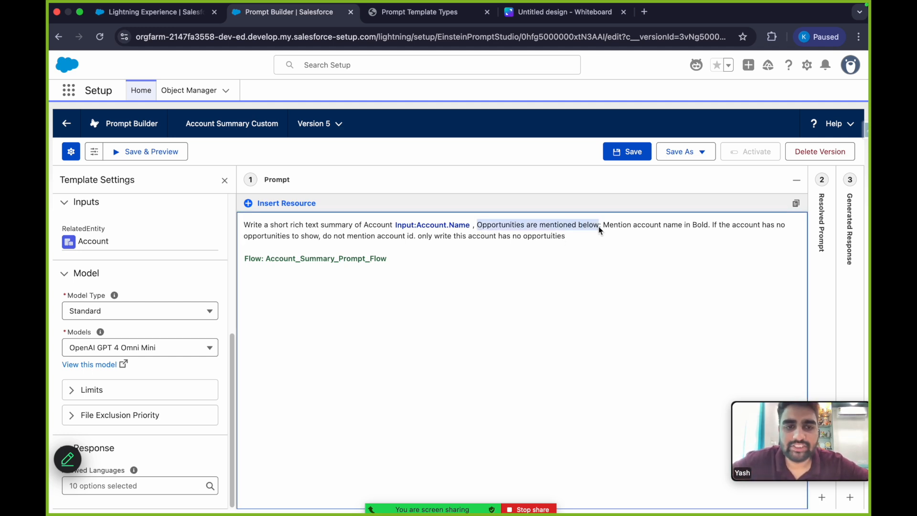
left_click(575, 241)
left_click(392, 260)
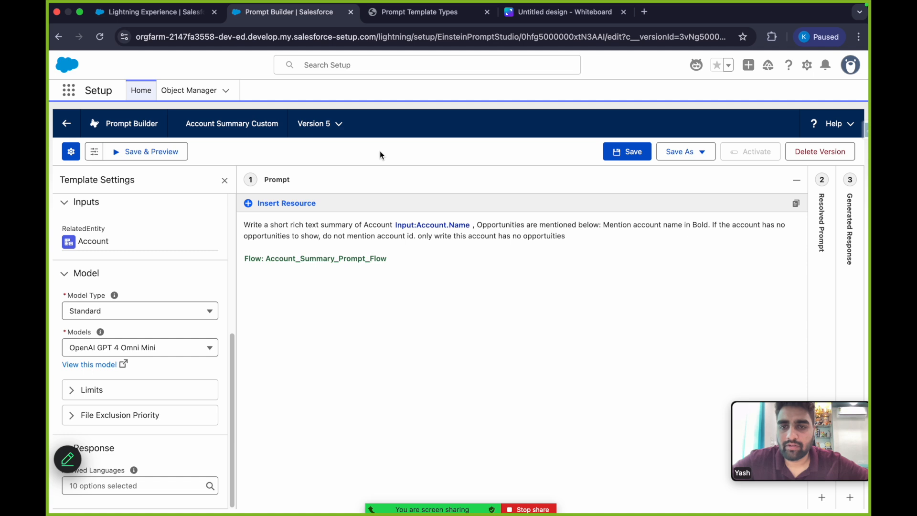
left_click(288, 204)
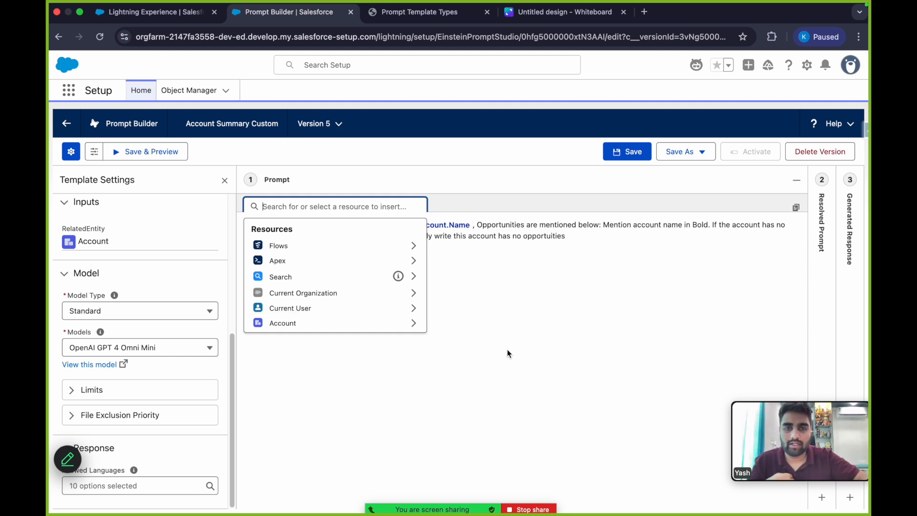
left_click(474, 284)
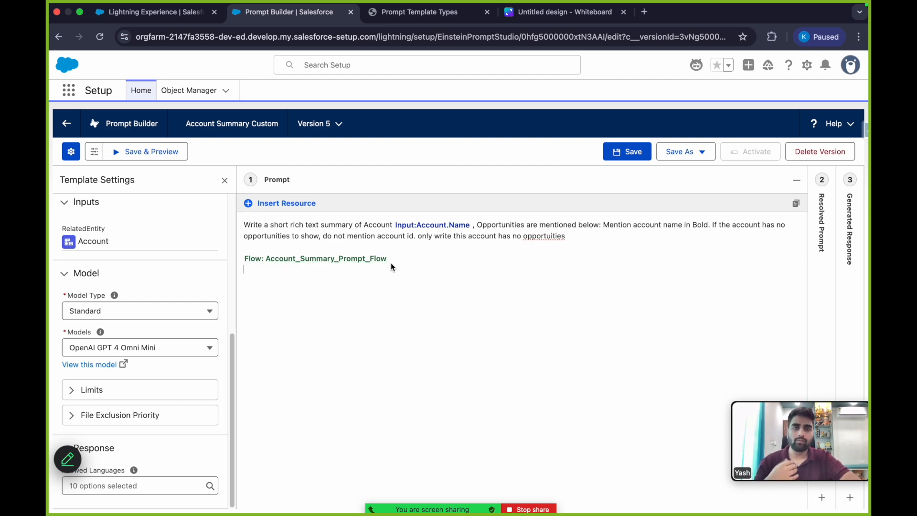
Switch to the Canva whiteboard and handwrite an underlined "Flow" in the empty area below "Button".
left_click(520, 14)
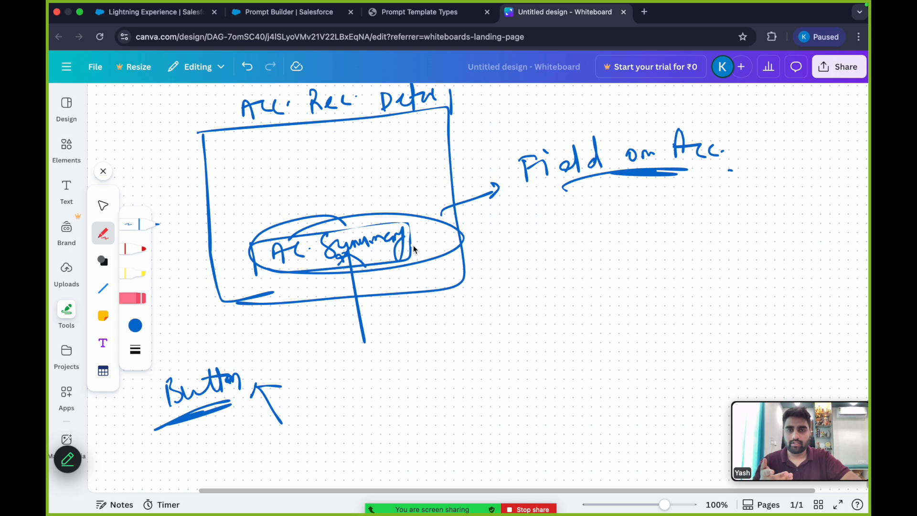
scroll(413, 245, "down", 6)
scroll(414, 249, "down", 1)
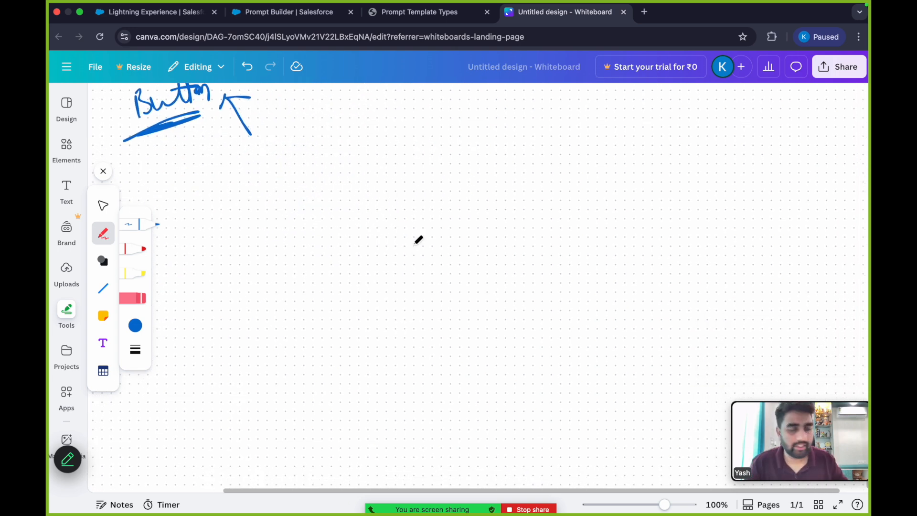
mouse_move(210, 203)
left_mouse_down()
mouse_move(227, 194)
mouse_move(239, 199)
mouse_move(234, 228)
left_mouse_up()
left_click_drag(252, 210, 280, 196)
left_click_drag(198, 239, 330, 216)
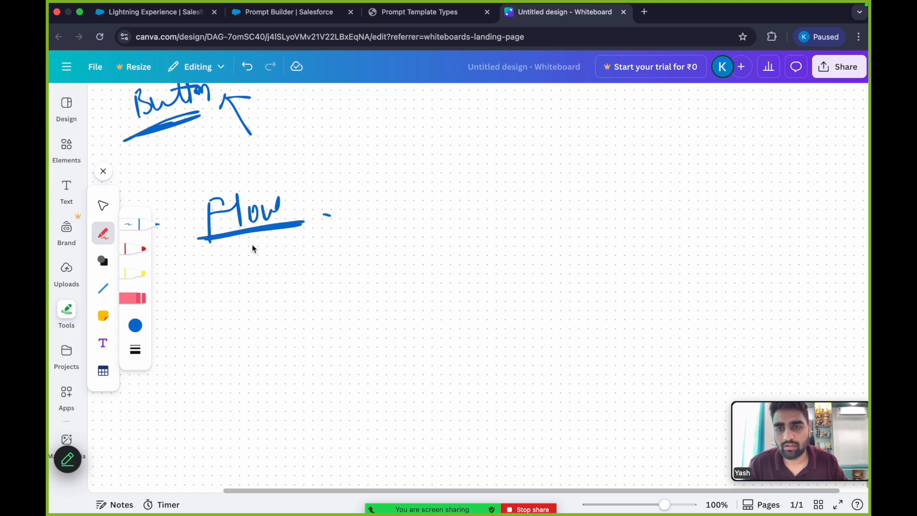
Handwrite "Get Opp" beneath "Flow" and link the two with a short vertical line.
left_click_drag(237, 307, 270, 297)
left_click_drag(283, 290, 289, 334)
left_click_drag(289, 293, 292, 306)
left_click_drag(304, 288, 302, 290)
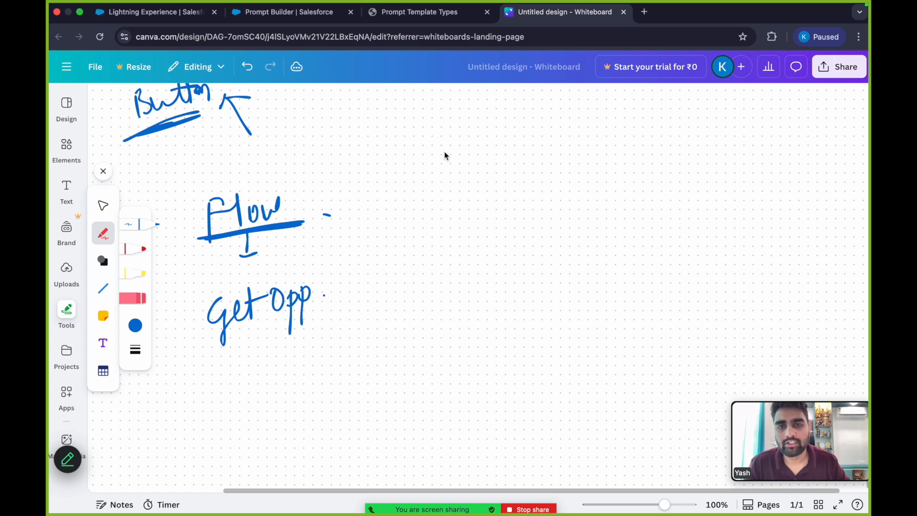
Draw an arrow leading toward "Flow" and handwrite an underlined "Account Name" at its starting end.
mouse_move(473, 145)
left_mouse_down()
mouse_move(366, 171)
mouse_move(377, 168)
left_mouse_up()
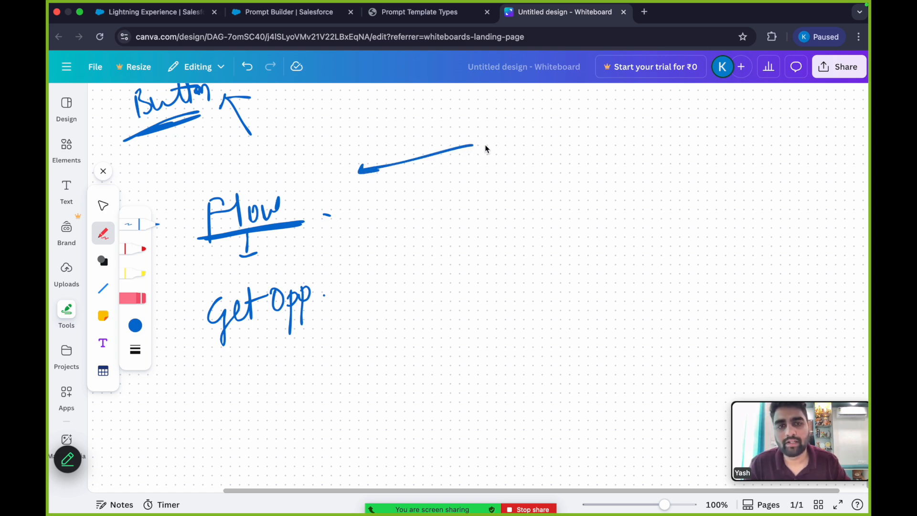
mouse_move(534, 139)
left_mouse_down()
mouse_move(568, 150)
mouse_move(592, 120)
mouse_move(616, 143)
mouse_move(669, 141)
mouse_move(680, 163)
left_mouse_up()
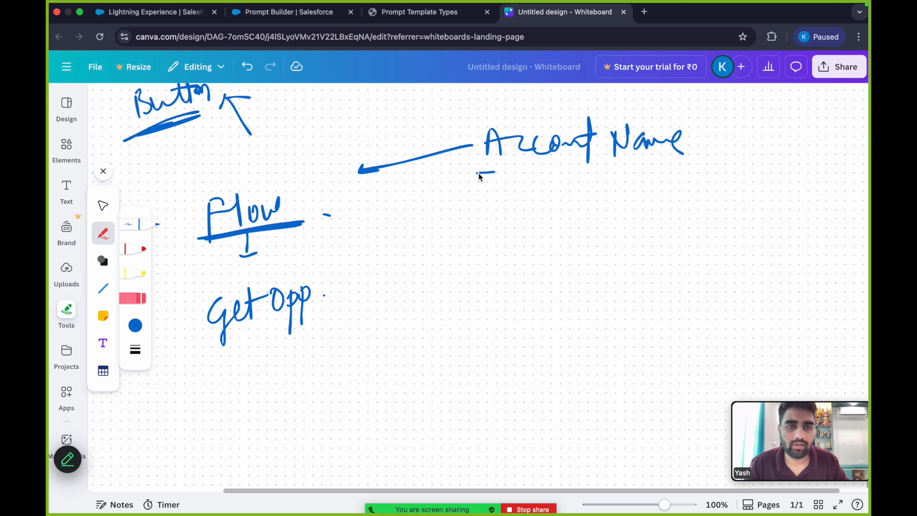
left_click_drag(477, 173, 652, 167)
Circle "Get Opp" and draw an arrow from it to a handwritten, underlined "P.T.T.".
mouse_move(257, 277)
left_mouse_down()
mouse_move(189, 349)
mouse_move(241, 256)
mouse_move(225, 249)
left_mouse_up()
mouse_move(369, 266)
left_mouse_down()
mouse_move(396, 303)
mouse_move(552, 246)
left_mouse_up()
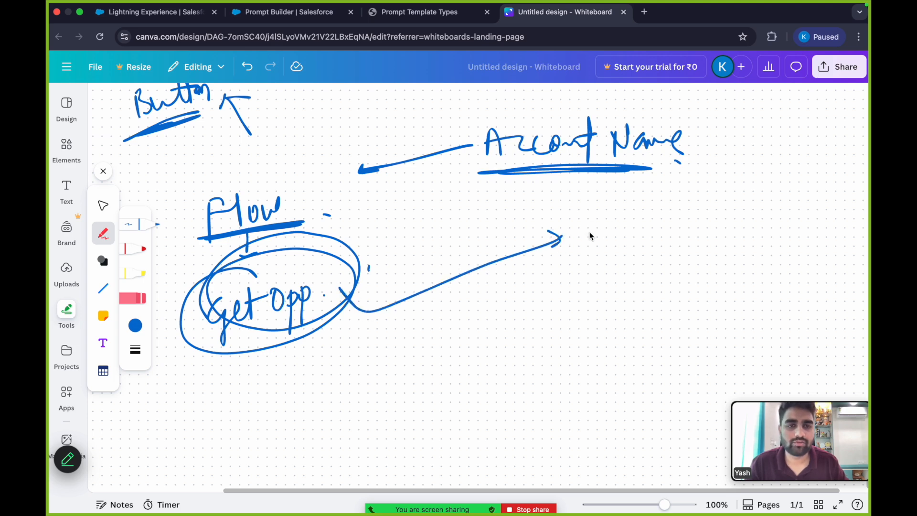
left_click(615, 233)
left_click_drag(644, 221, 644, 245)
left_click_drag(687, 212, 685, 246)
left_click(700, 230)
left_click_drag(572, 274, 694, 264)
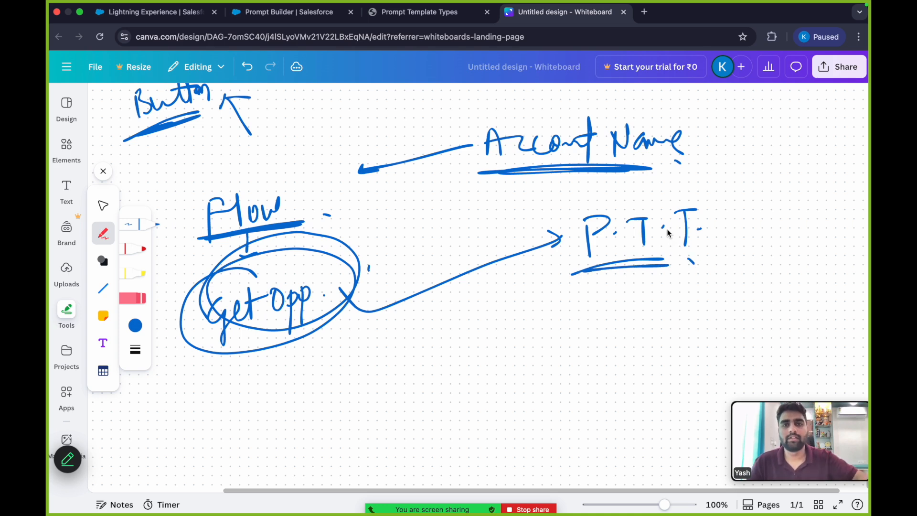
Handwrite a double-underlined "Flow" in a blank area below the whiteboard sketch, with an arrow pointing away from it.
left_click(297, 26)
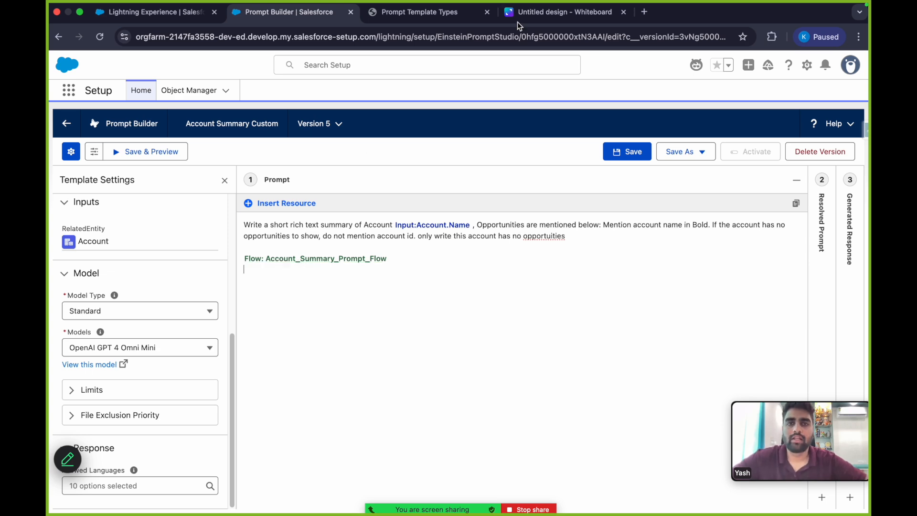
left_click(440, 17)
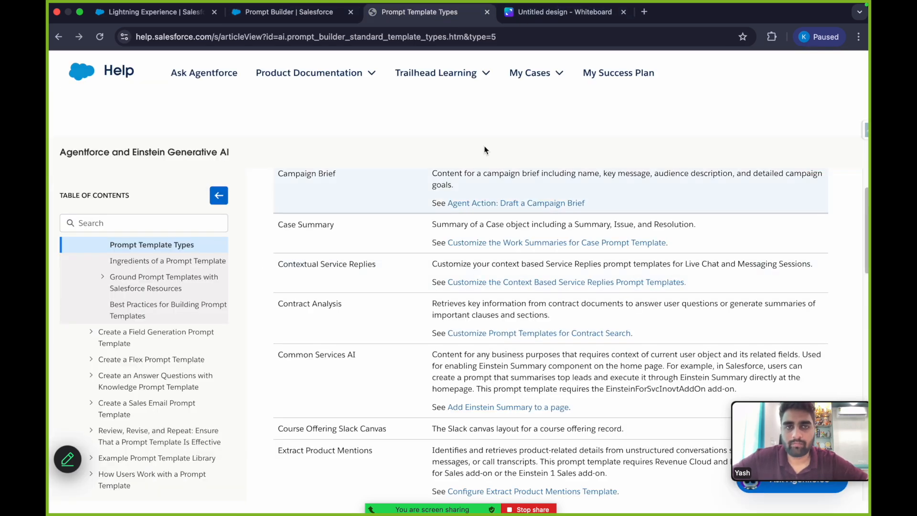
left_click(552, 13)
scroll(451, 270, "down", 5)
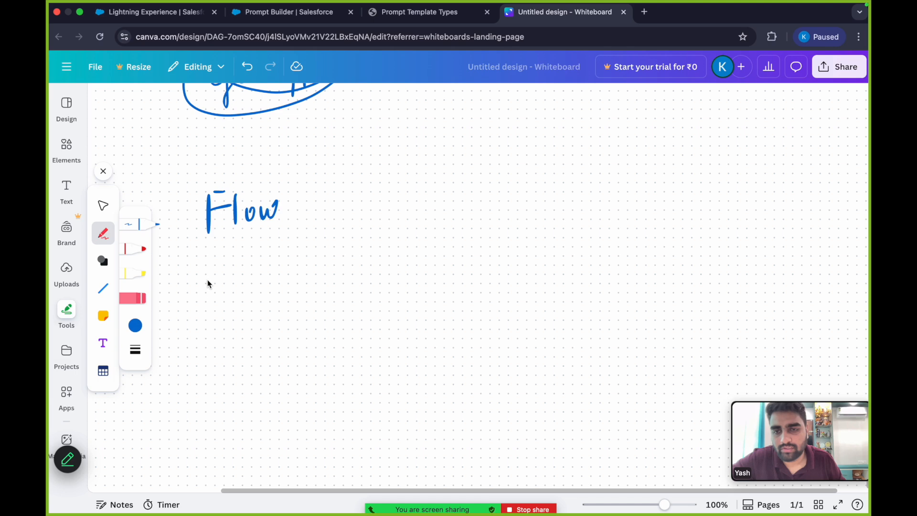
left_click_drag(209, 235, 288, 229)
left_click(310, 221)
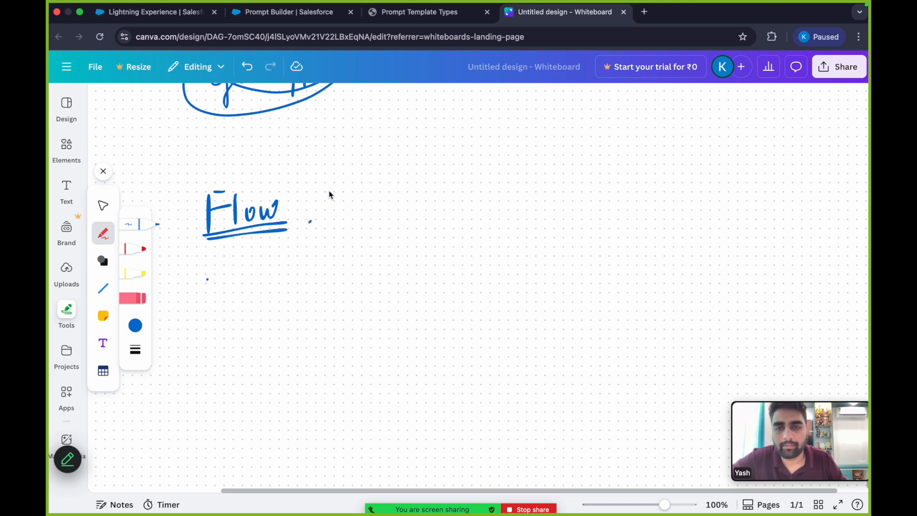
left_click_drag(344, 185, 353, 202)
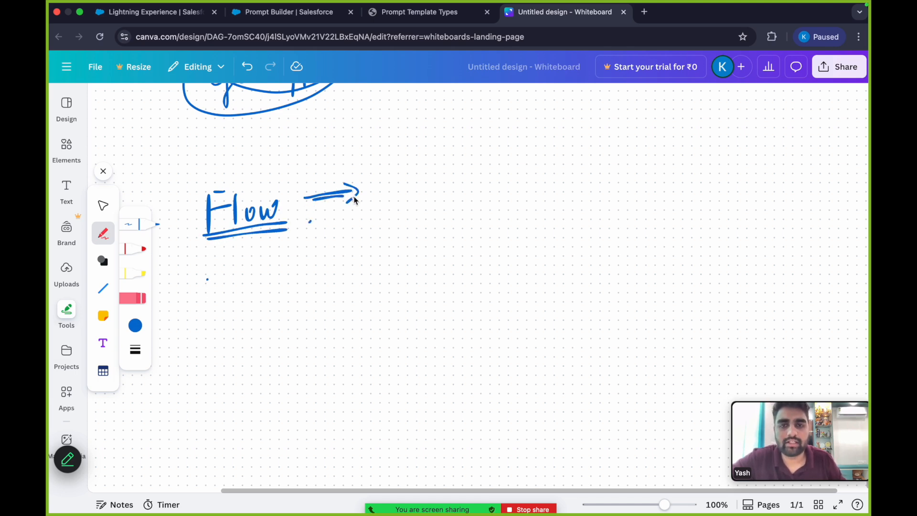
Handwrite "Prompt" beyond the arrow from "Flow" and underline it.
left_click_drag(432, 168, 438, 213)
left_click_drag(431, 172, 471, 170)
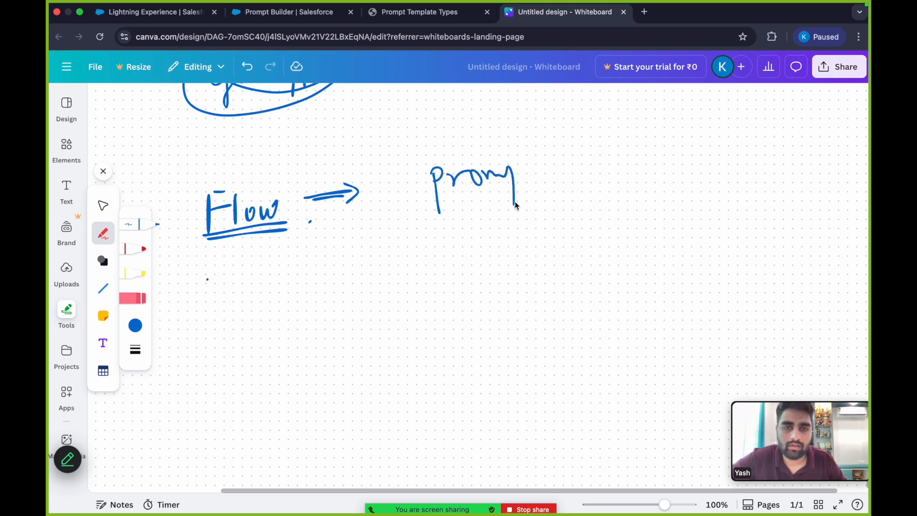
left_click_drag(534, 182, 546, 183)
left_click_drag(520, 164, 548, 163)
left_click_drag(434, 214, 545, 203)
left_click(564, 198)
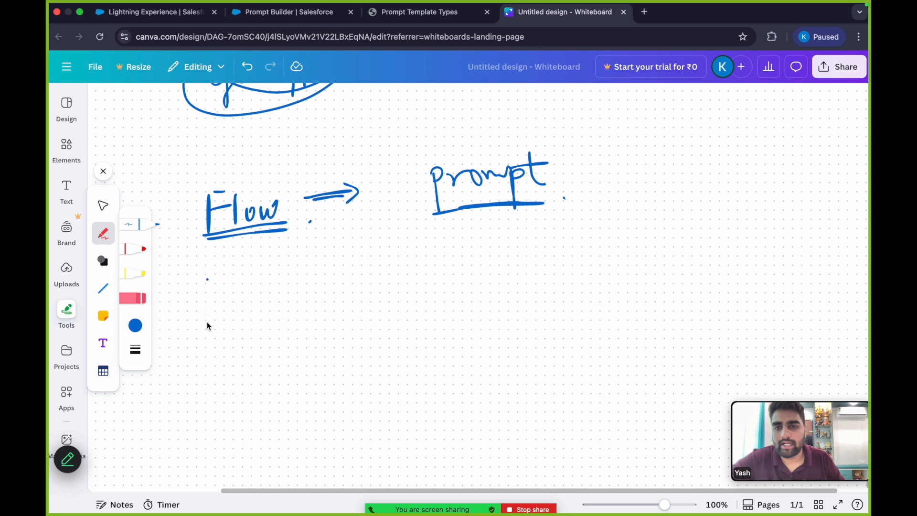
Handwrite a double-underlined "Apex" below "Flow" and draw an arrow pointing away from it.
mouse_move(202, 313)
left_mouse_down()
mouse_move(221, 310)
mouse_move(241, 324)
left_mouse_up()
mouse_move(239, 294)
left_mouse_down()
mouse_move(242, 307)
mouse_move(288, 308)
left_mouse_up()
left_click_drag(280, 282, 256, 299)
left_click_drag(184, 333, 280, 318)
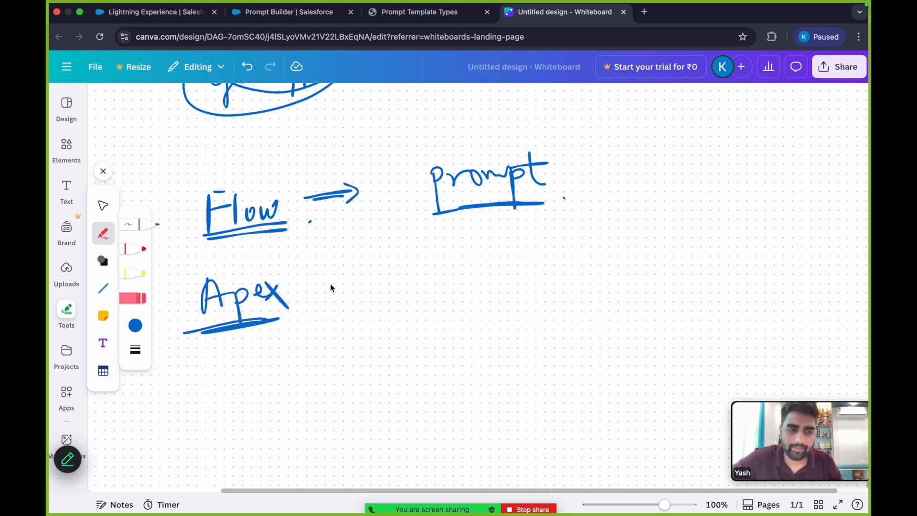
left_click_drag(311, 293, 330, 291)
left_click_drag(326, 280, 326, 297)
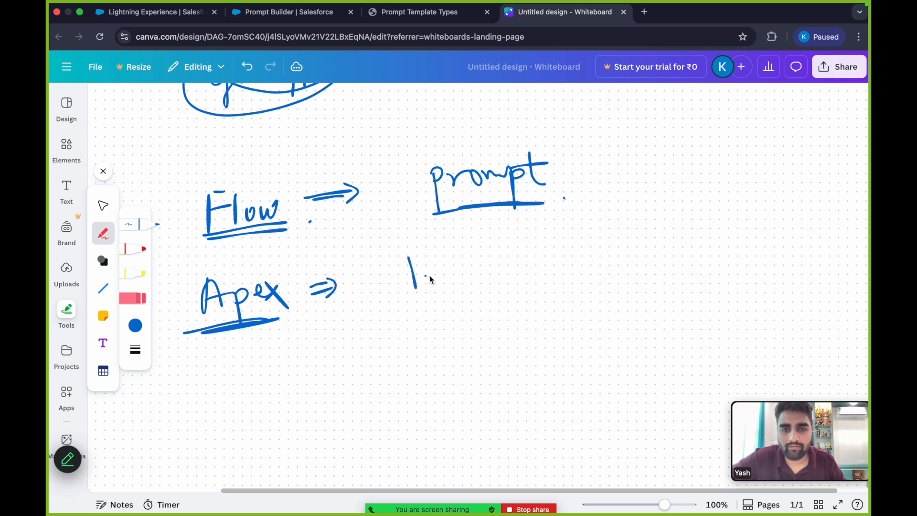
Handwrite a double-underlined "Invocable Method" beyond the arrow from "Apex", with a small arrow under it and a wide pair of parentheses below.
left_click_drag(482, 270, 480, 269)
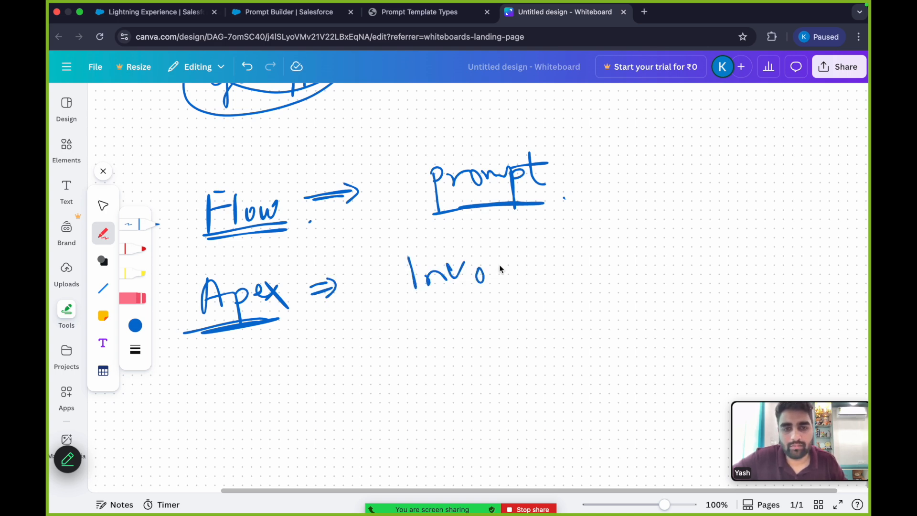
mouse_move(540, 241)
left_mouse_down()
mouse_move(543, 270)
mouse_move(559, 273)
left_mouse_up()
left_click_drag(567, 260, 574, 254)
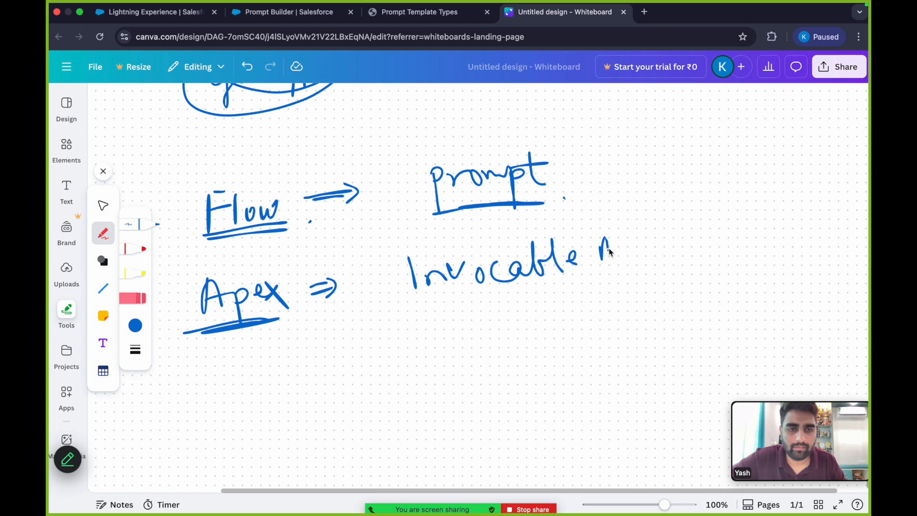
mouse_move(655, 275)
left_mouse_down()
mouse_move(489, 292)
mouse_move(475, 314)
mouse_move(486, 319)
left_mouse_up()
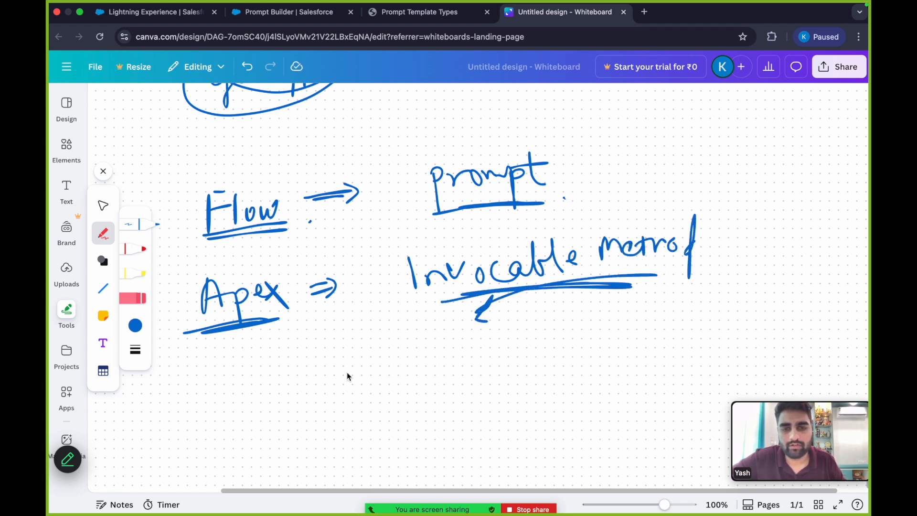
left_click_drag(719, 328, 706, 378)
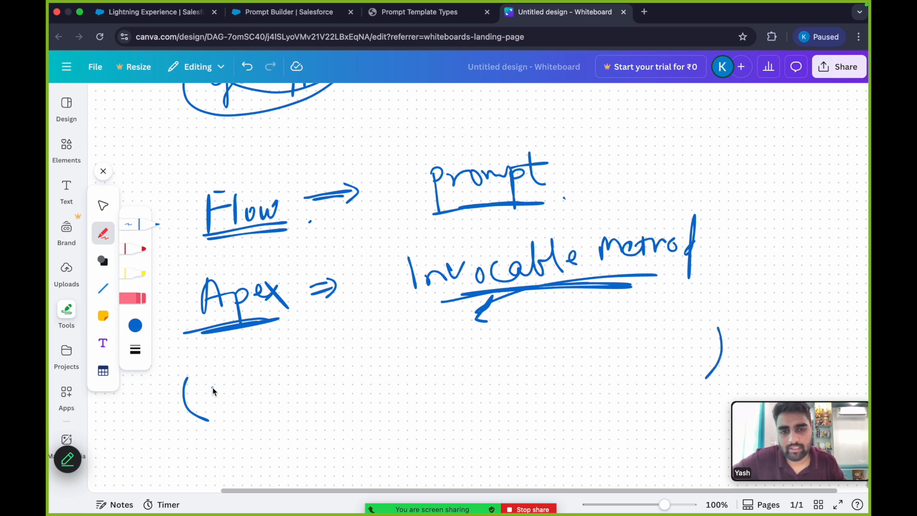
left_click_drag(212, 386, 267, 378)
key("super+z")
key("super+z")
key("super+z")
key("super+z")
key("super+z")
key("super+z")
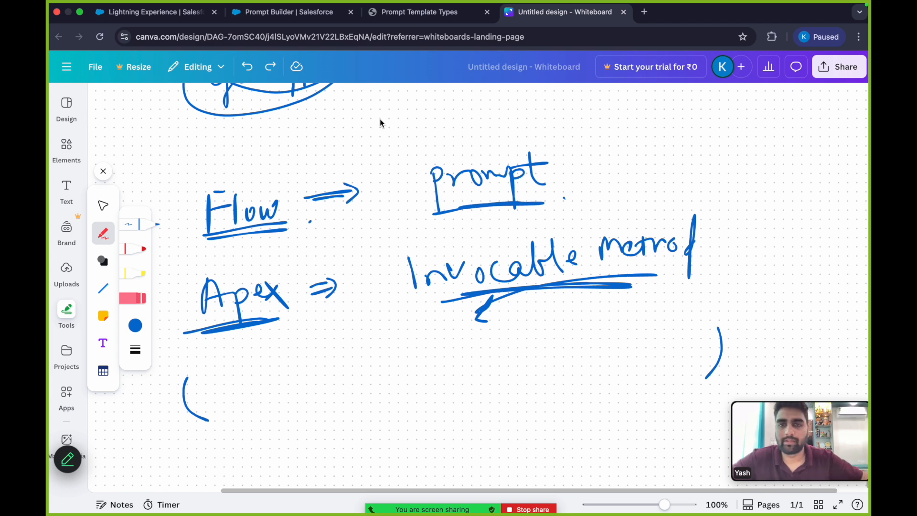
Switch to Salesforce, go to Setup, search the setup items for "flow" and display the Flows list.
left_click(307, 13)
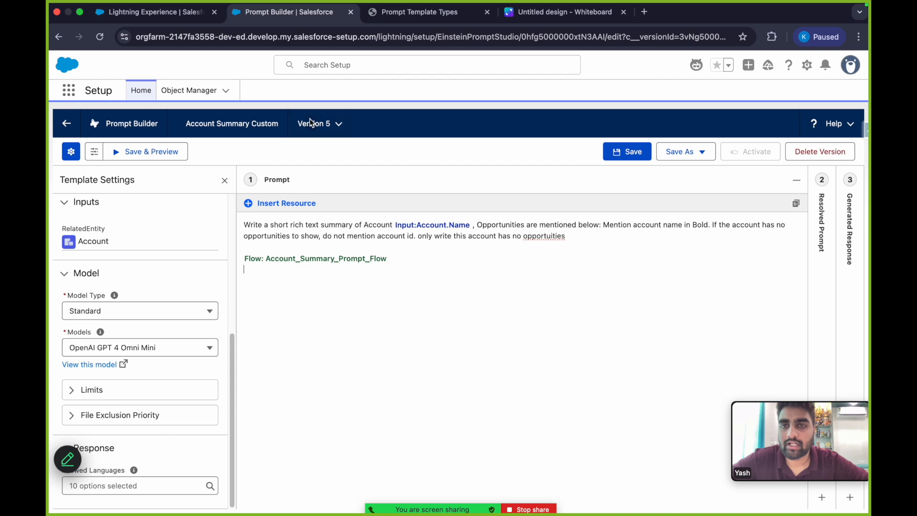
left_click(152, 12)
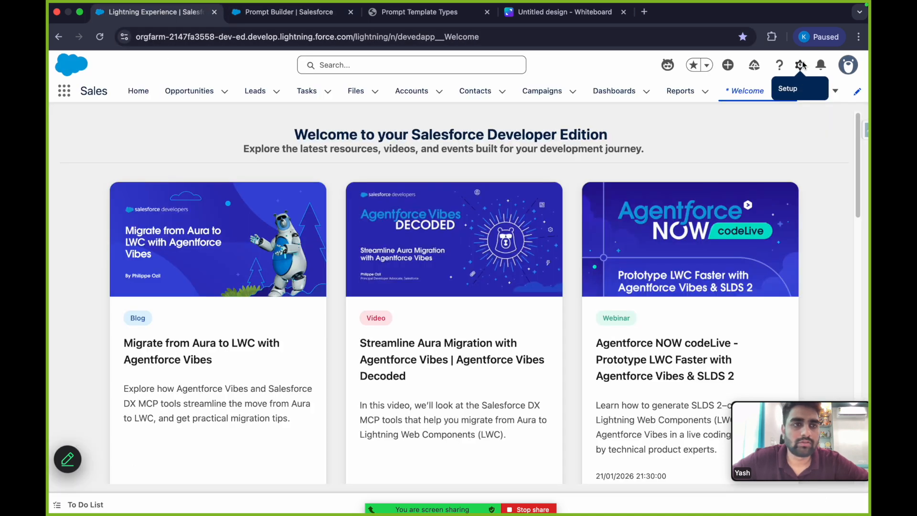
left_click(801, 65)
left_click(733, 129)
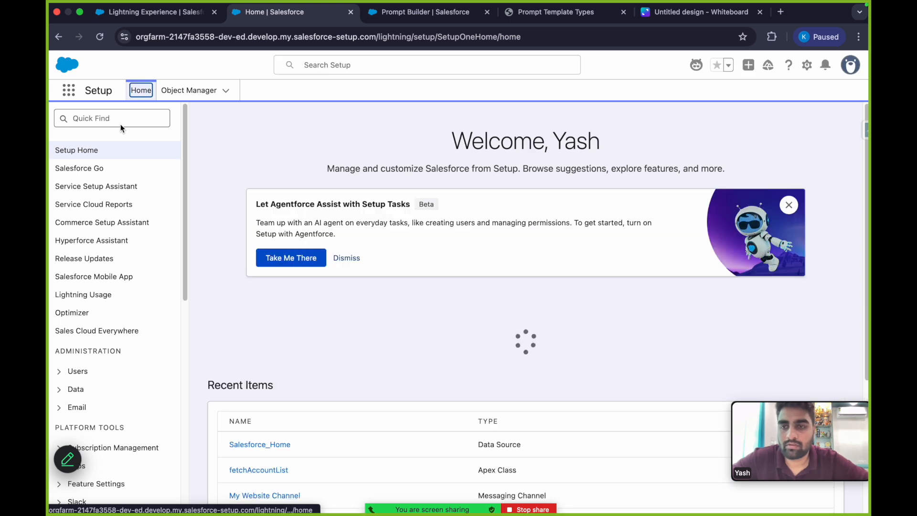
left_click(118, 125)
type("flow")
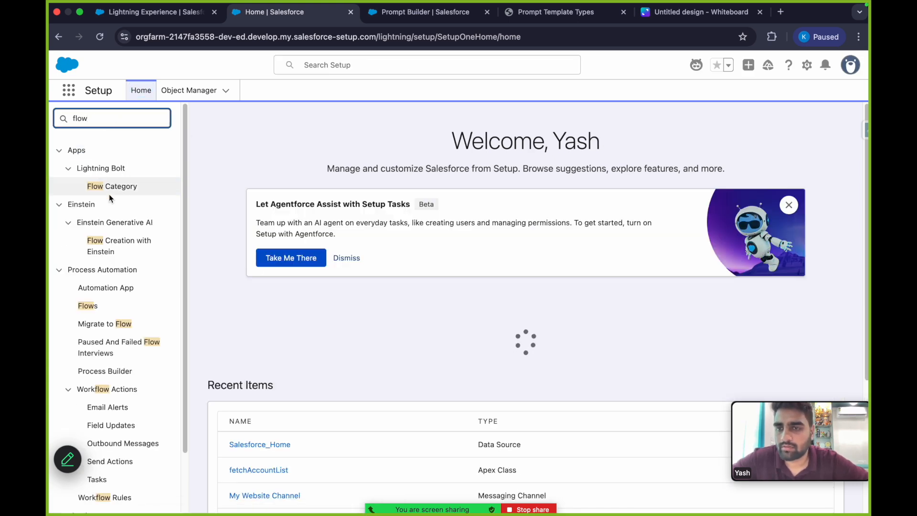
left_click(89, 306)
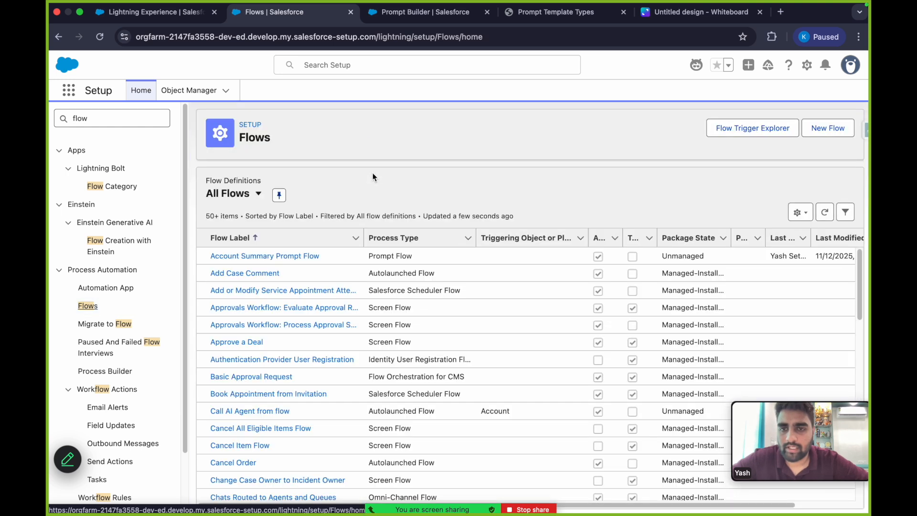
Examine the Account Summary Prompt Flow entry and its process type in the Flows list.
left_click_drag(321, 257, 199, 256)
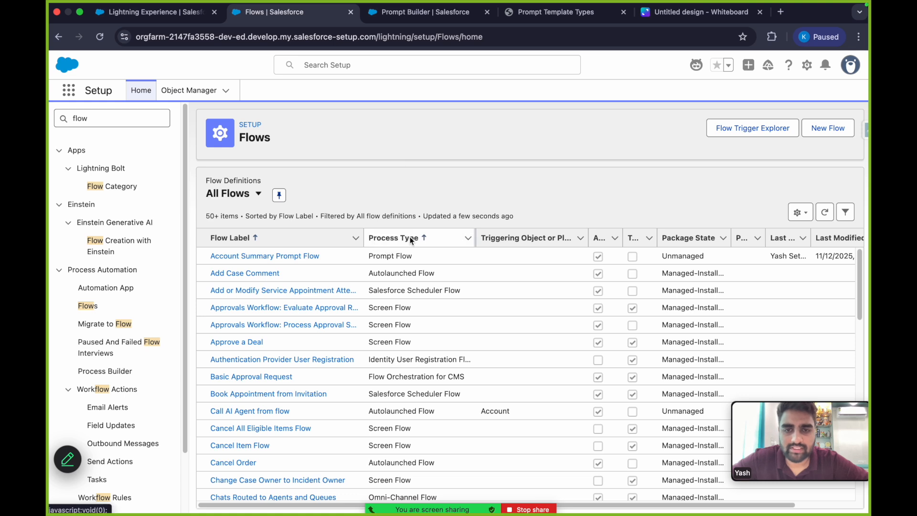
left_click(372, 257)
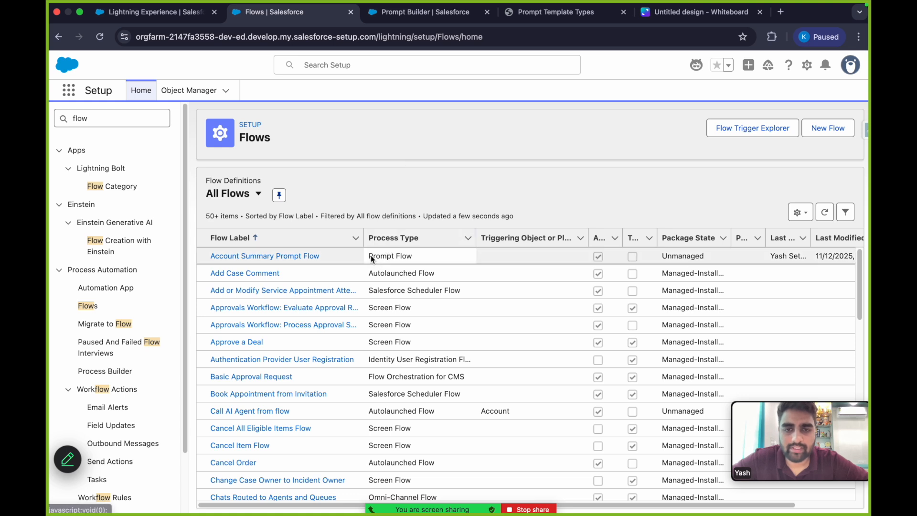
left_click(388, 147)
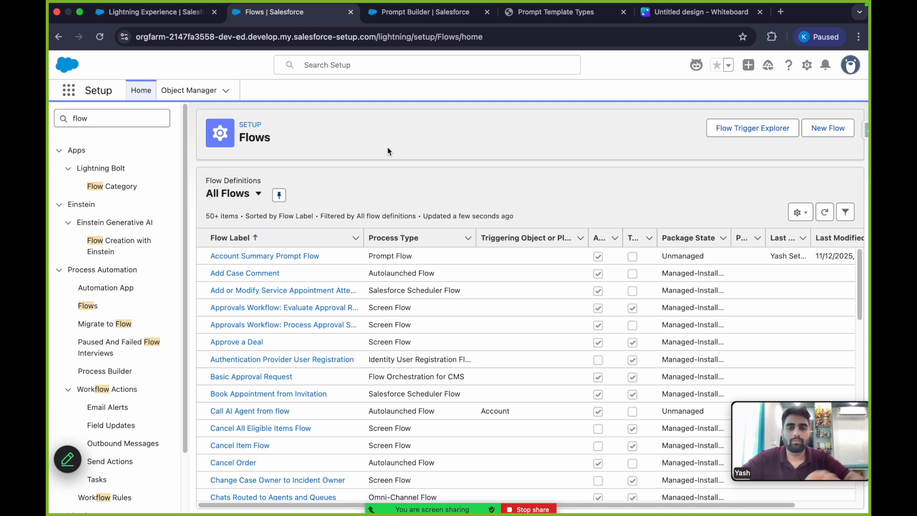
Search all automation types for "prompt" in a new flow, then abandon the new flow and return to the Flows list.
left_click(827, 130)
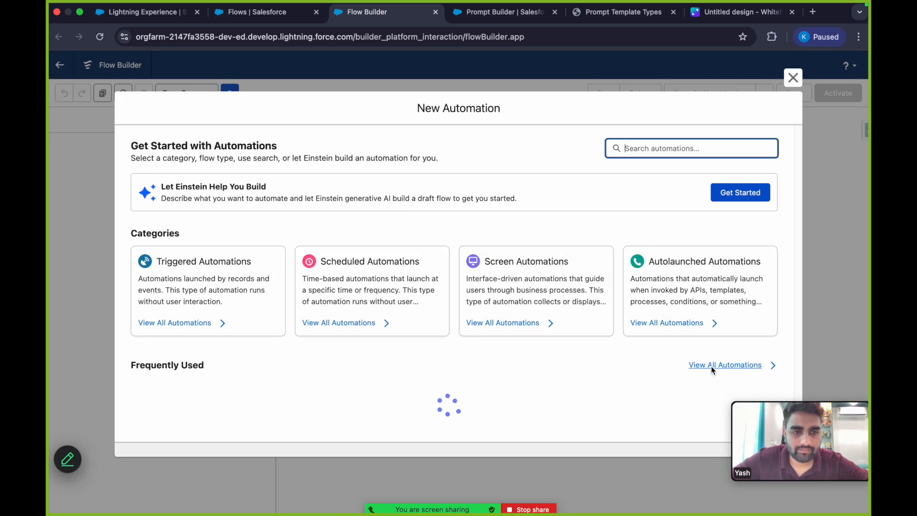
left_click(712, 366)
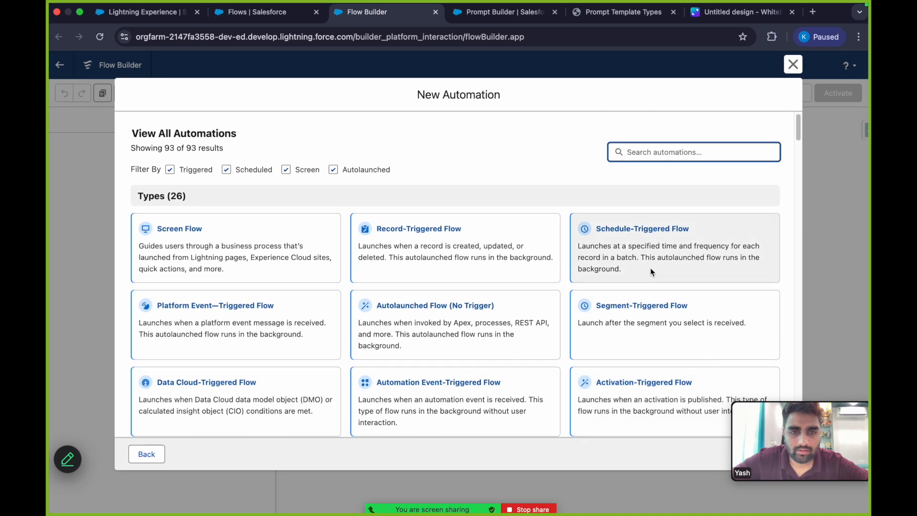
scroll(303, 339, "down", 1)
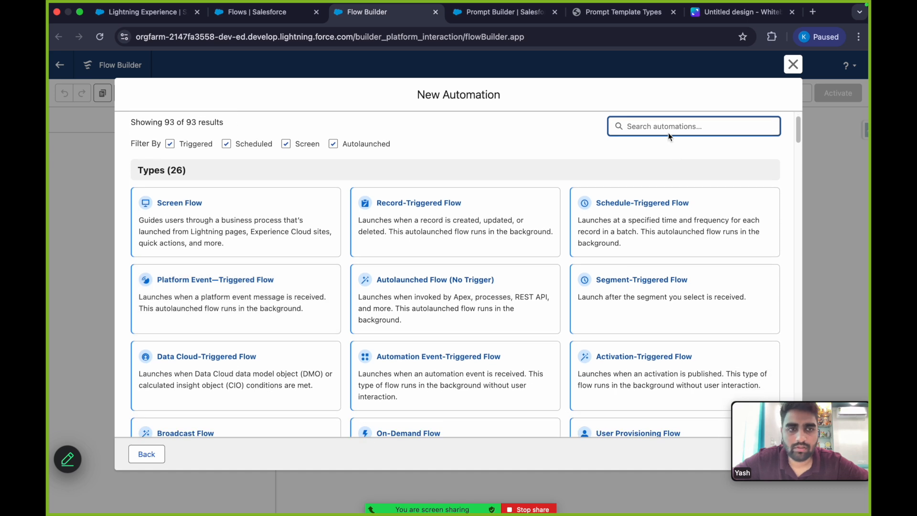
type("prompt")
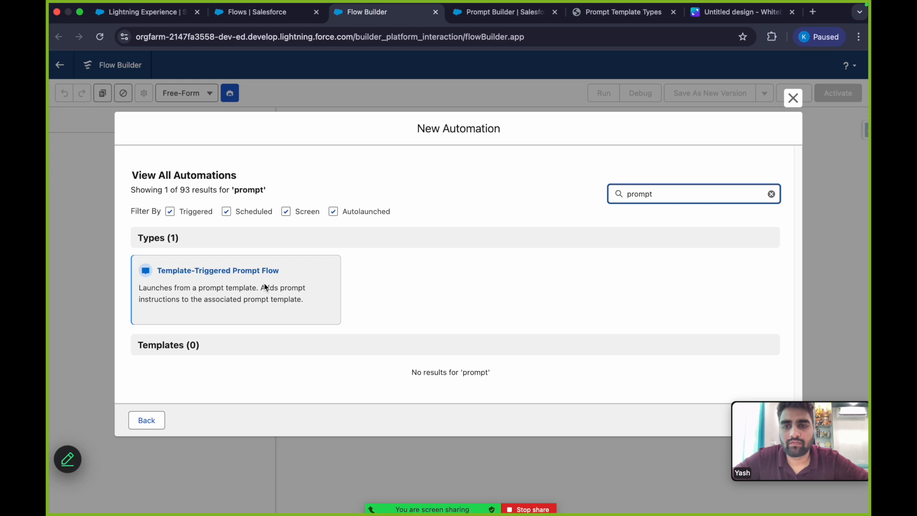
left_click(796, 104)
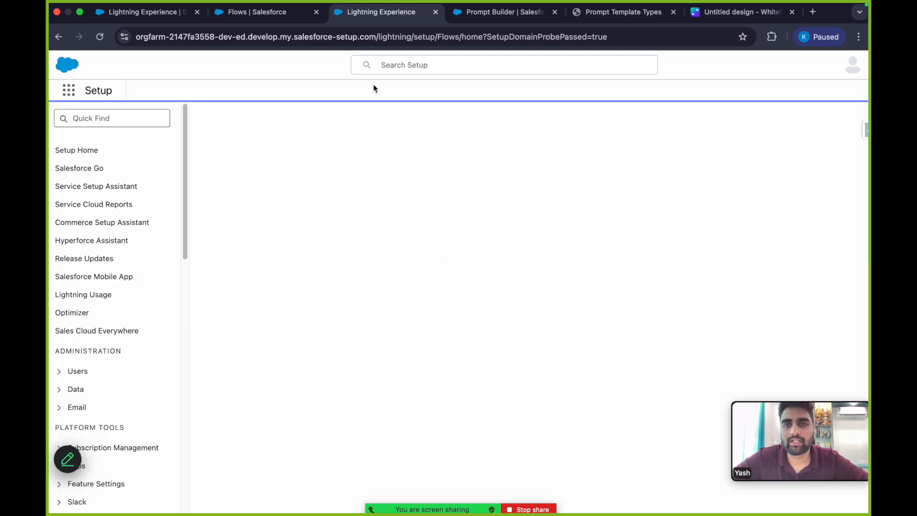
left_click(435, 13)
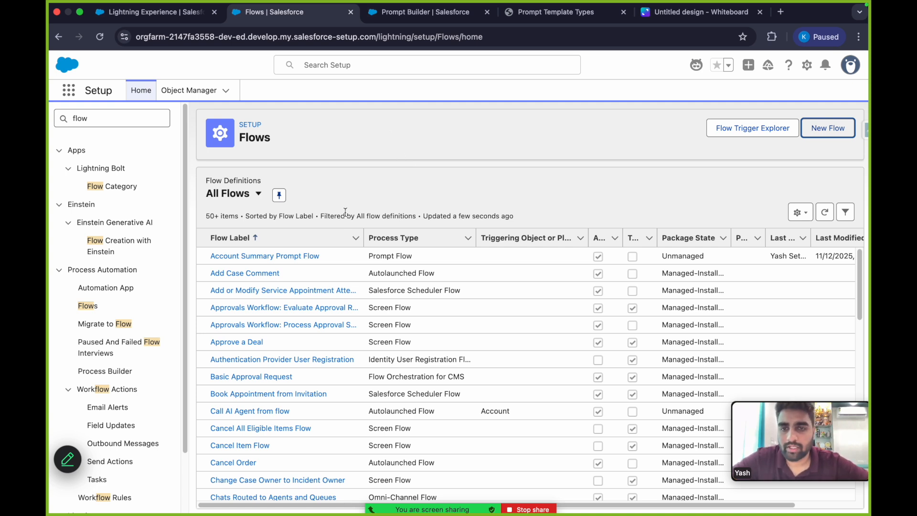
Open the Account Summary Prompt Flow and show its Start element's settings, highlighting the Prompt Template Type label.
left_click(292, 257)
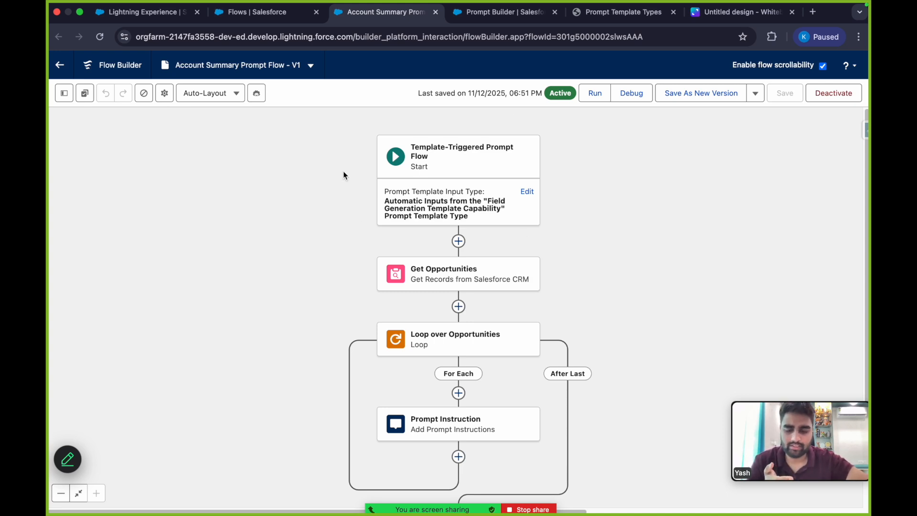
left_click(526, 191)
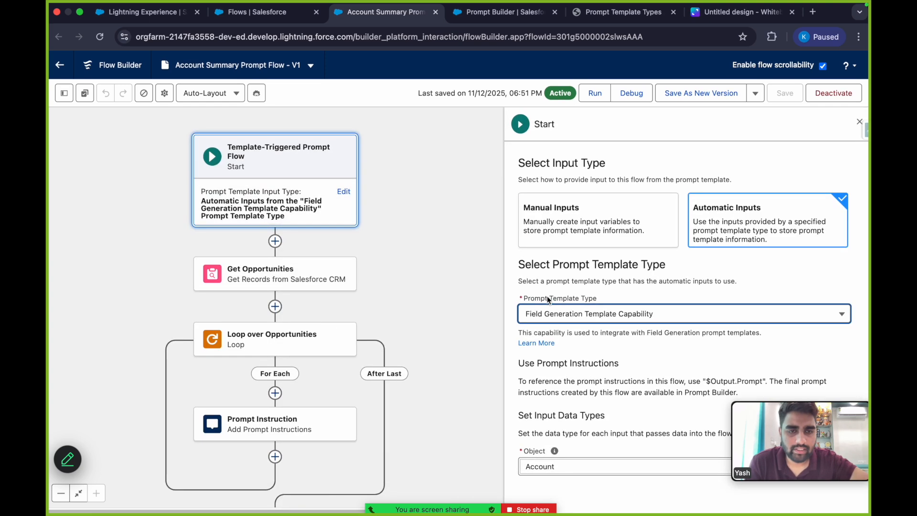
left_click_drag(526, 299, 597, 297)
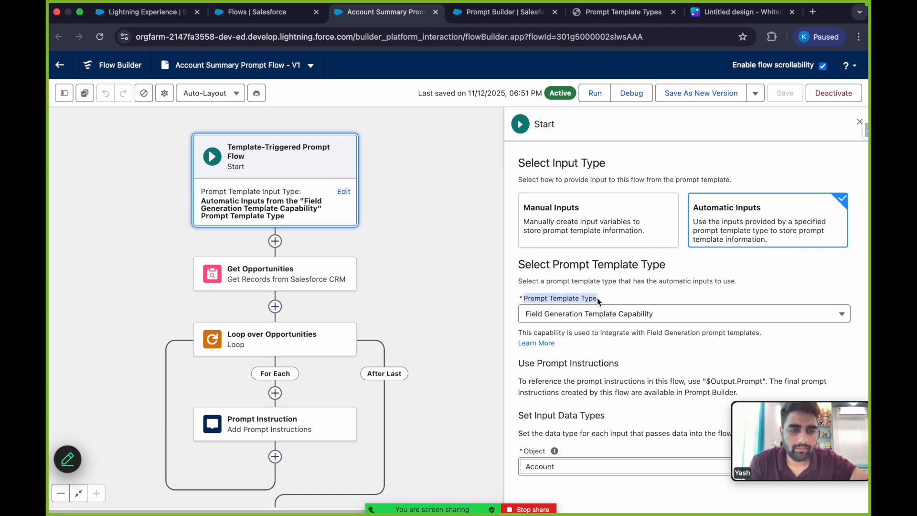
left_click(631, 297)
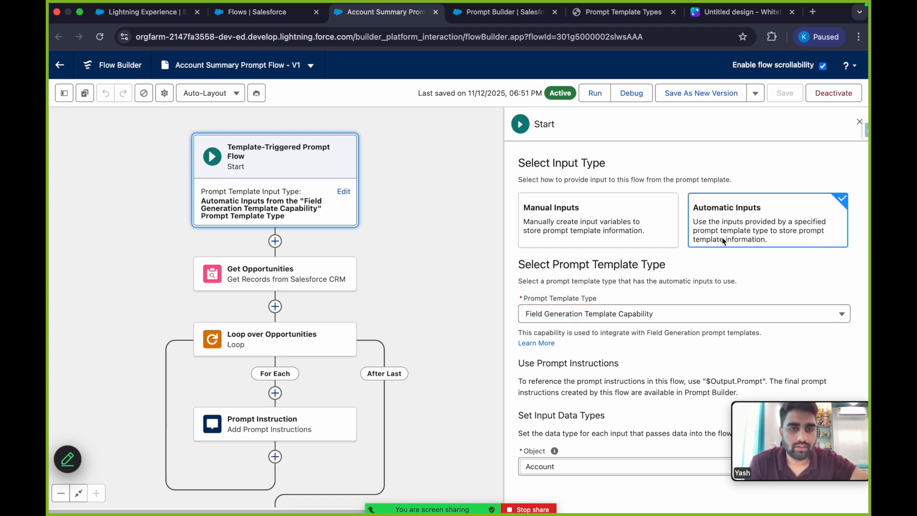
Examine the Start element's input type section and the available prompt template types, keeping Field Generation Template Capability.
left_click_drag(515, 163, 637, 169)
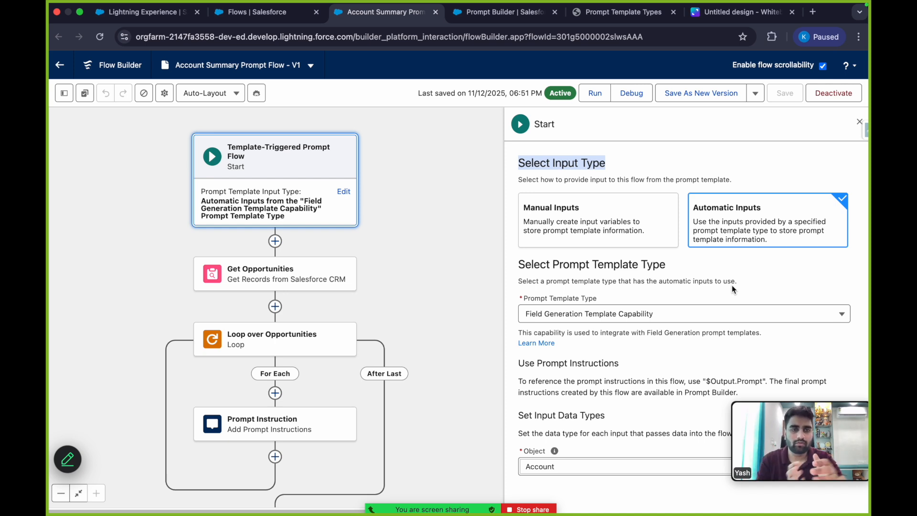
left_click(652, 312)
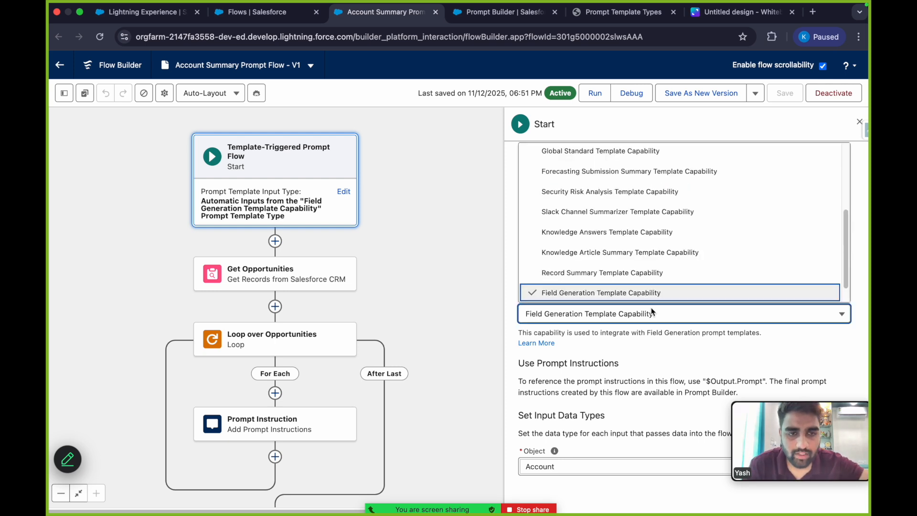
left_click(521, 283)
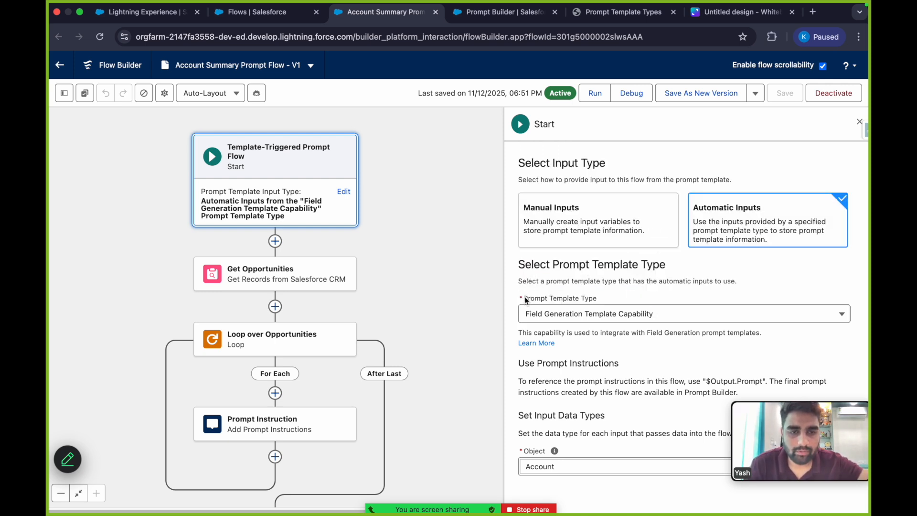
left_click_drag(525, 297, 627, 299)
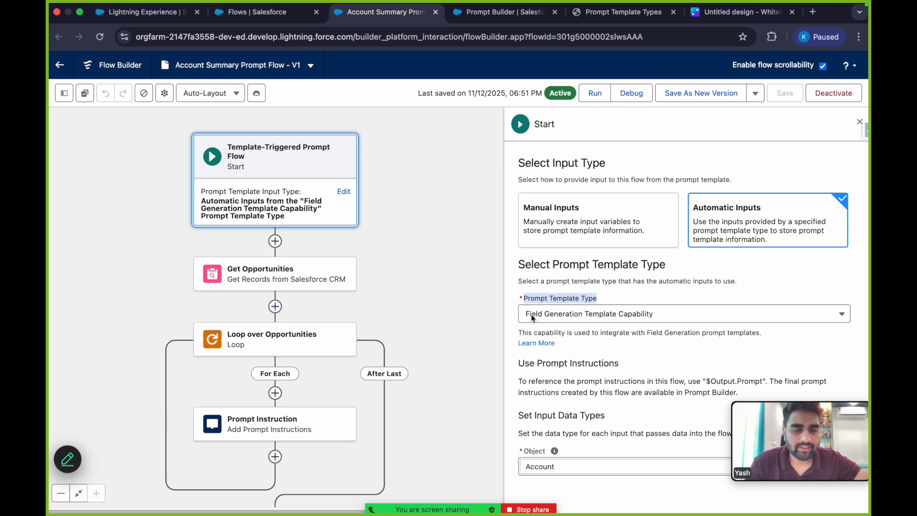
Review the Start element's Use Prompt Instructions and Set Input Data Types sections, then close its settings.
scroll(633, 321, "down", 1)
scroll(632, 324, "up", 1)
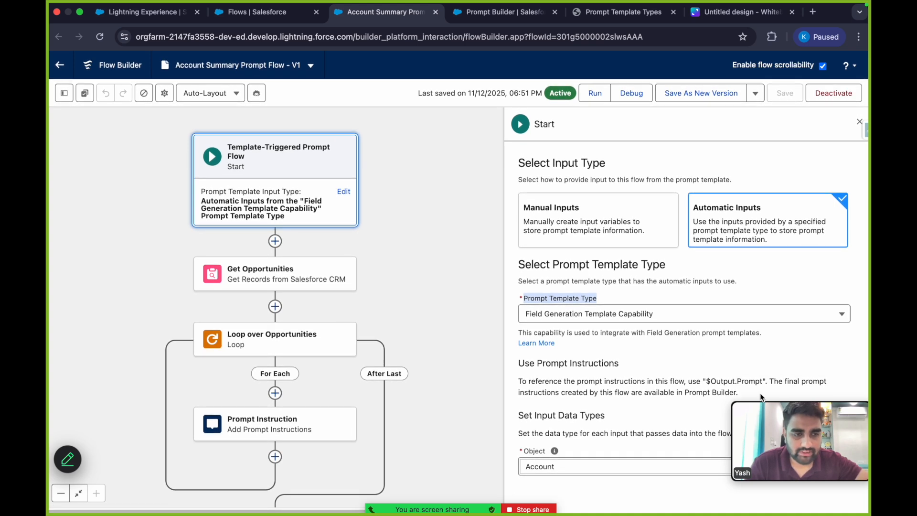
left_click_drag(801, 386, 800, 210)
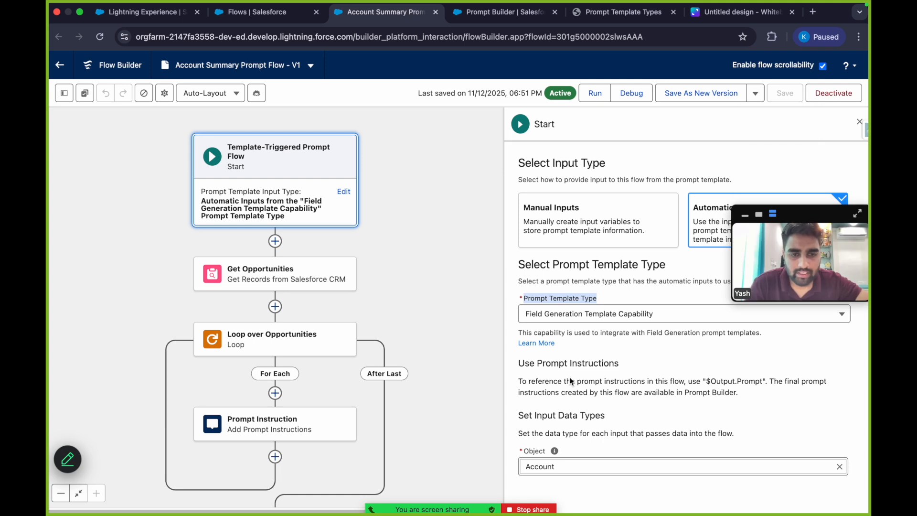
triple_click(525, 366)
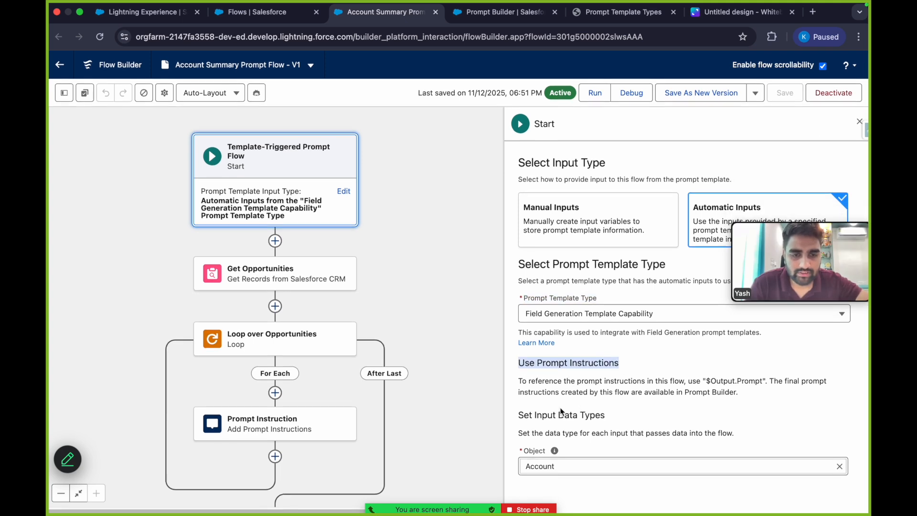
left_click_drag(518, 415, 616, 419)
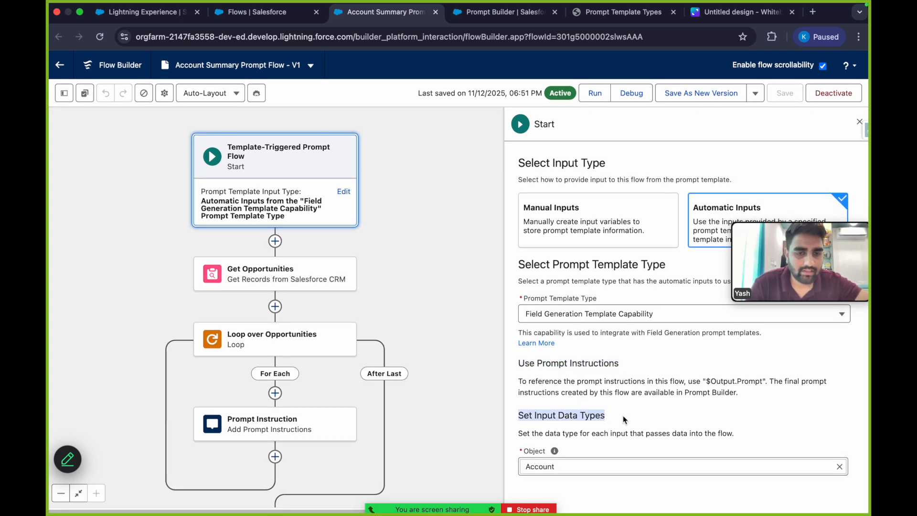
left_click(623, 420)
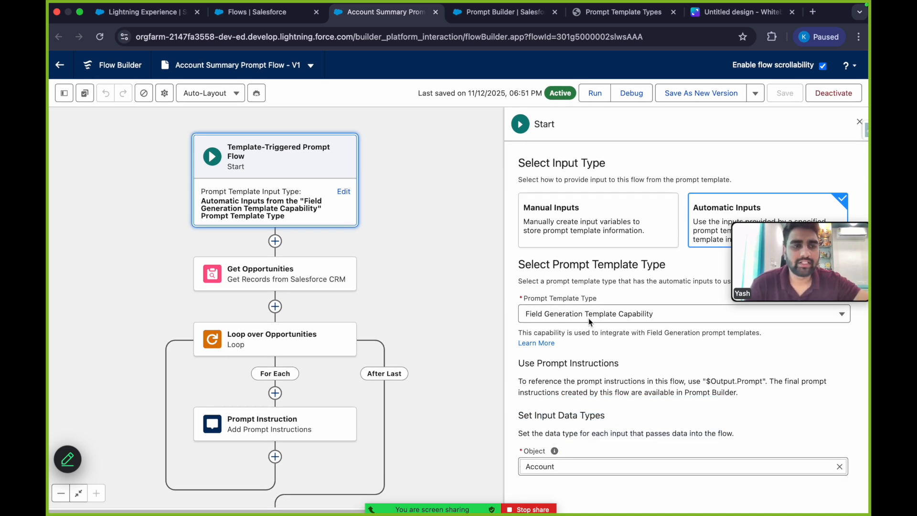
left_click(858, 122)
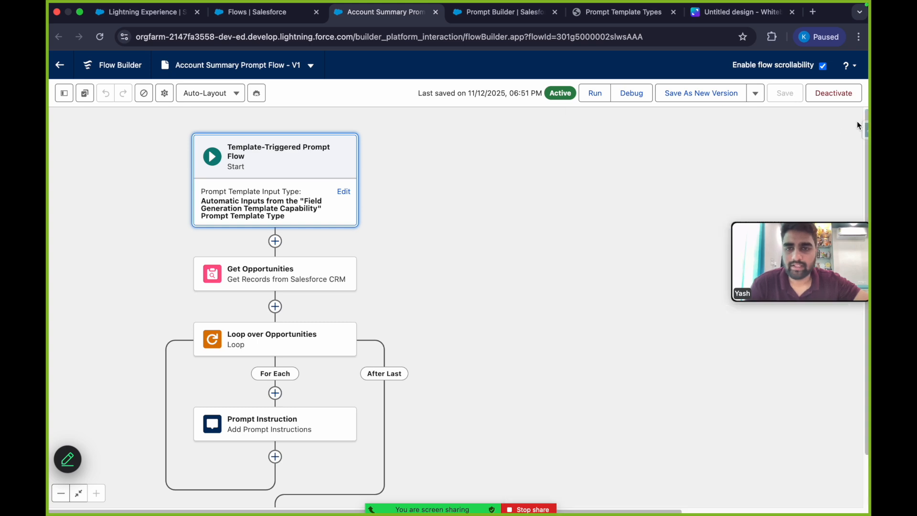
Open the Get Opportunities element and review its Opportunity object and Account ID filter condition.
scroll(392, 300, "down", 3)
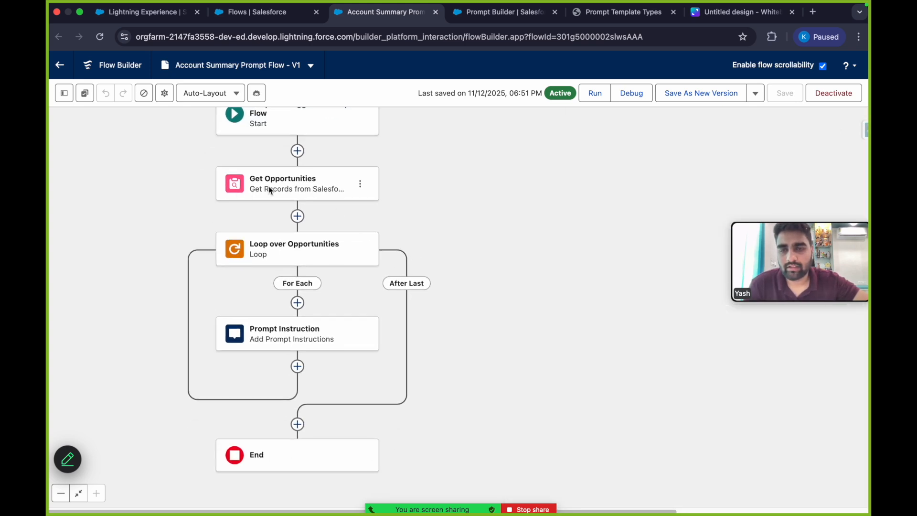
left_click(282, 185)
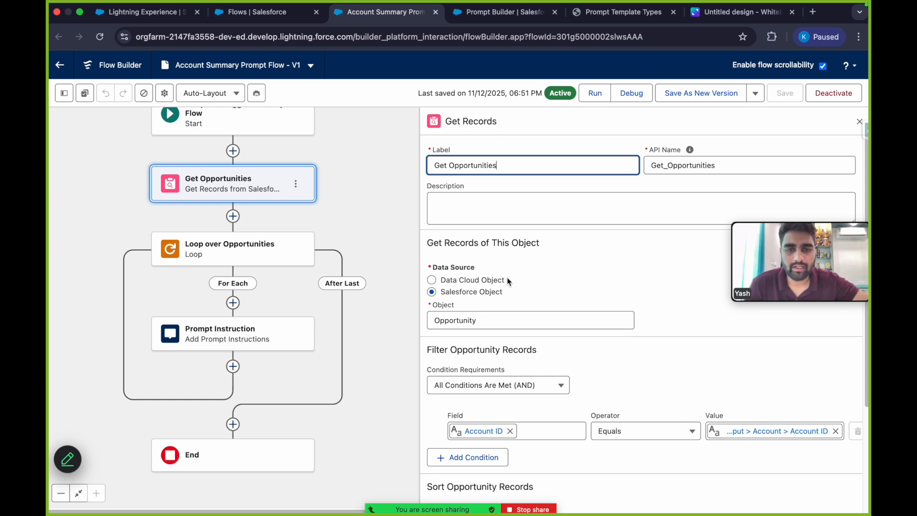
scroll(508, 282, "down", 3)
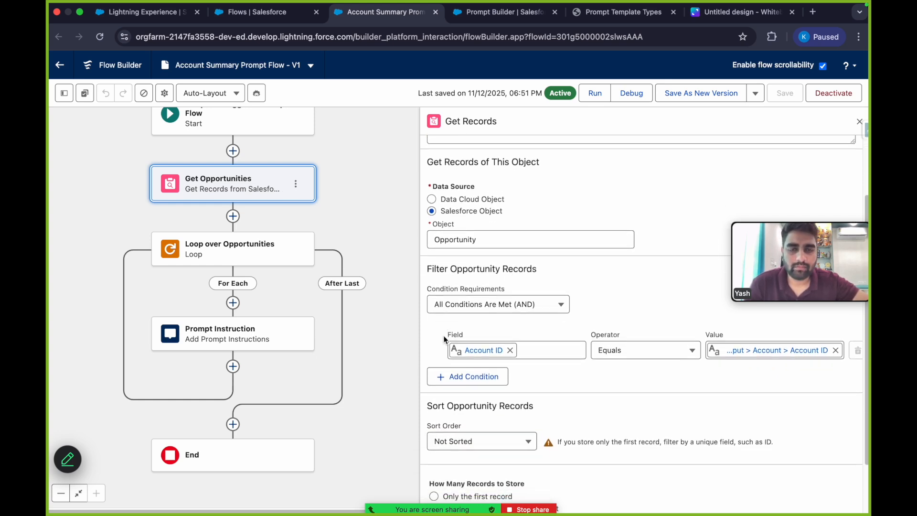
scroll(444, 340, "up", 3)
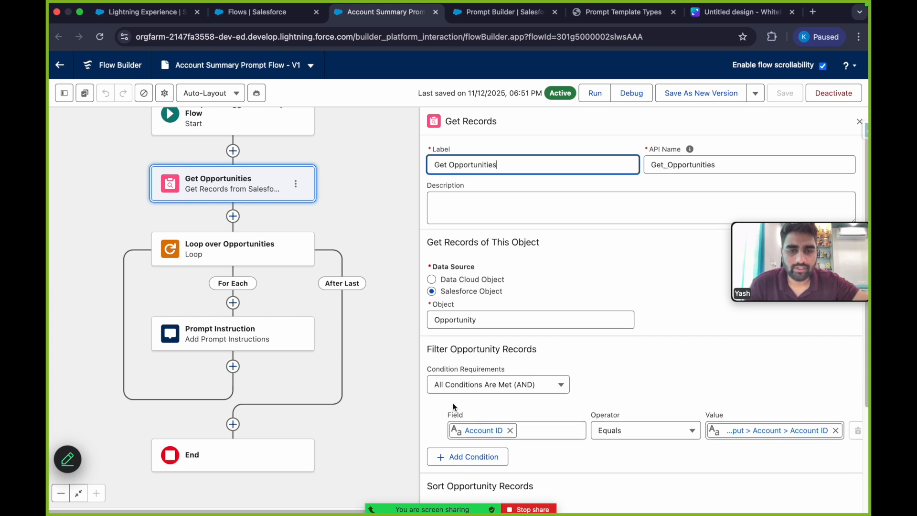
scroll(488, 349, "down", 3)
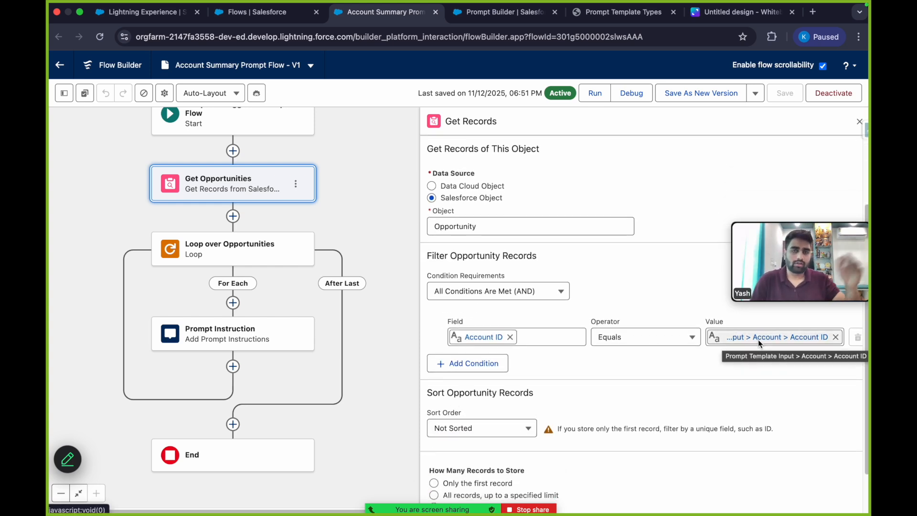
Highlight the Account_Summary_Prompt_Flow reference in the Account Summary Custom prompt, then return to the flow and review Get Opportunities' record storage settings.
left_click(472, 15)
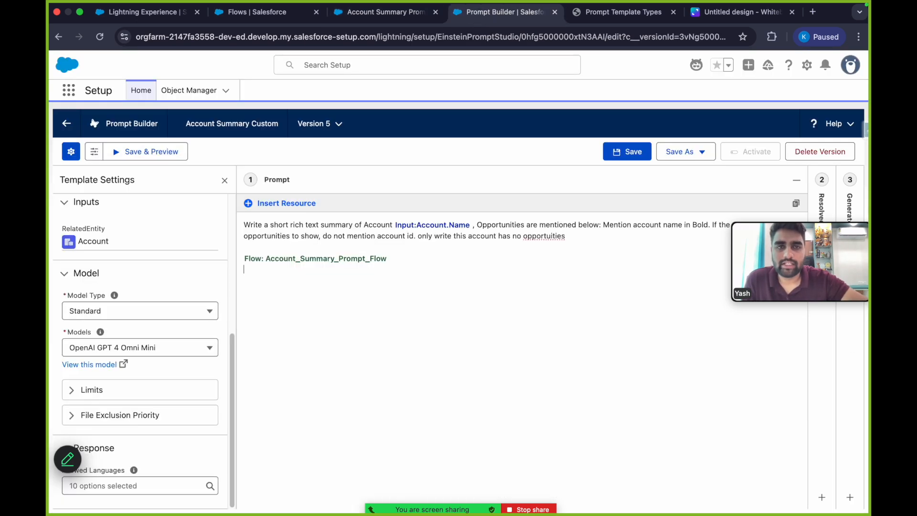
left_click(258, 261)
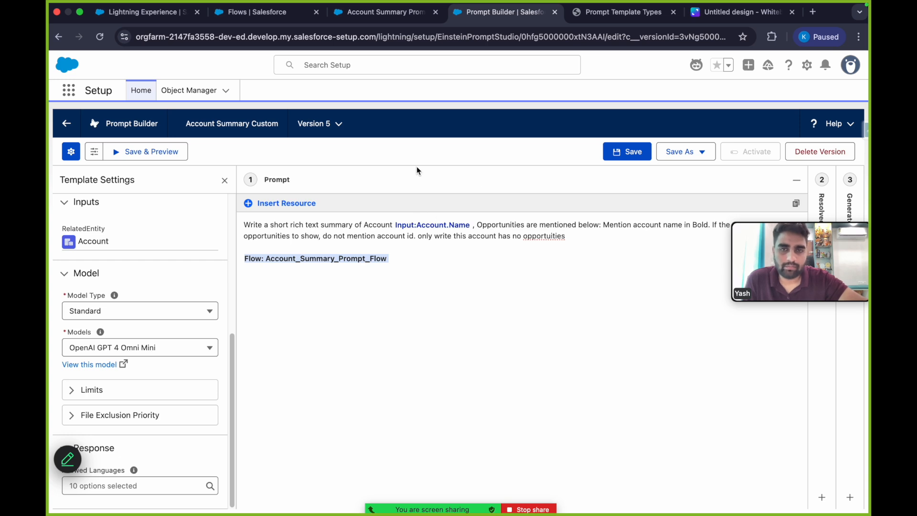
left_click(378, 15)
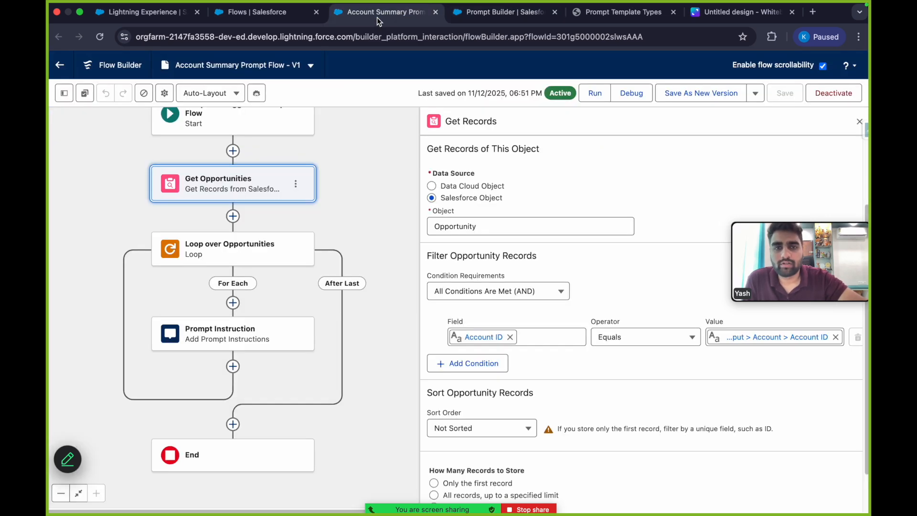
scroll(473, 349, "down", 2)
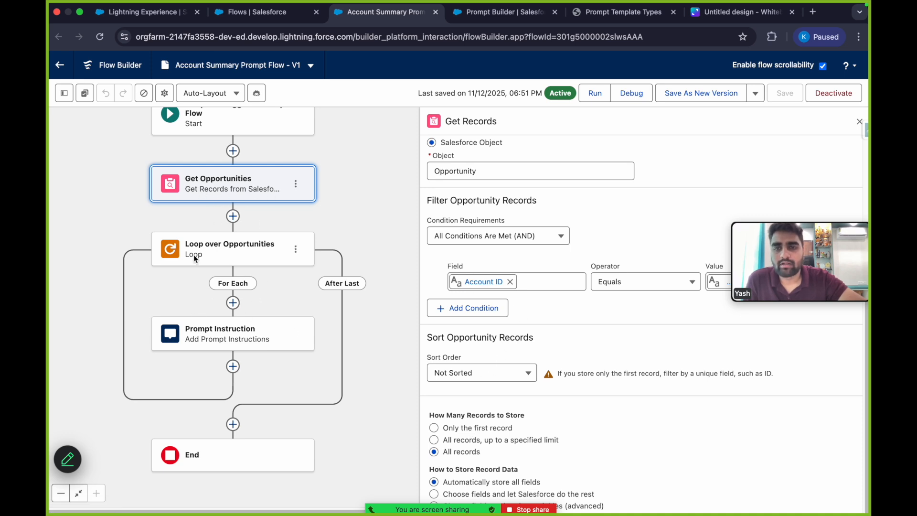
Open the Prompt Instruction element inside the loop and highlight its Opportunity Details text and the Name, Amount and StageName merge fields.
left_click(244, 331)
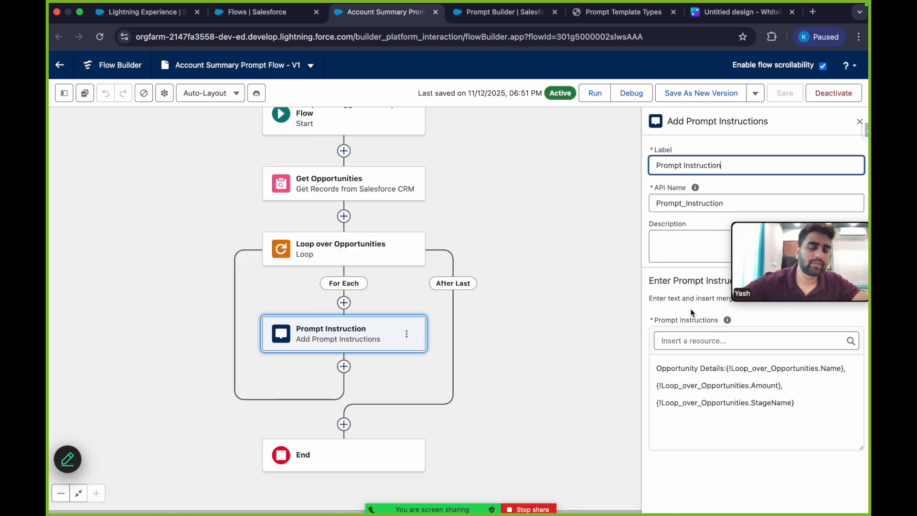
mouse_move(796, 250)
left_click_drag(809, 216, 499, 412)
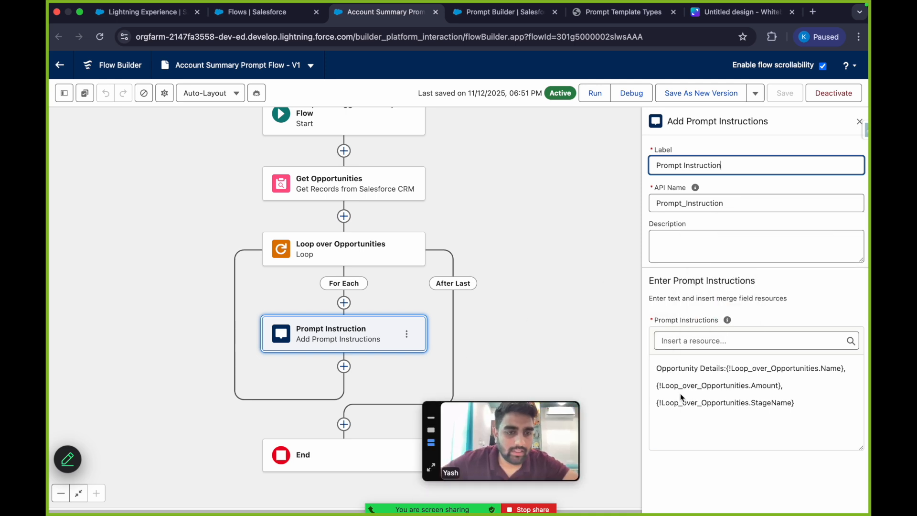
left_click(657, 369)
left_click_drag(658, 369, 729, 369)
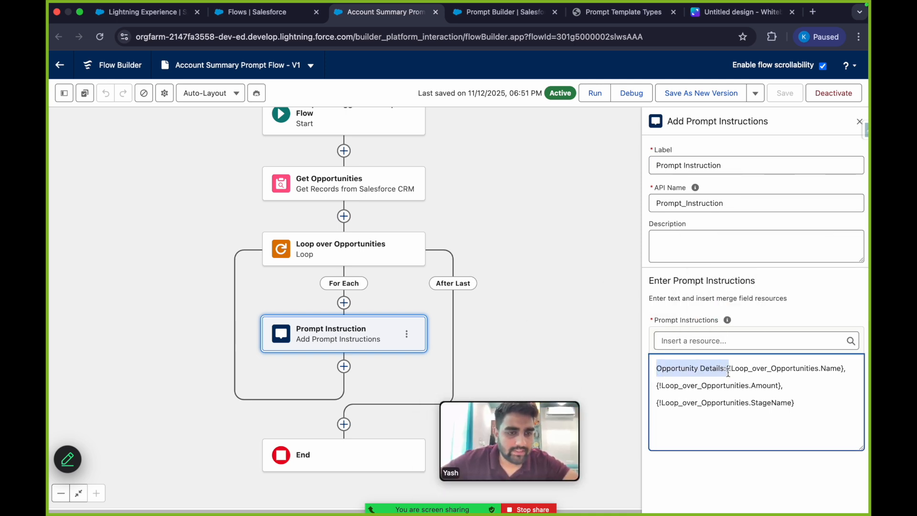
left_click_drag(797, 405, 727, 372)
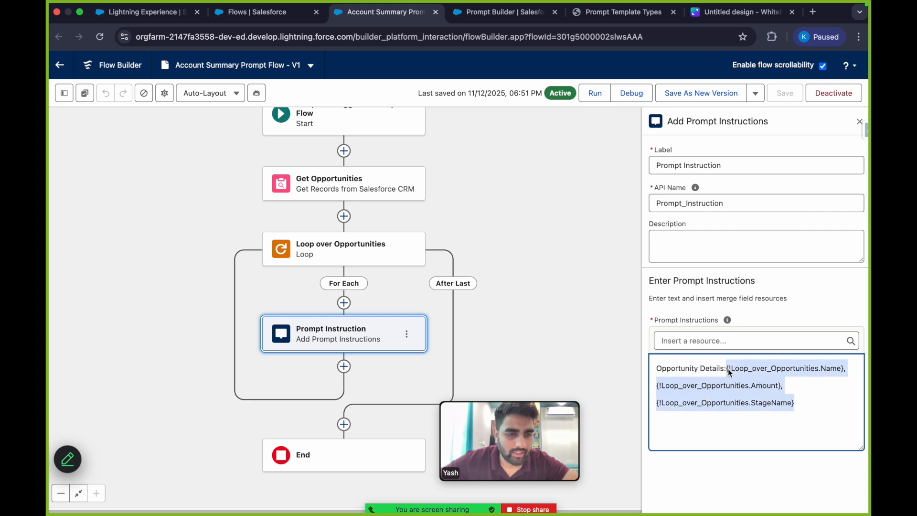
left_click(787, 382)
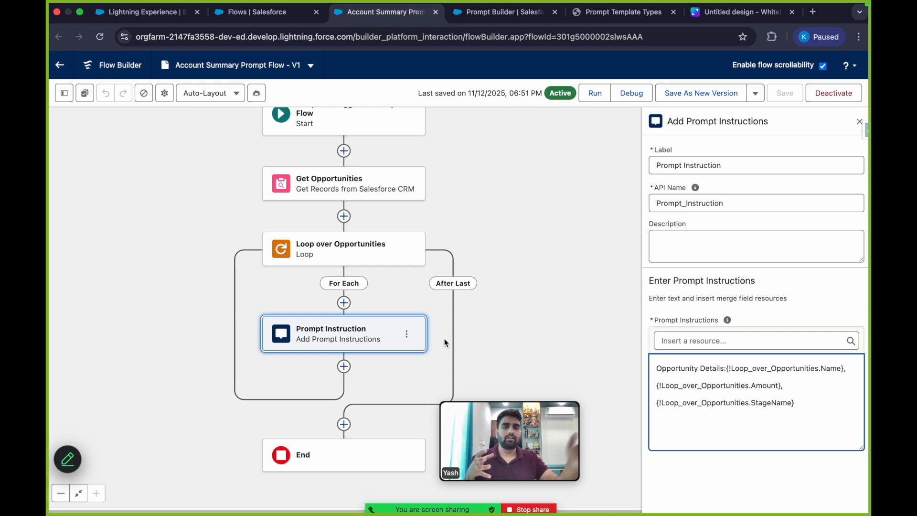
Return to the Account Summary Custom template in Prompt Builder and highlight the flow reference beneath the prompt text.
left_click(472, 11)
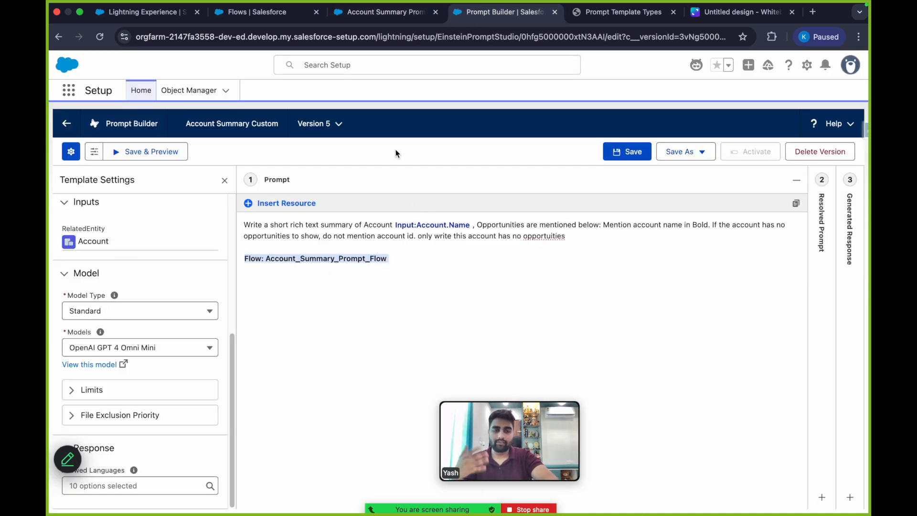
left_click(400, 263)
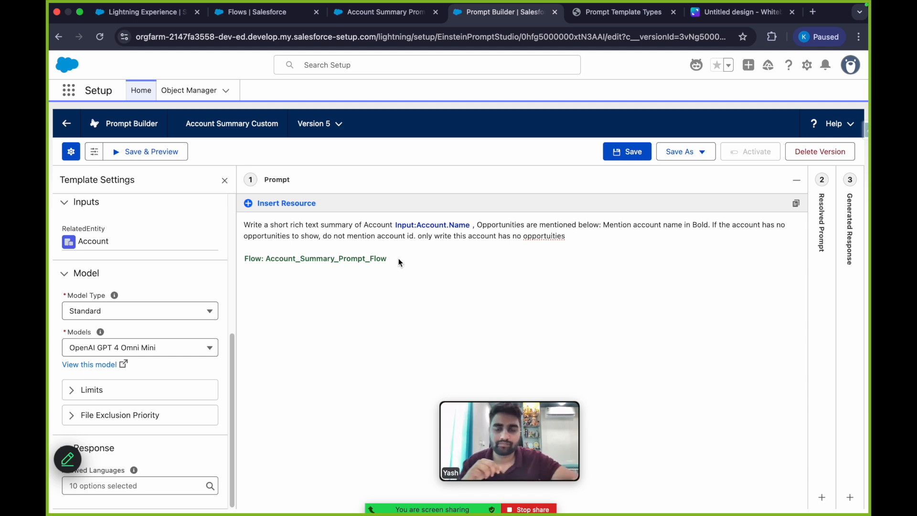
left_click_drag(244, 262, 411, 258)
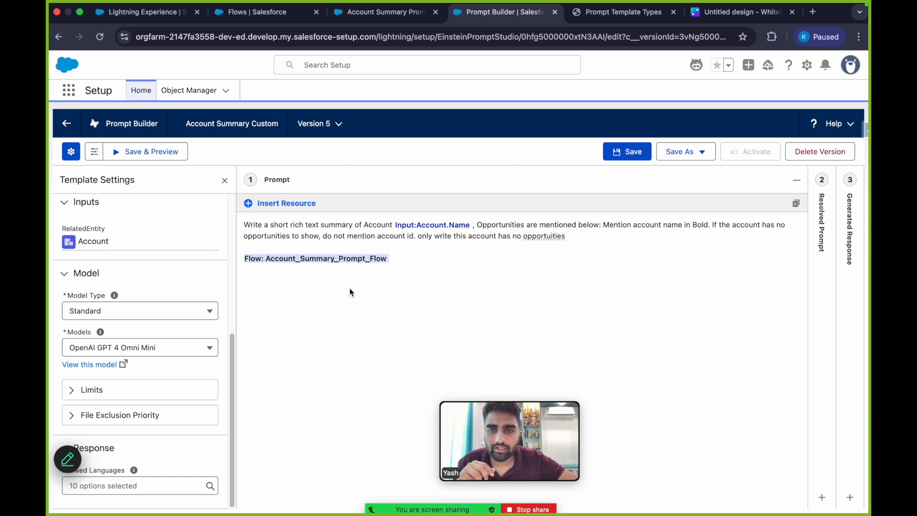
left_click(403, 265)
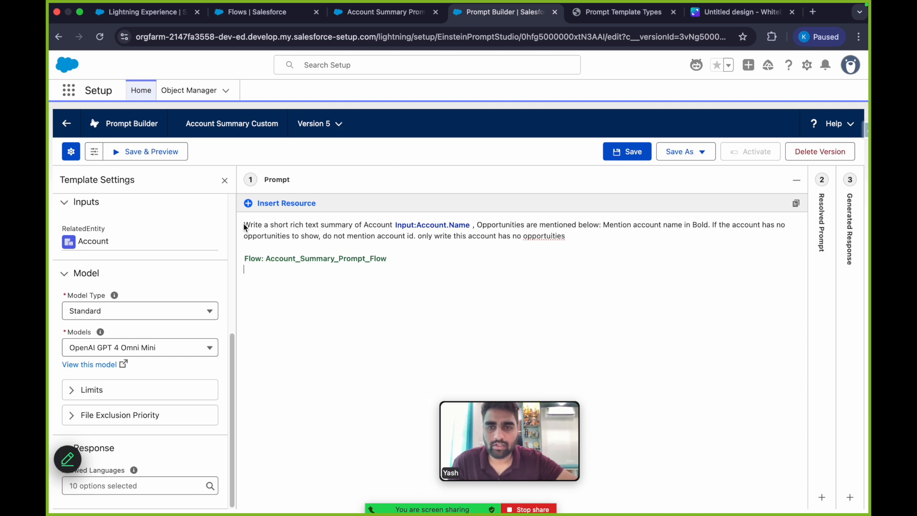
Highlight the prompt's wording on the account summary, the opportunities mentioned below, and the handling of accounts without opportunities.
left_click_drag(245, 225, 391, 227)
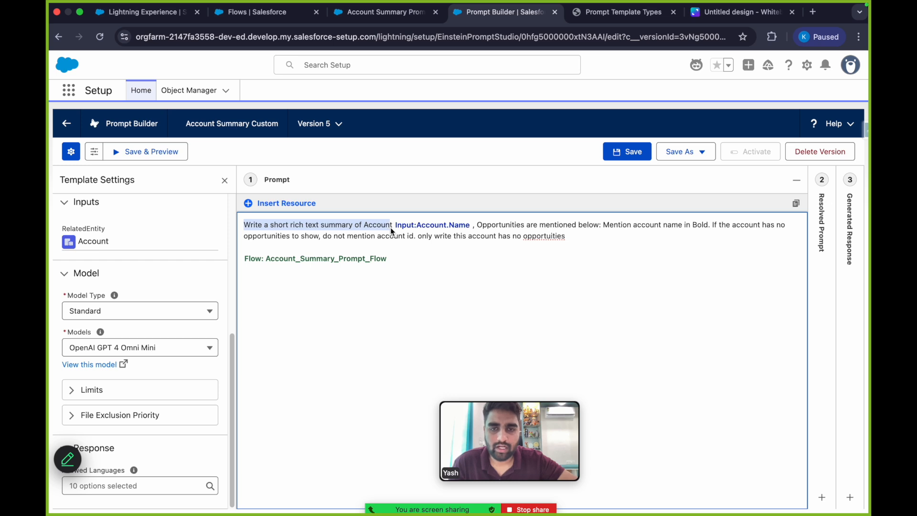
left_click_drag(480, 228, 600, 229)
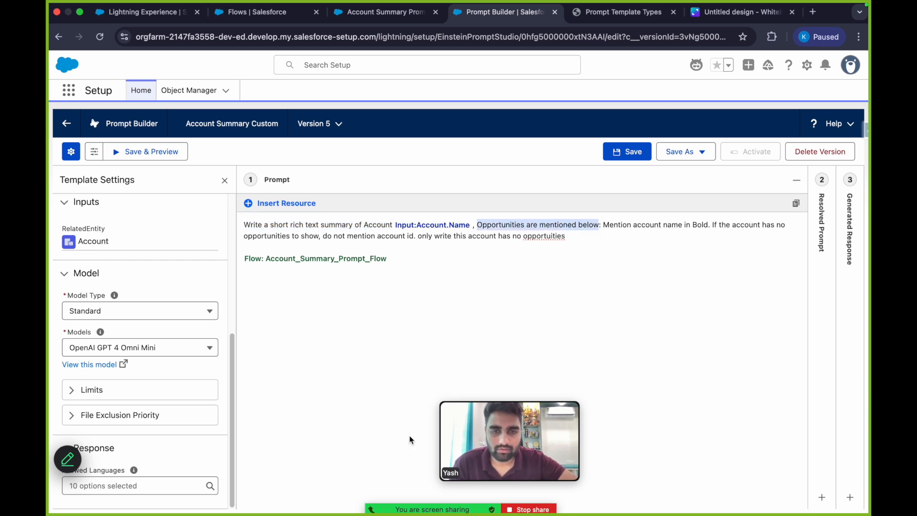
left_click(391, 260)
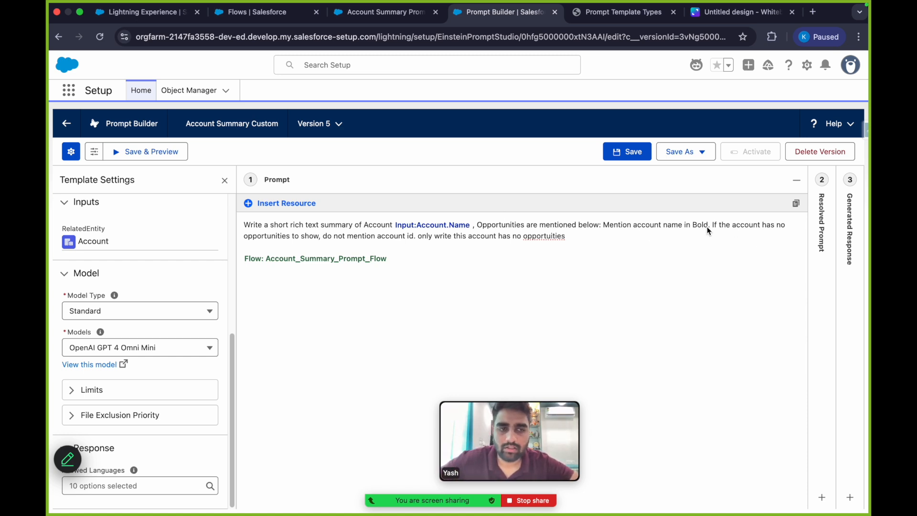
left_click_drag(711, 226, 776, 226)
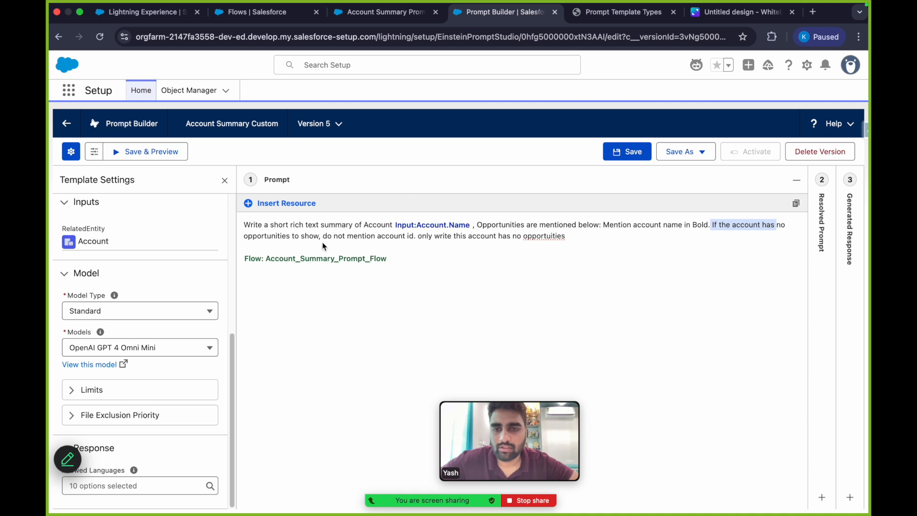
left_click_drag(328, 236, 447, 237)
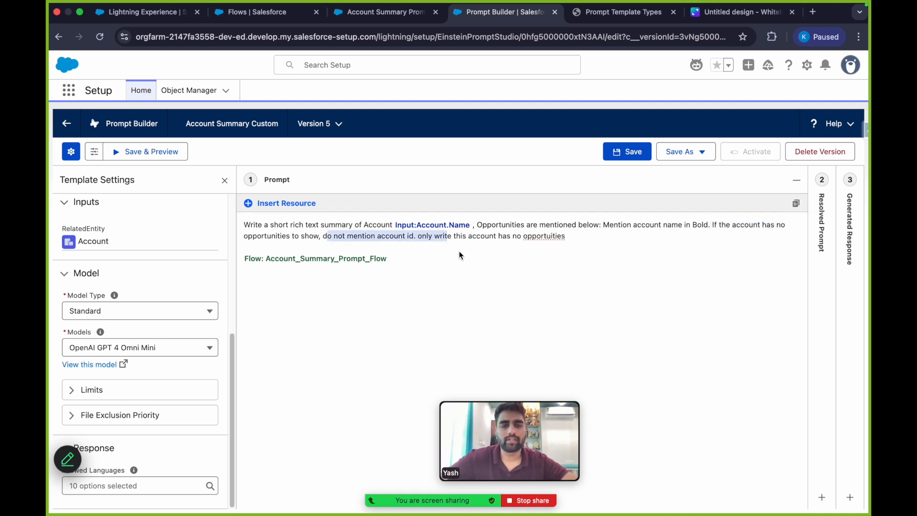
left_click(459, 250)
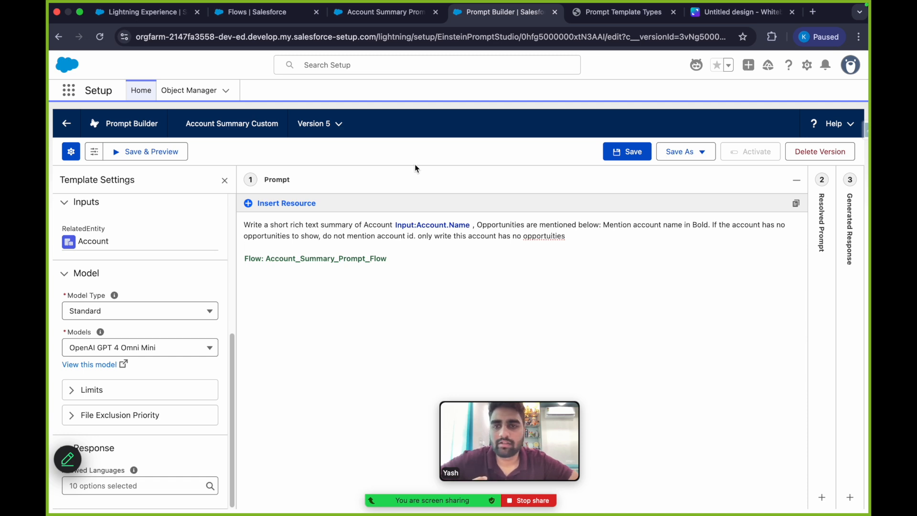
Save Version 5 of the Account Summary Custom template for preview and point out the required Related Record input.
left_click(152, 150)
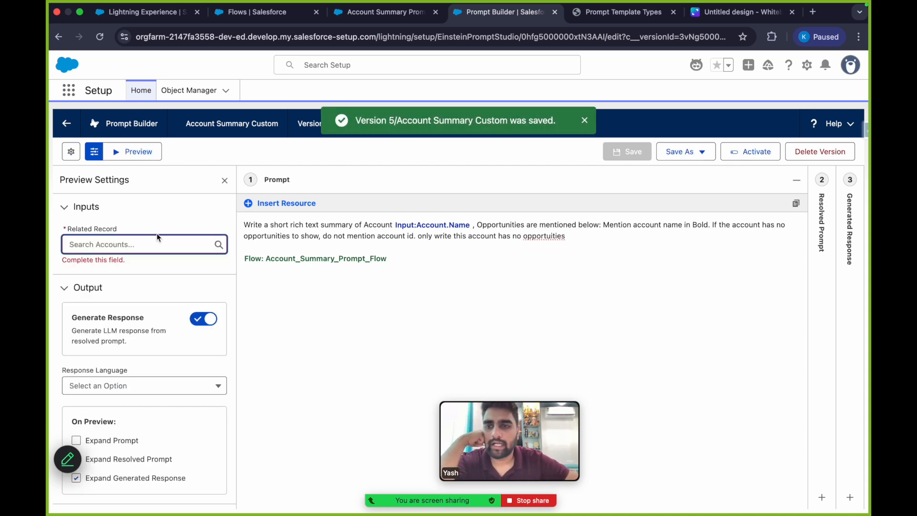
left_click(106, 245)
left_click_drag(67, 231, 138, 228)
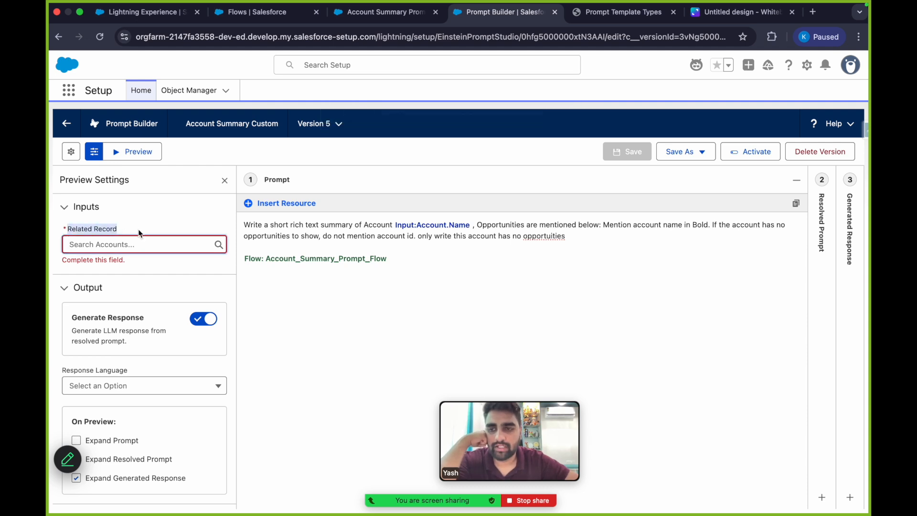
left_click(139, 229)
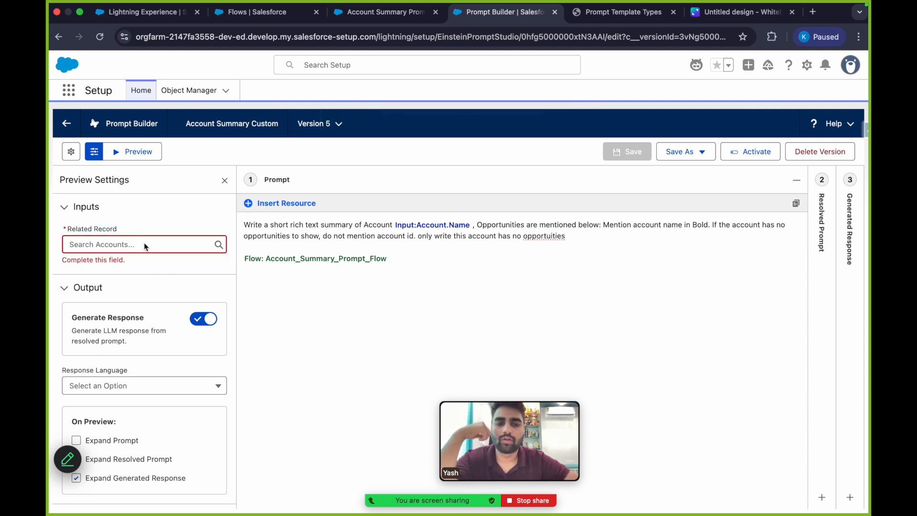
left_click(144, 246)
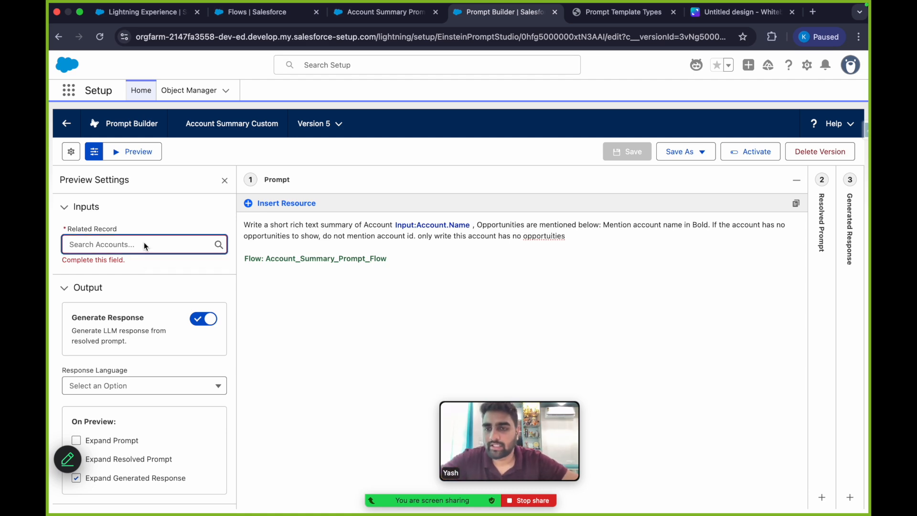
Open Burlington Textiles Corp of America from the Sales app's accounts, check its related contacts and opportunities, and return to the All Accounts list.
left_click(164, 13)
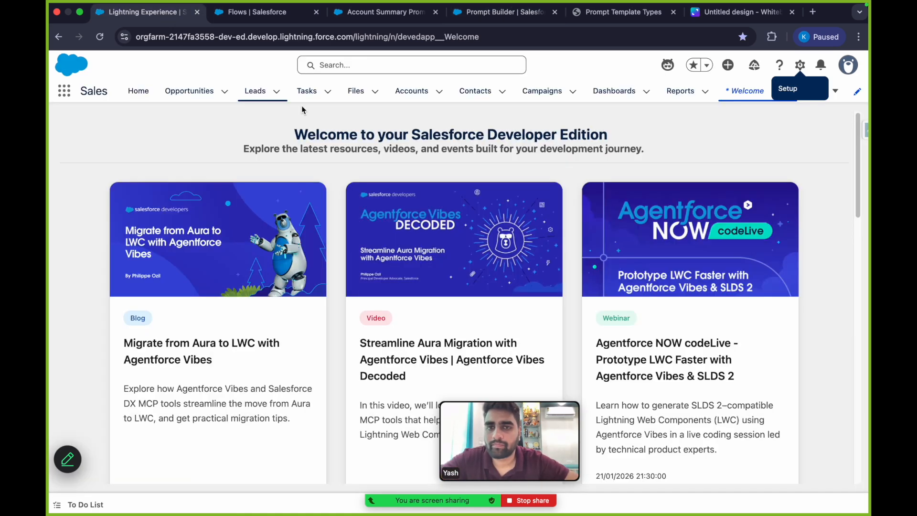
left_click(395, 91)
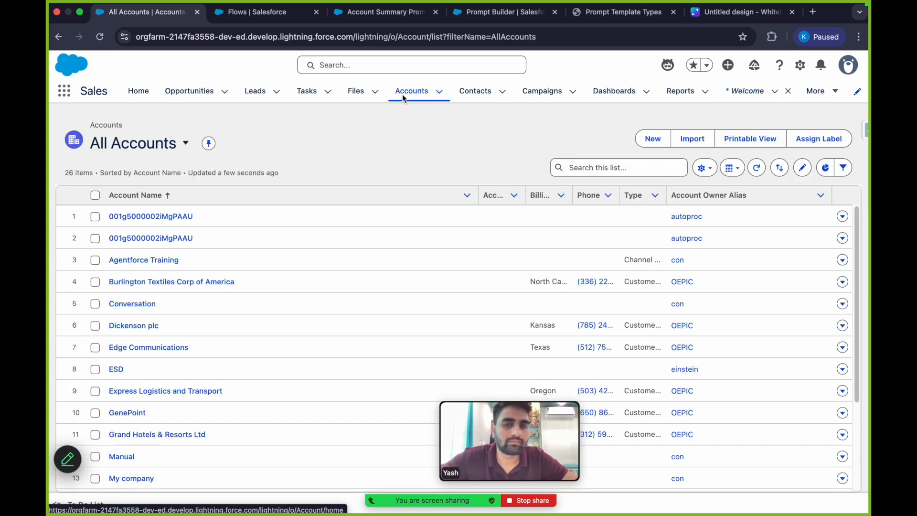
left_click(171, 281)
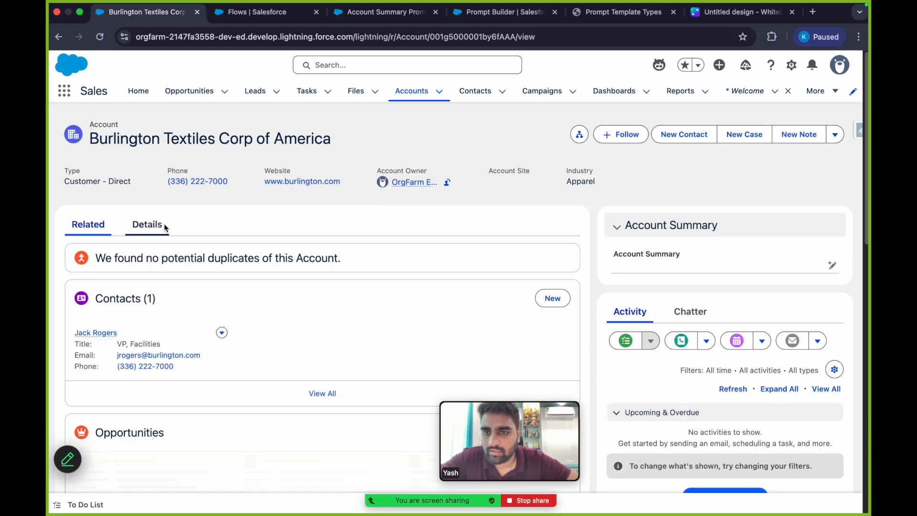
scroll(177, 330, "down", 3)
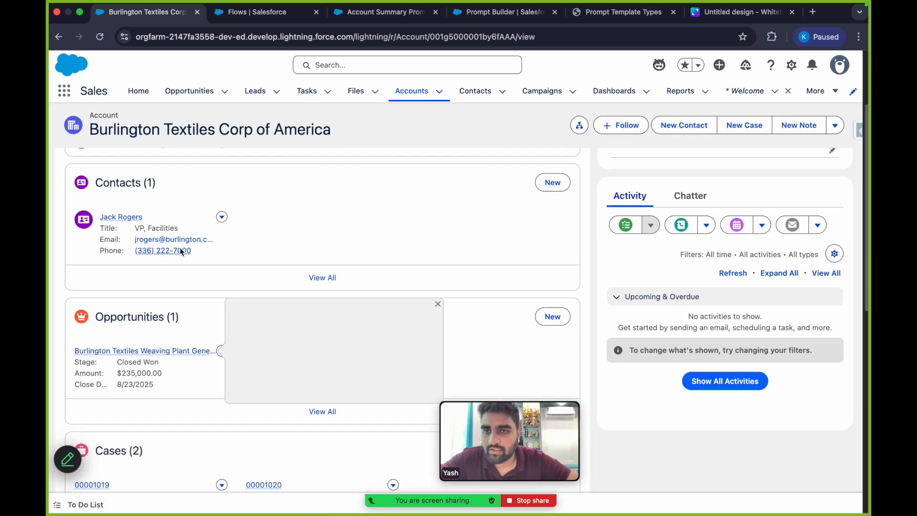
scroll(183, 256, "up", 5)
left_click(59, 37)
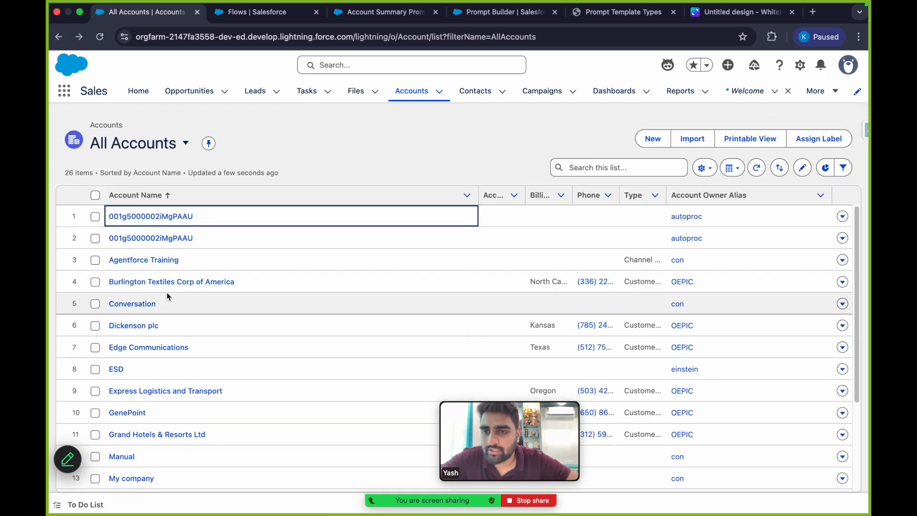
Open the Agentforce Training account and check its related contacts and opportunities.
left_click(154, 259)
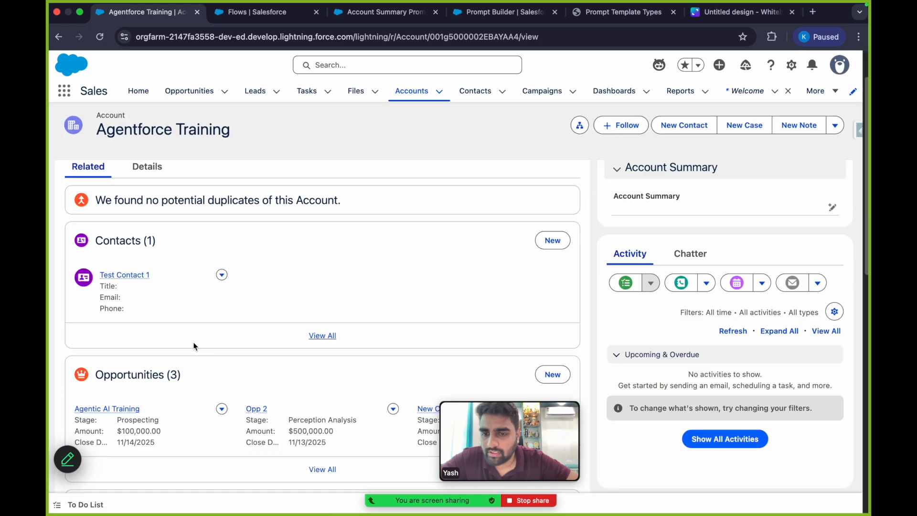
scroll(200, 335, "down", 2)
scroll(223, 298, "up", 5)
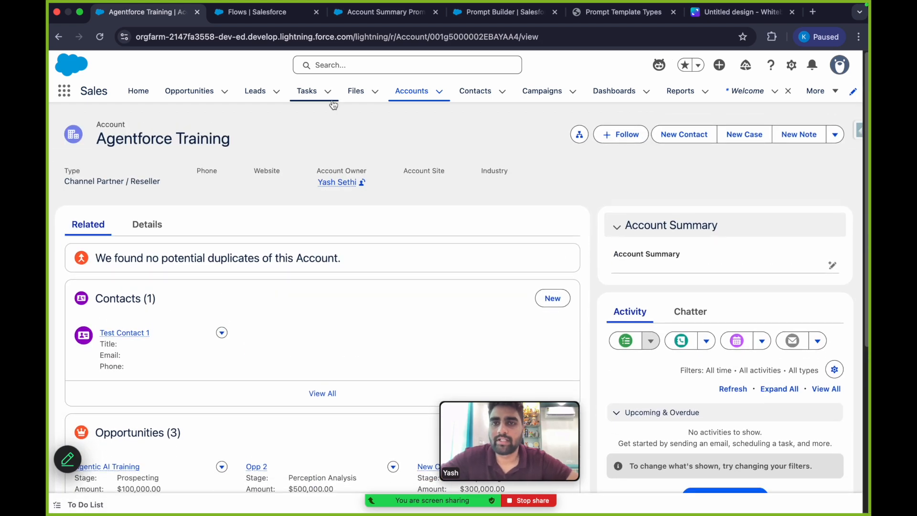
Return to the Account Summary Custom template and set the preview's Related Record to the Agentforce Training account.
left_click_drag(98, 143, 261, 146)
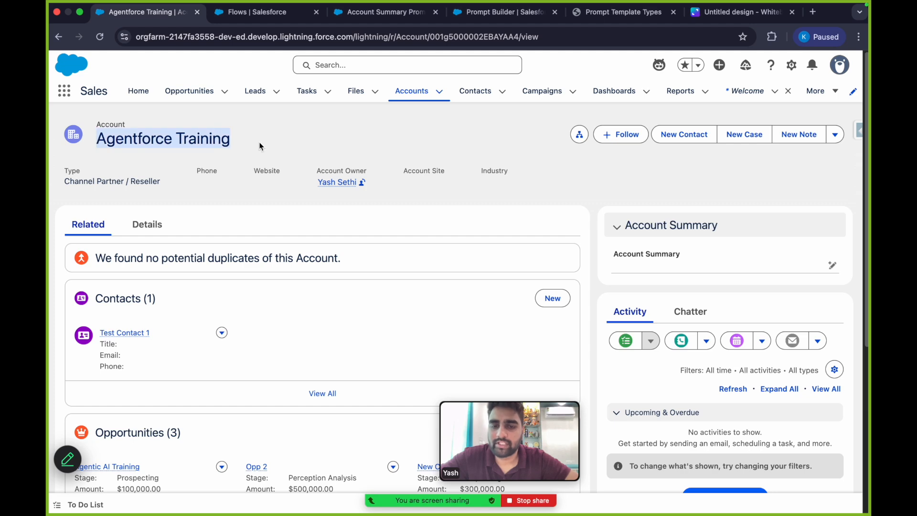
left_click(388, 12)
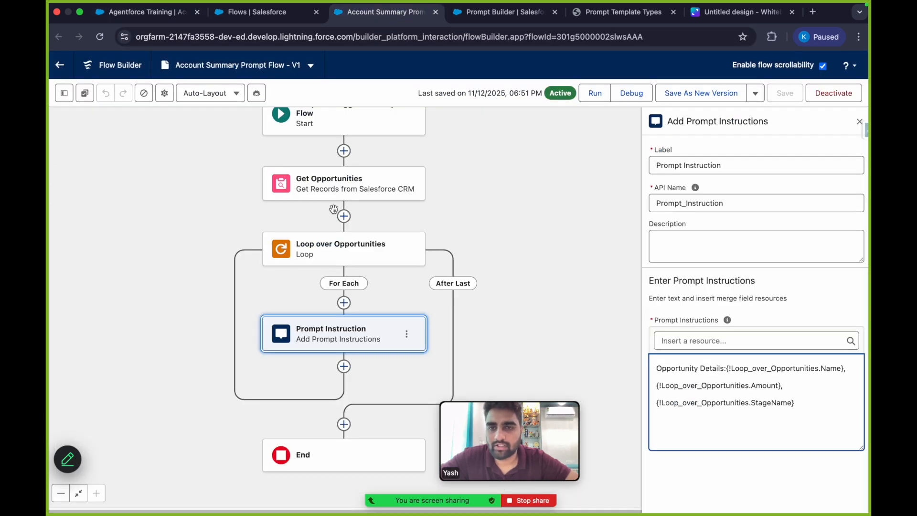
left_click(486, 11)
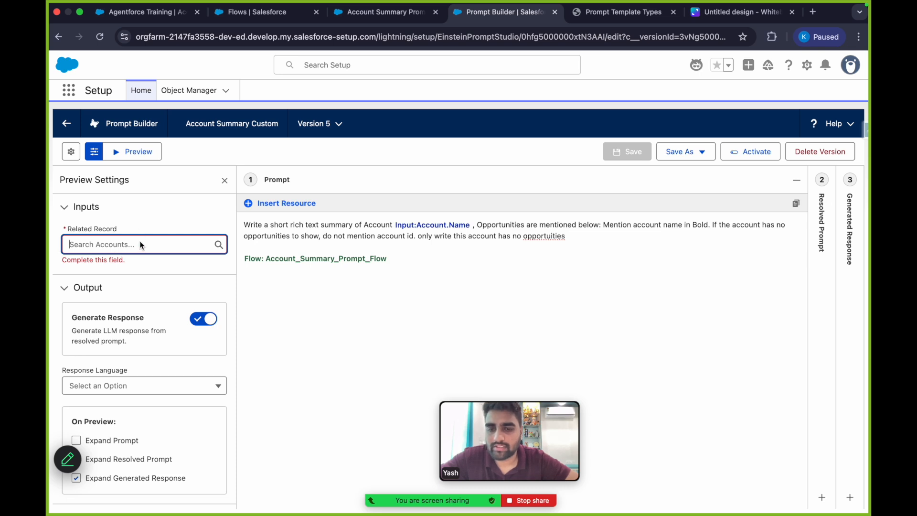
type("agentf")
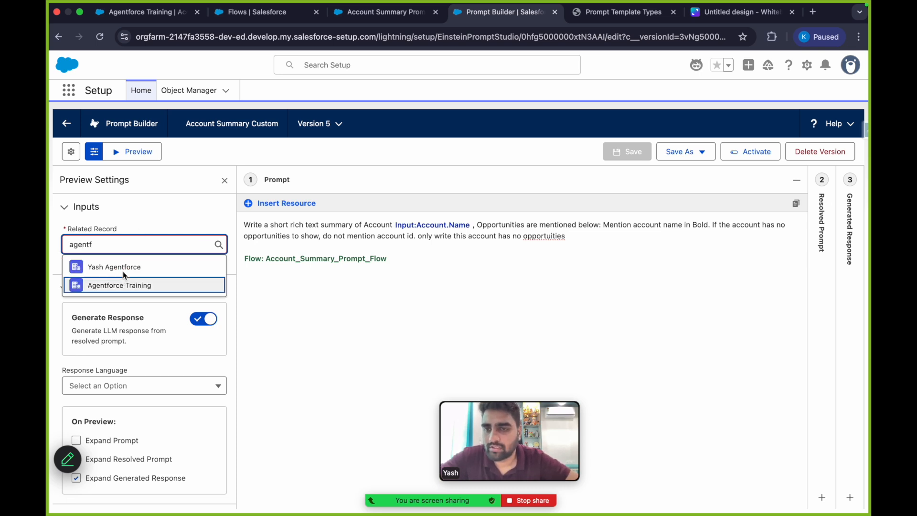
left_click(139, 284)
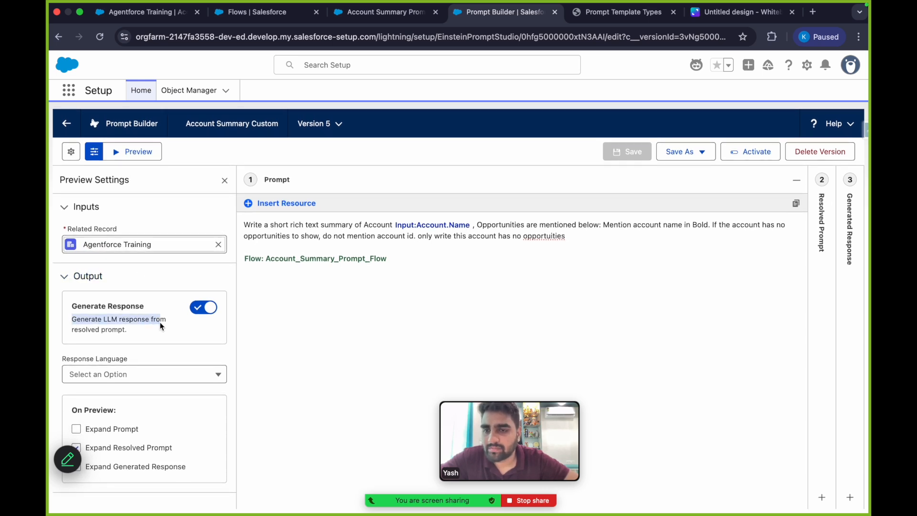
Point out the Generate Response option, set the response language to English and run the template preview.
left_click_drag(160, 322, 132, 331)
left_click(133, 332)
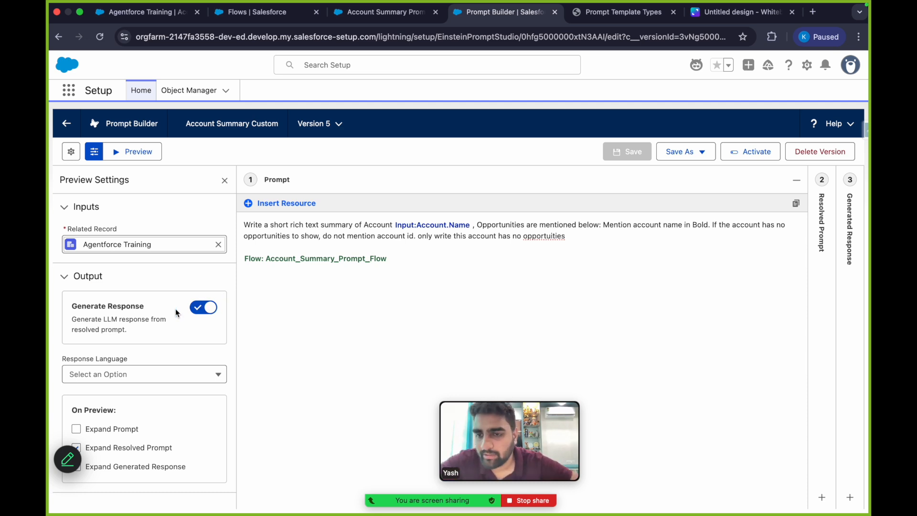
left_click(139, 374)
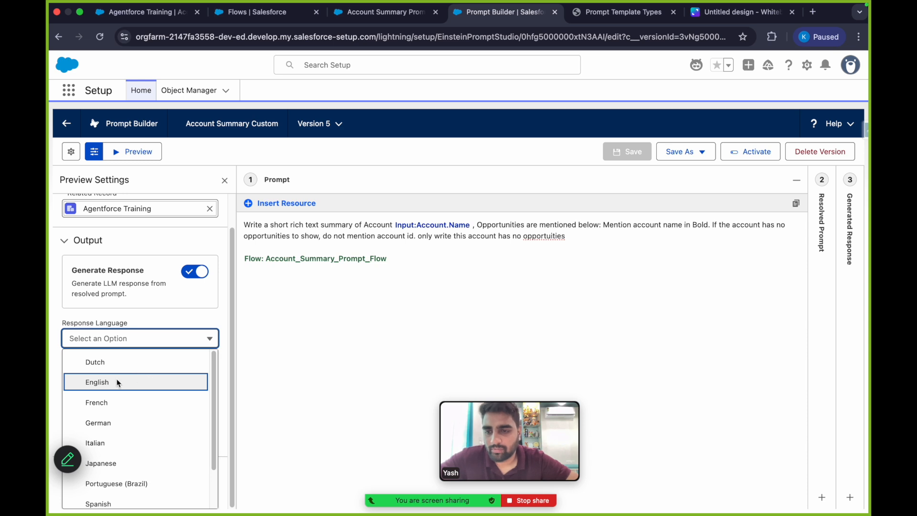
left_click(117, 381)
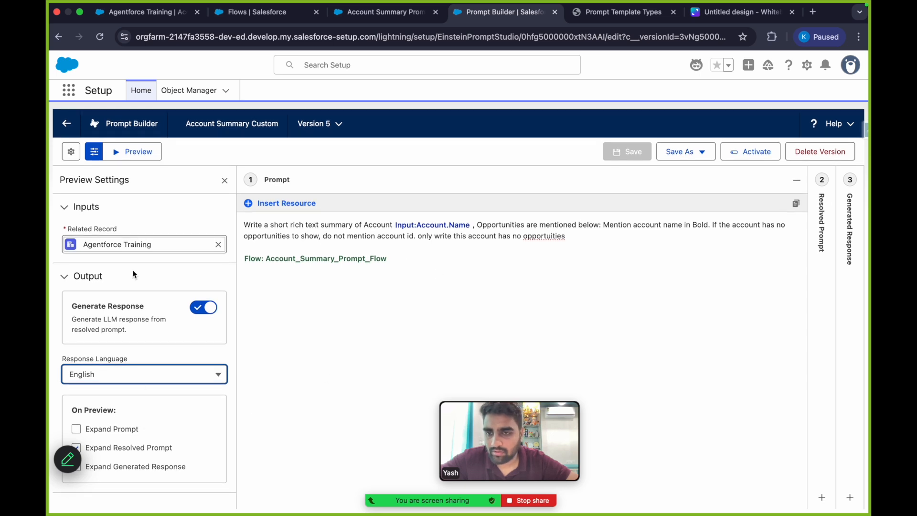
left_click(135, 156)
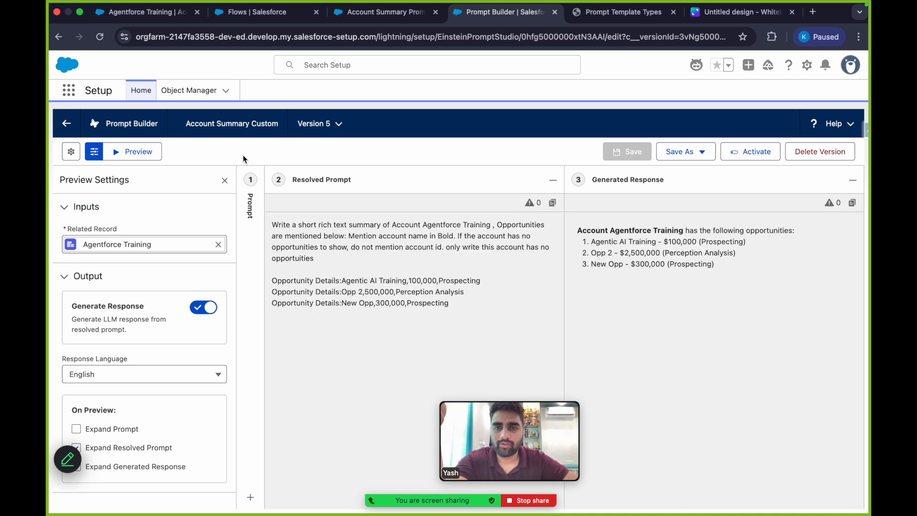
Expand the Prompt pane beside the preview results and highlight the original instructions and their counterpart in the resolved prompt.
left_click(252, 220)
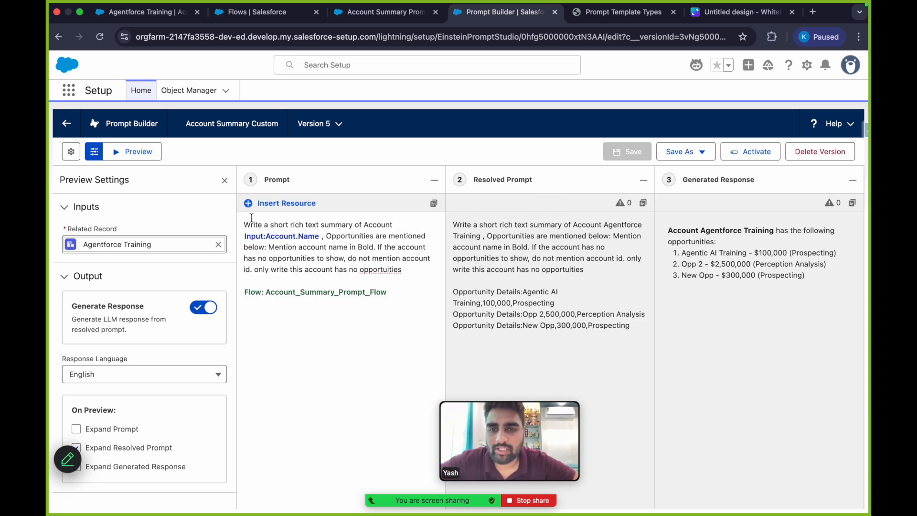
left_click(245, 225)
left_click_drag(246, 225, 412, 270)
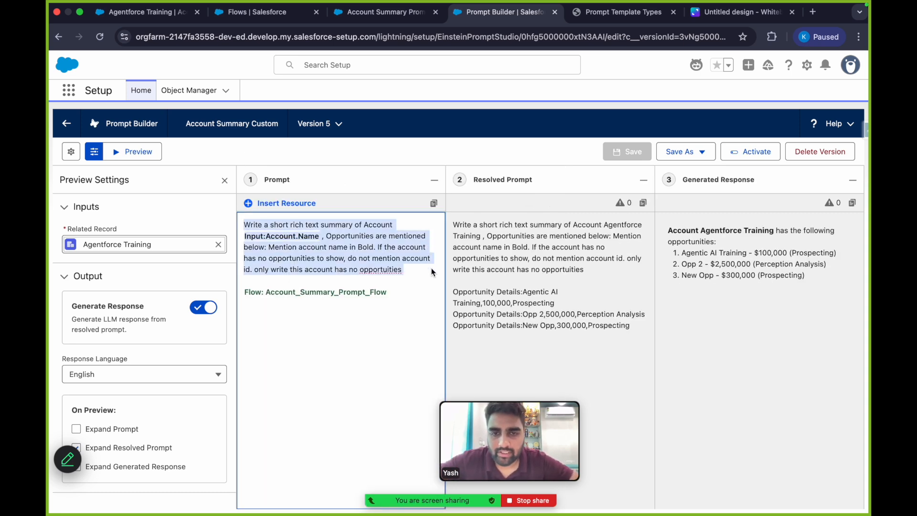
left_click(409, 274)
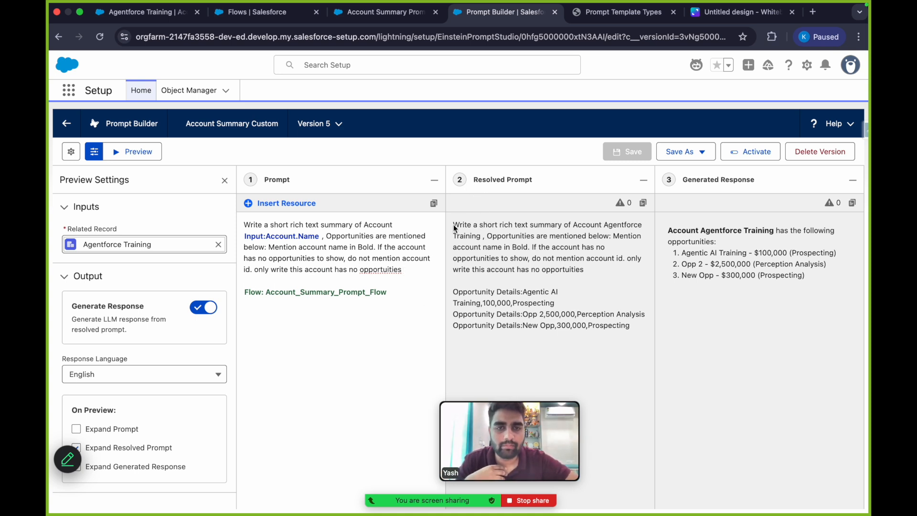
left_click_drag(454, 224, 573, 280)
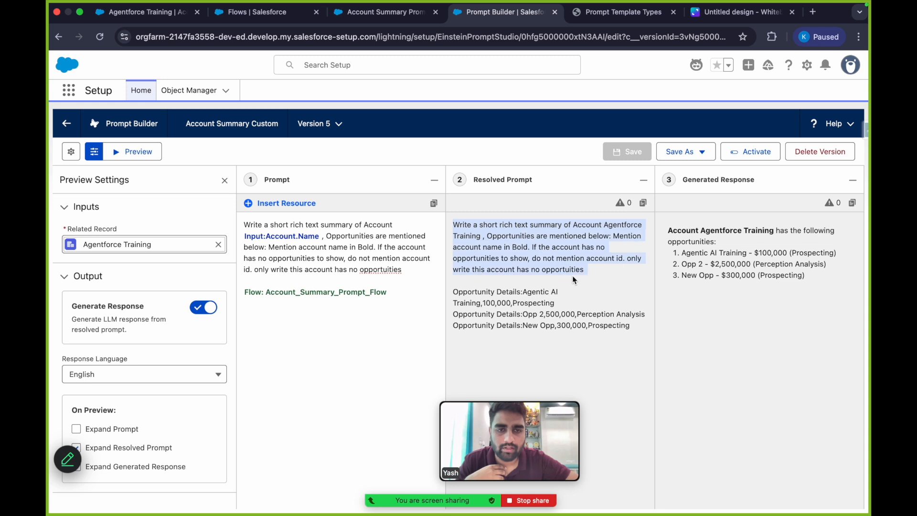
left_click(535, 245)
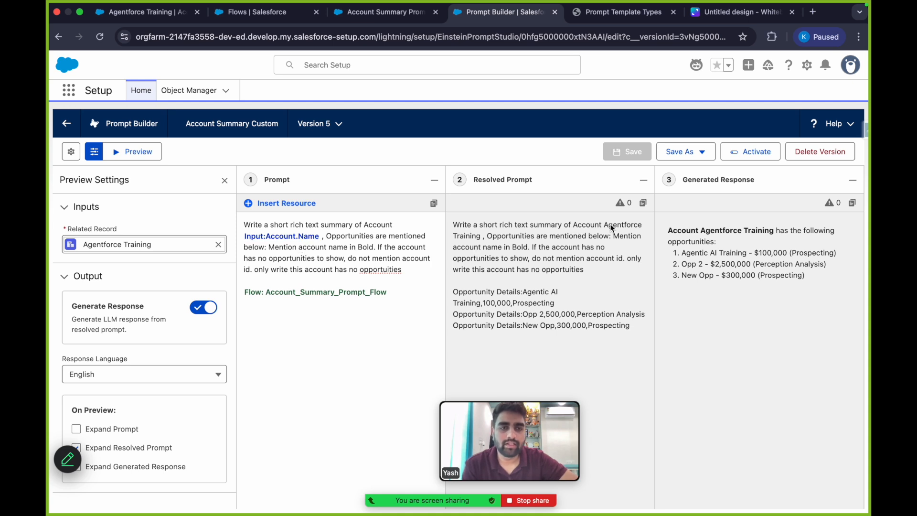
Highlight the resolved account name and opportunity details, and compare them with the Prompt Instruction element in Account Summary Prompt Flow.
left_click_drag(604, 225, 481, 236)
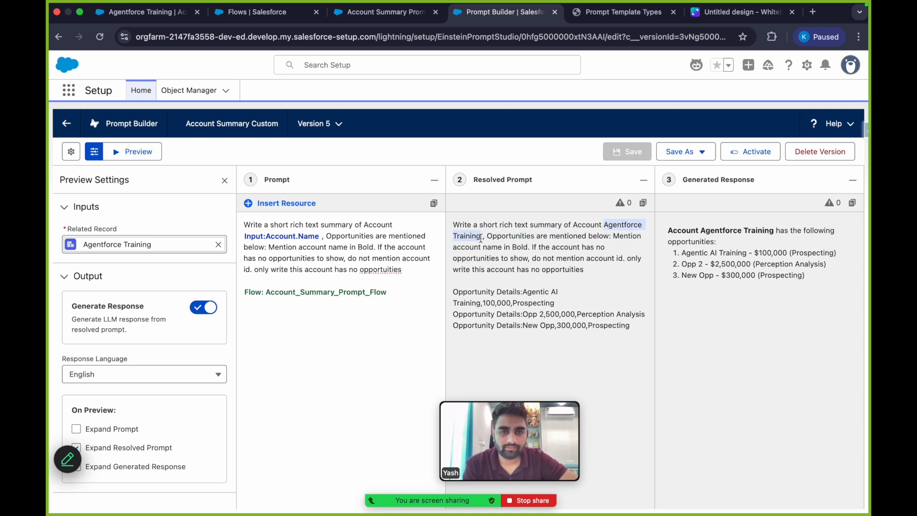
left_click(501, 245)
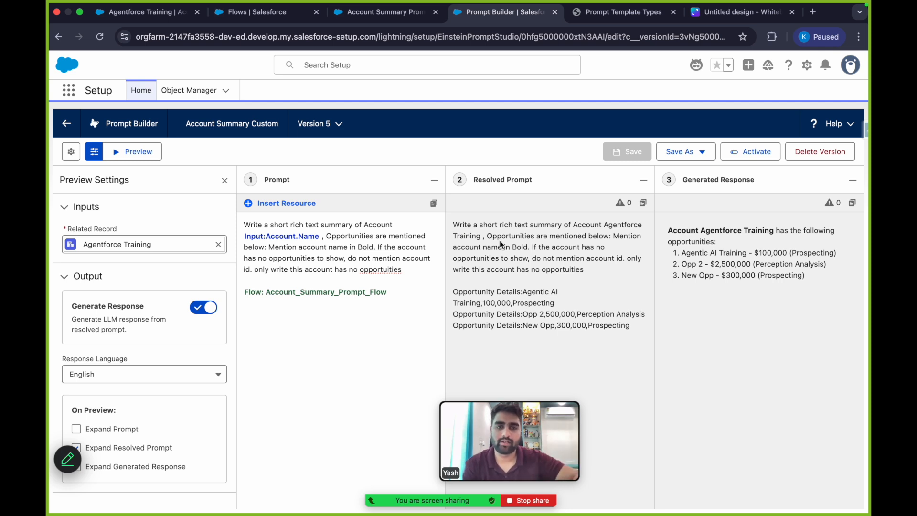
left_click_drag(491, 234, 585, 234)
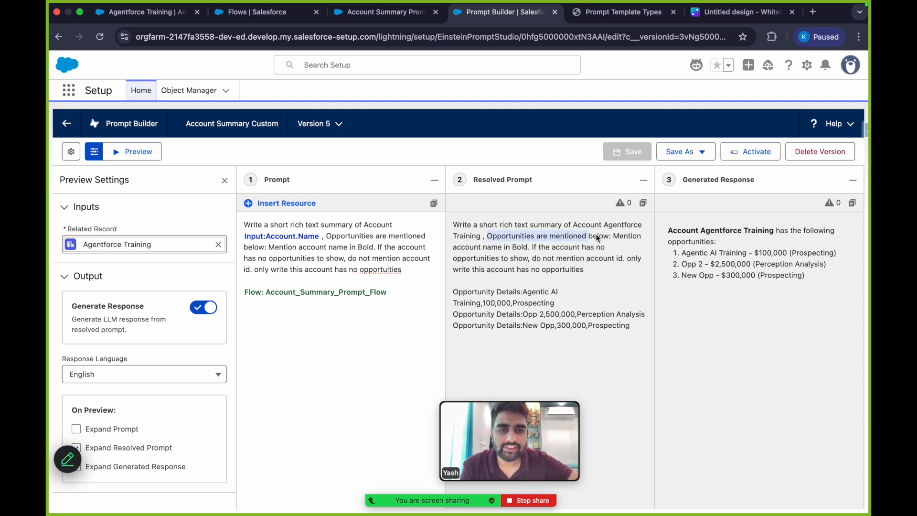
left_click_drag(452, 293, 638, 331)
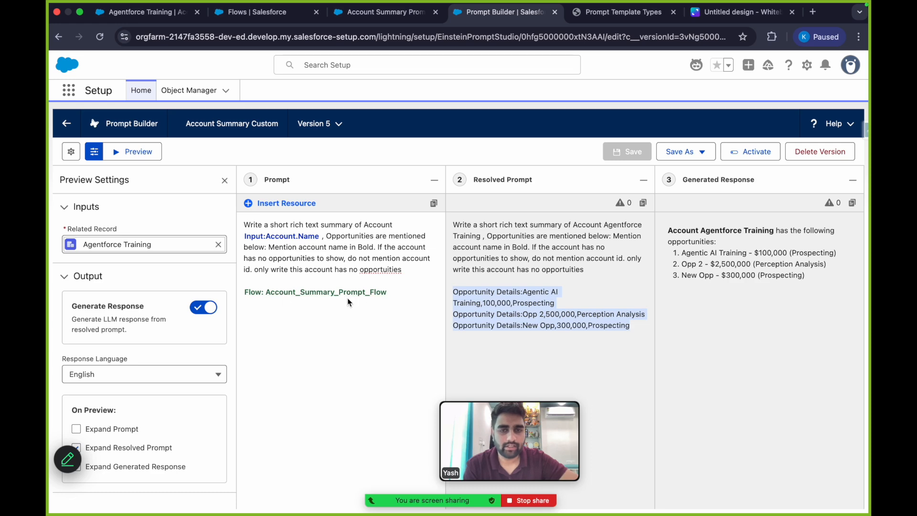
left_click(387, 15)
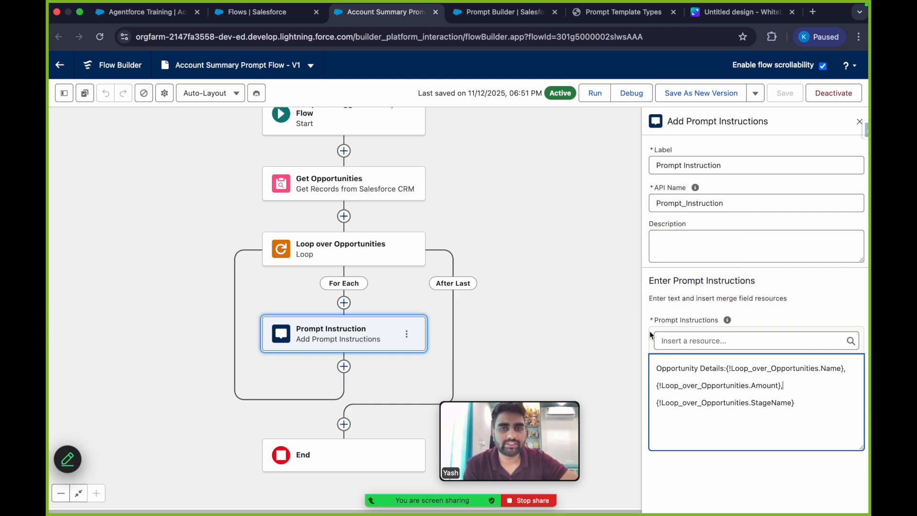
left_click(486, 29)
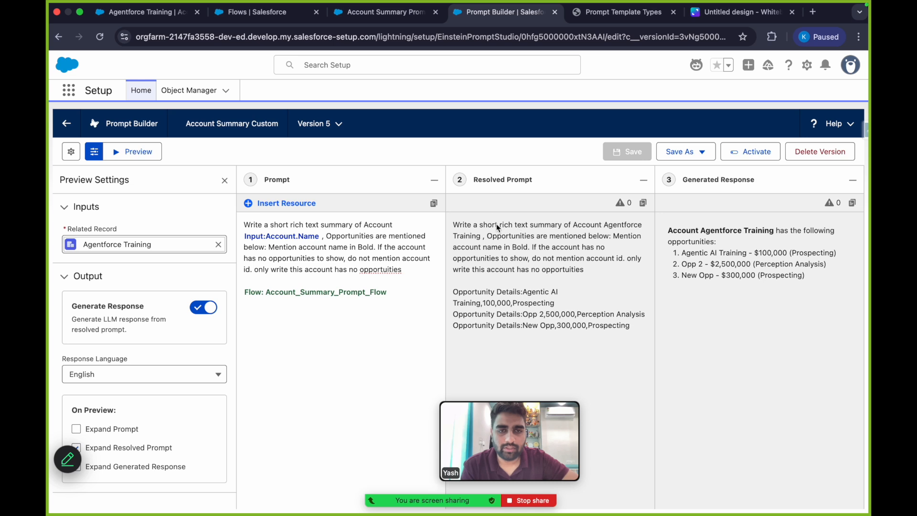
Highlight the full resolved prompt, then match its bold account name instruction with the account name in the generated response.
left_click_drag(454, 229, 631, 335)
left_click(456, 228)
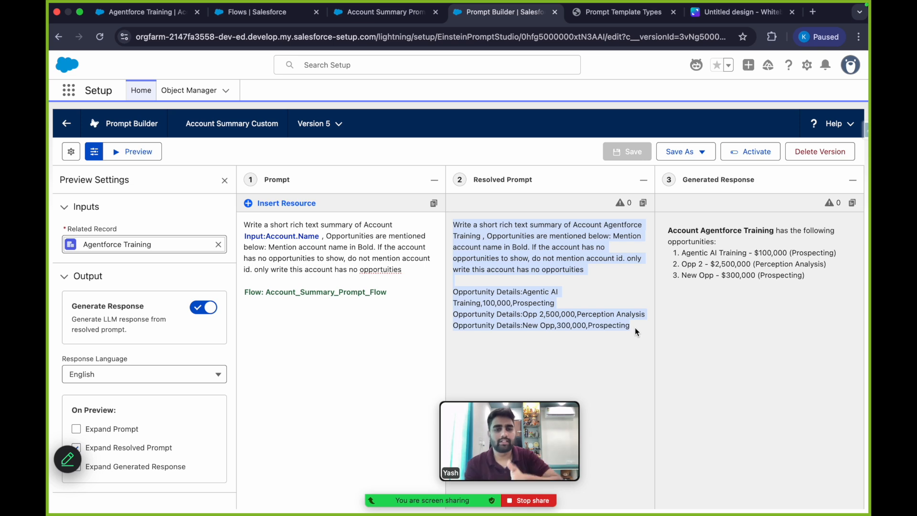
left_click(676, 238)
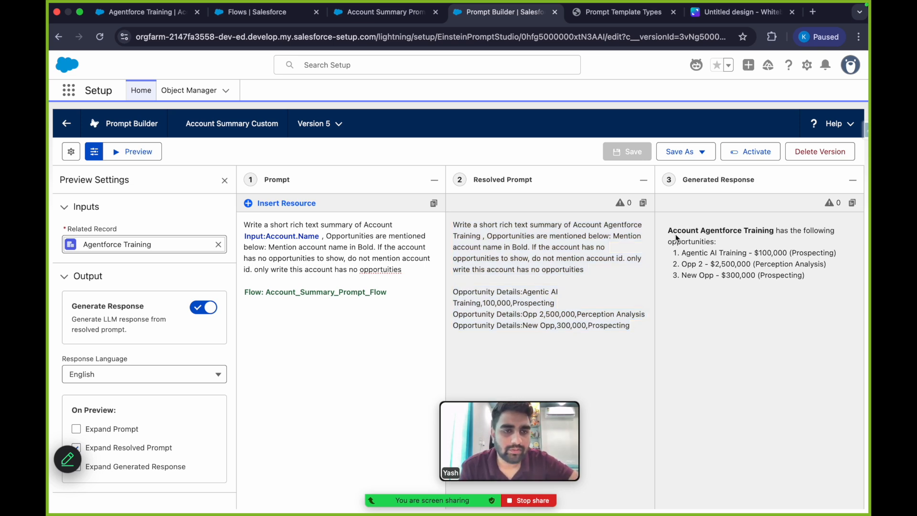
left_click_drag(671, 234, 739, 234)
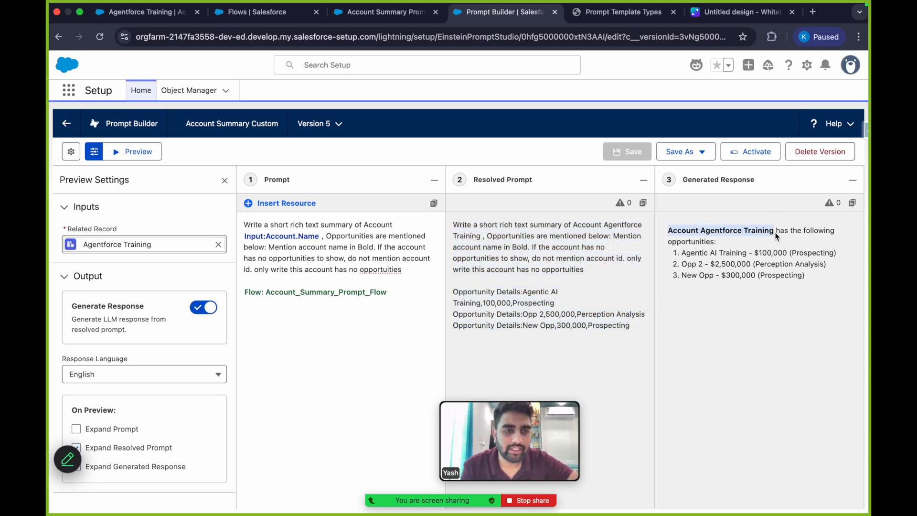
left_click(727, 232)
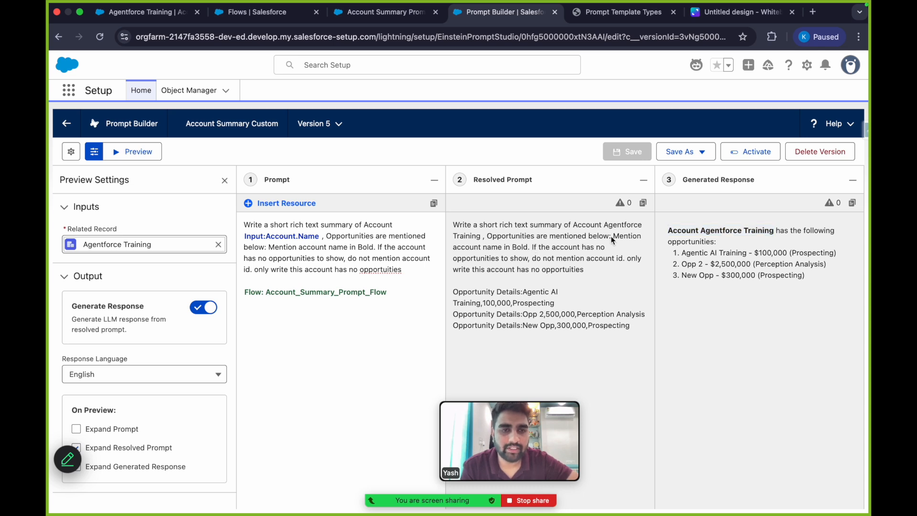
left_click_drag(454, 247, 528, 248)
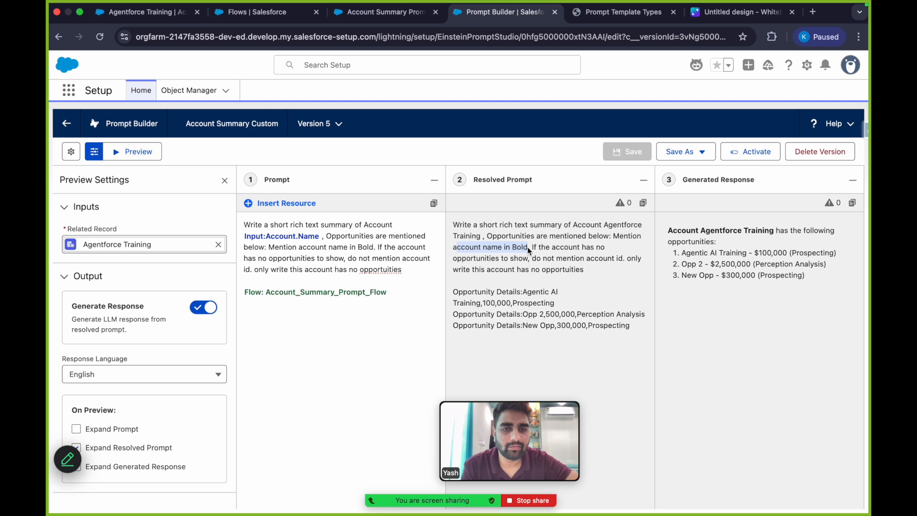
left_click(740, 242)
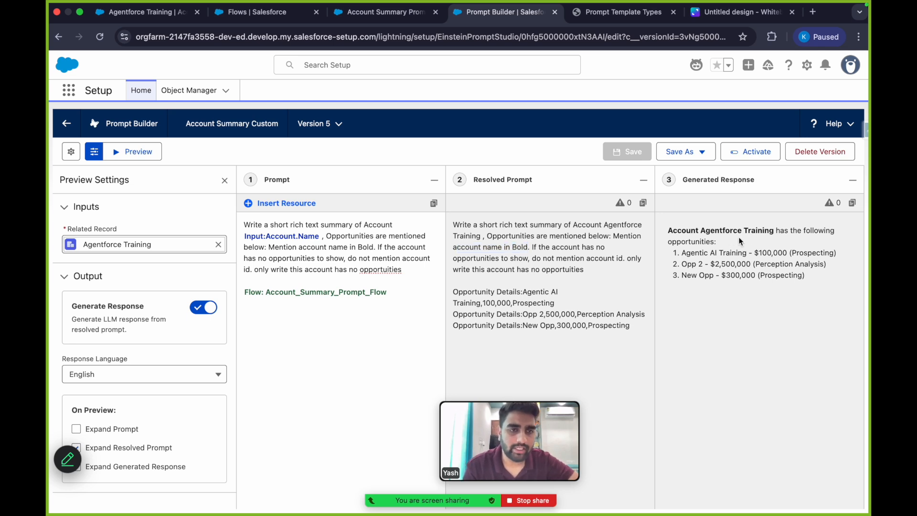
left_click_drag(692, 234, 770, 237)
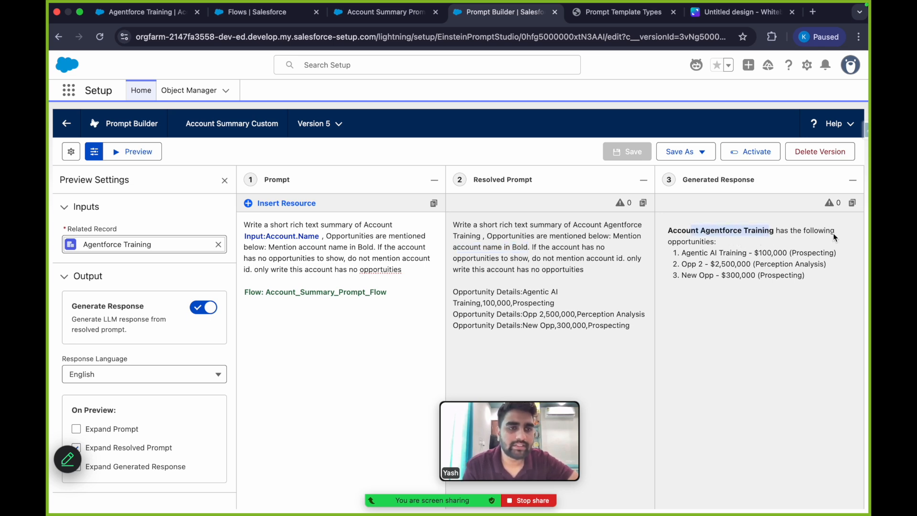
Highlight the listed opportunities and then the entire generated response for the Agentforce Training account.
left_click_drag(681, 253, 835, 253)
left_click(728, 270)
left_click_drag(729, 267, 809, 267)
left_click_drag(731, 275, 670, 230)
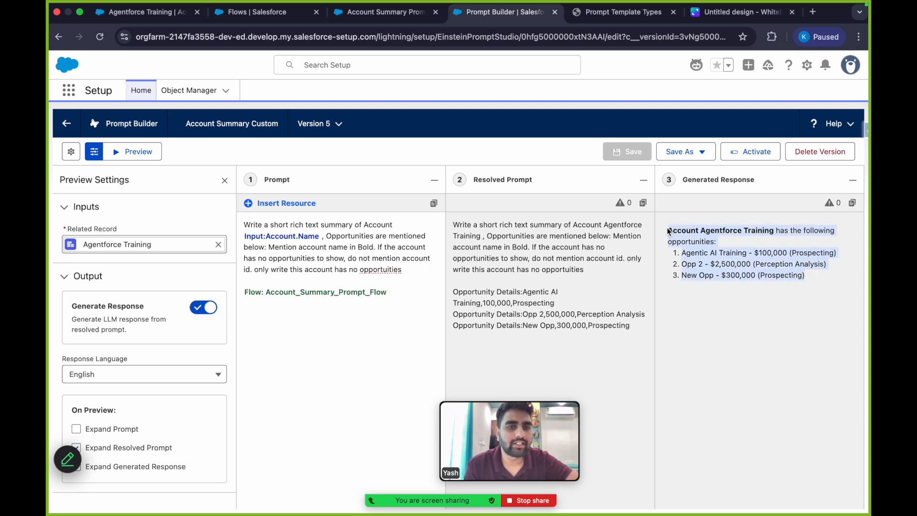
left_click(701, 231)
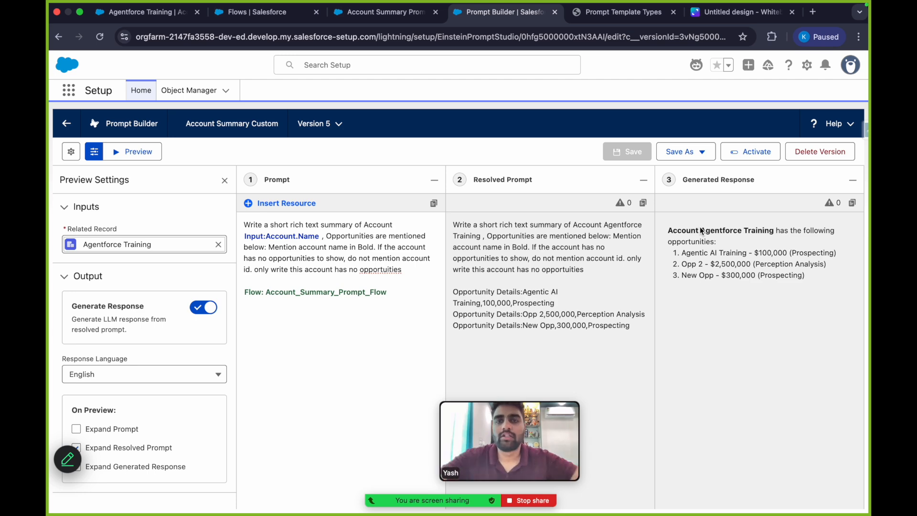
Go back to the Agentforce Training account record and view its detail fields.
left_click(147, 15)
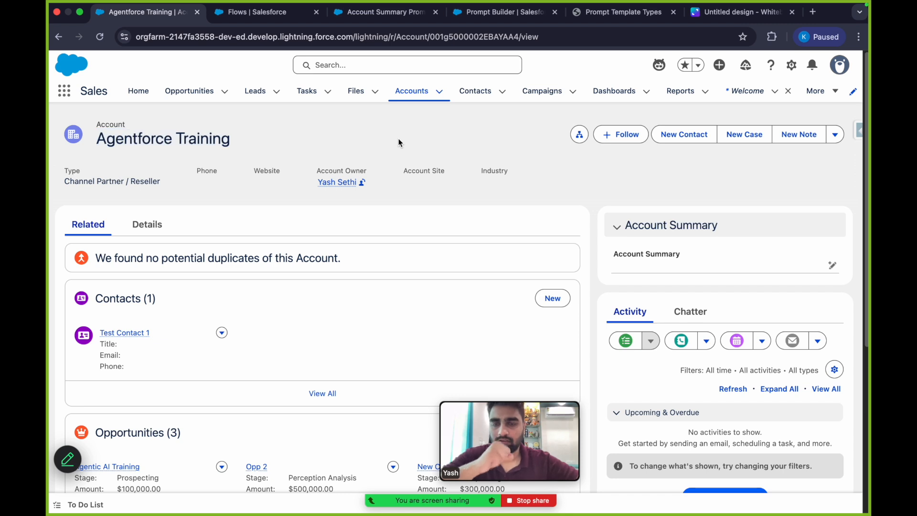
left_click(154, 233)
scroll(378, 145, "down", 1)
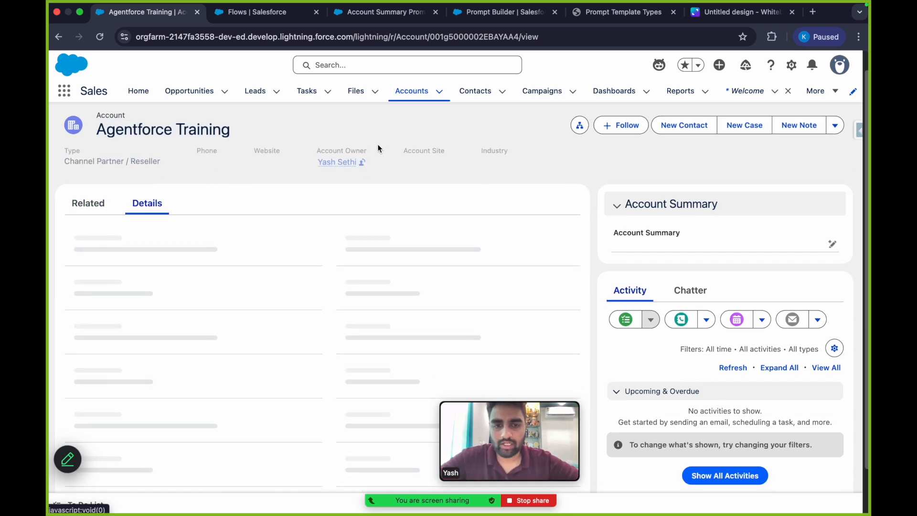
scroll(385, 233, "up", 1)
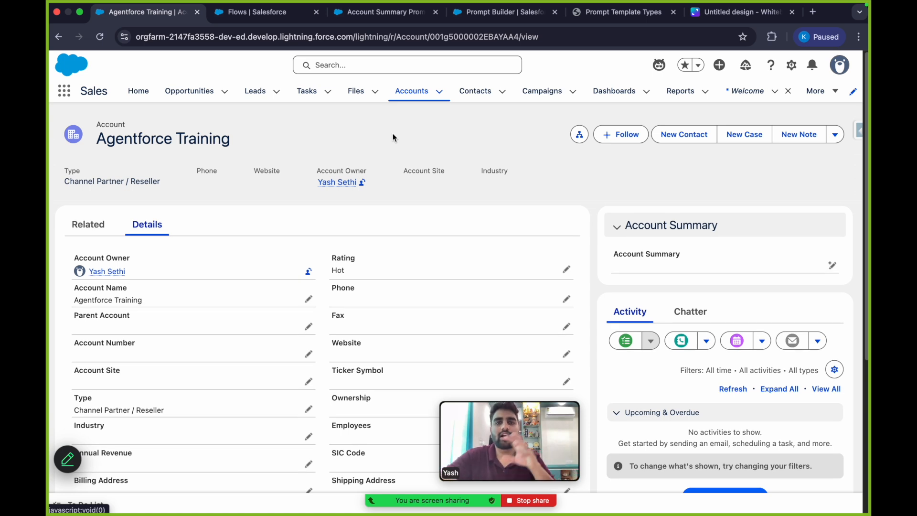
Revisit the Account Summary Prompt Flow, return to the Account Summary Custom template and close its preview settings.
left_click(390, 12)
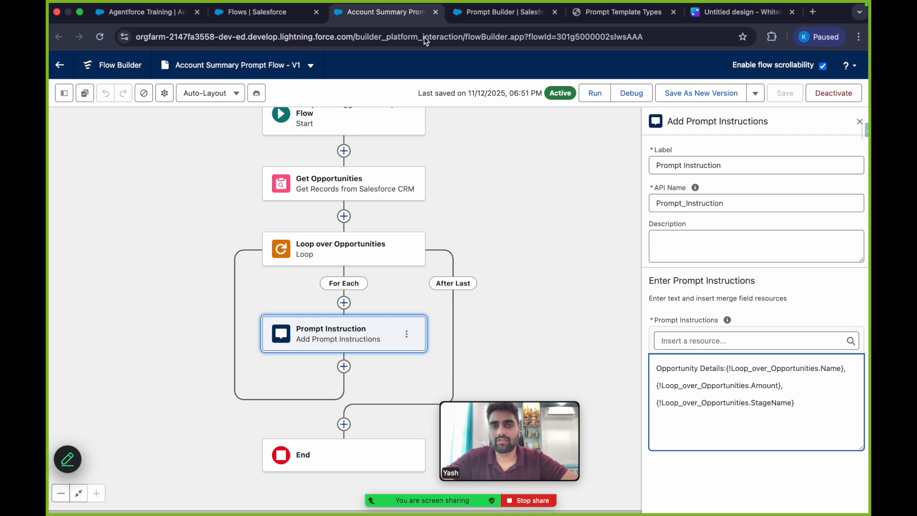
left_click(488, 12)
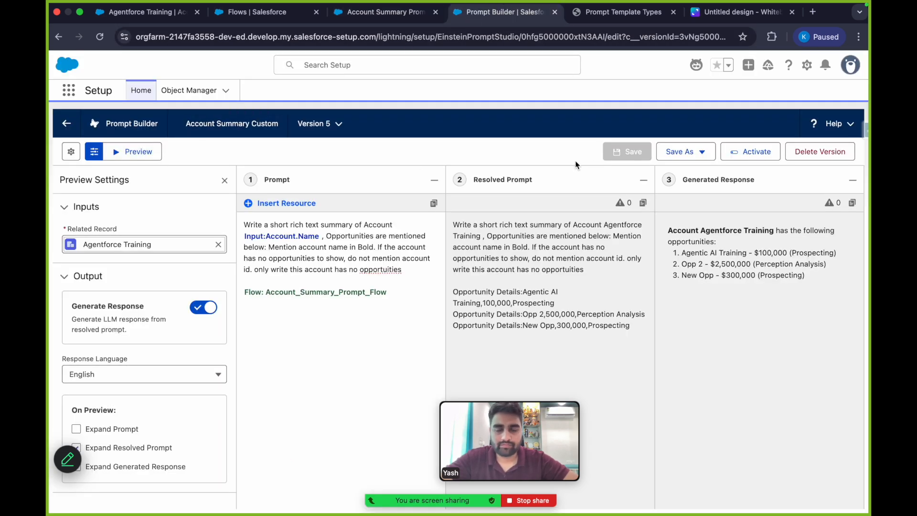
left_click(224, 181)
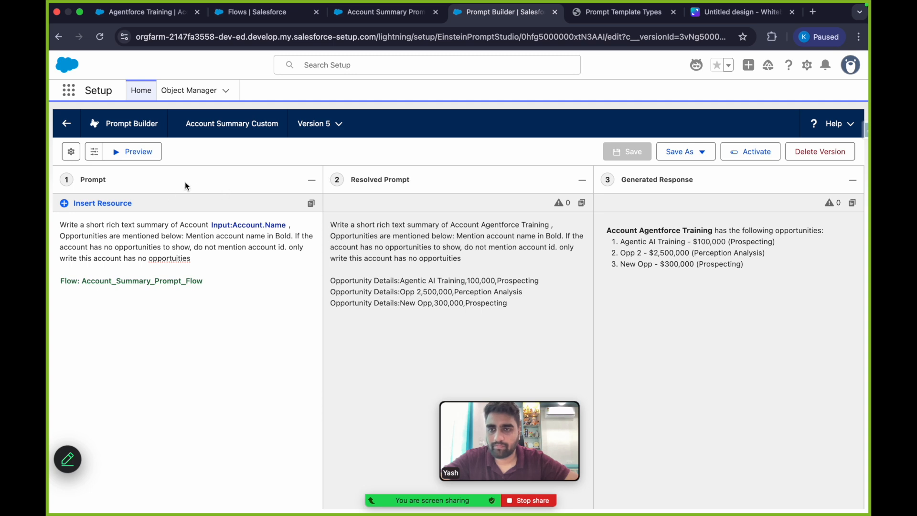
Show the Account Summary Custom template's overview settings and highlight Account Summary as its object field.
left_click(70, 151)
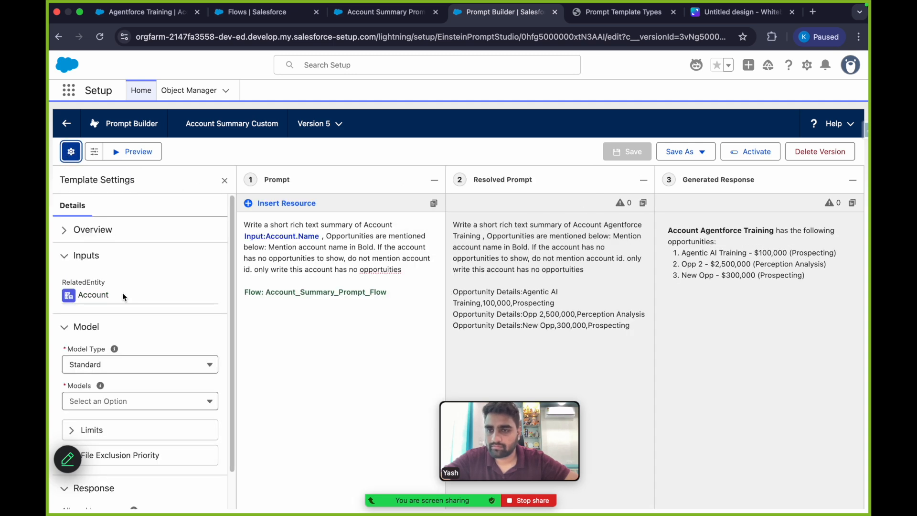
left_click(72, 230)
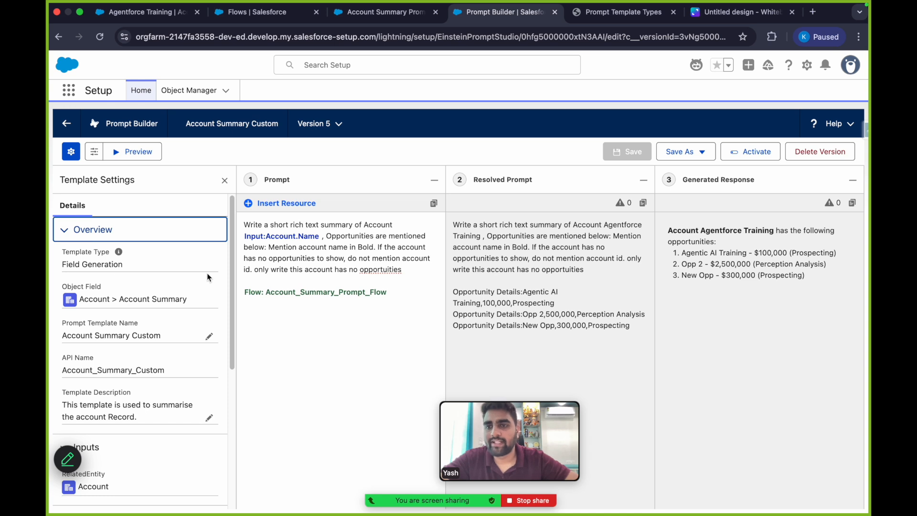
left_click_drag(120, 300, 191, 299)
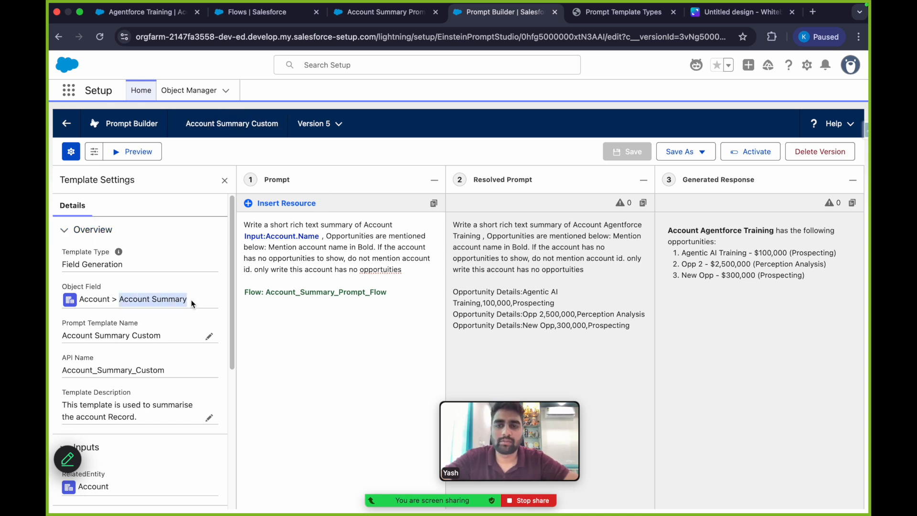
left_click(404, 161)
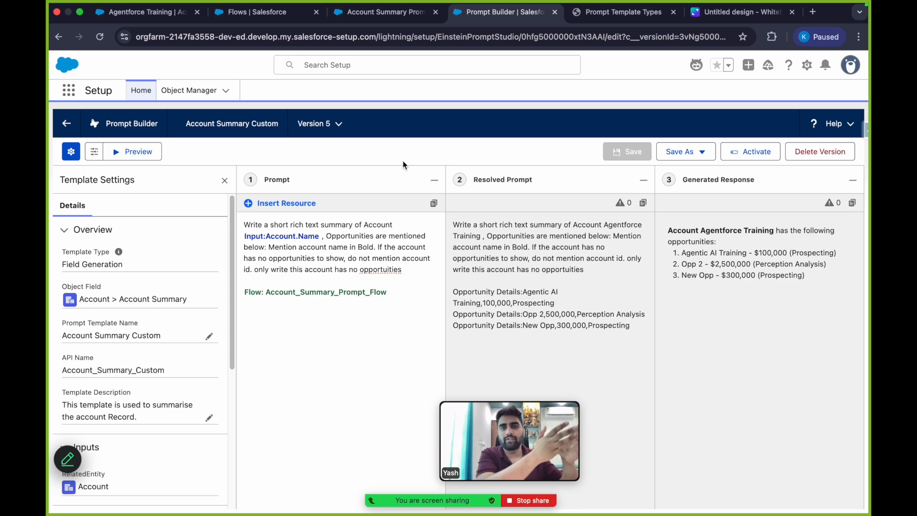
Return to the Agentforce Training account record, highlight the Account Summary field label and open that field for editing.
left_click(162, 24)
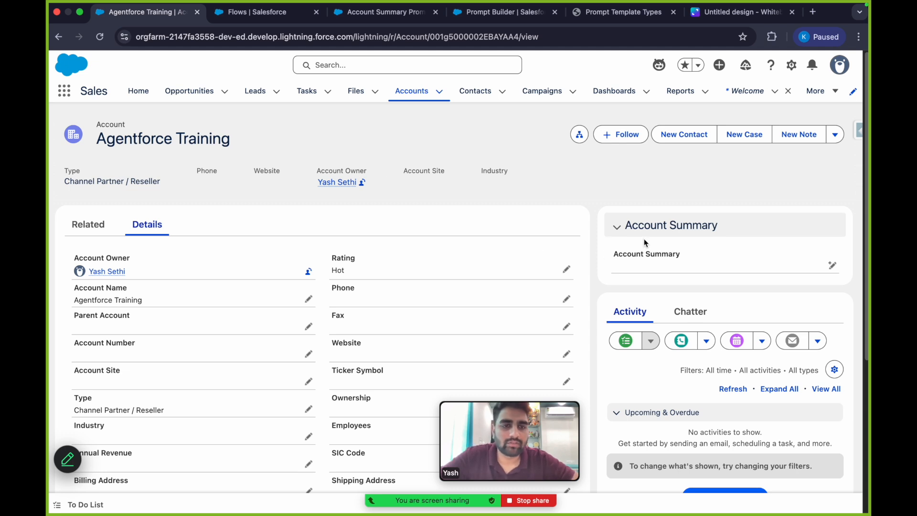
scroll(640, 221, "down", 1)
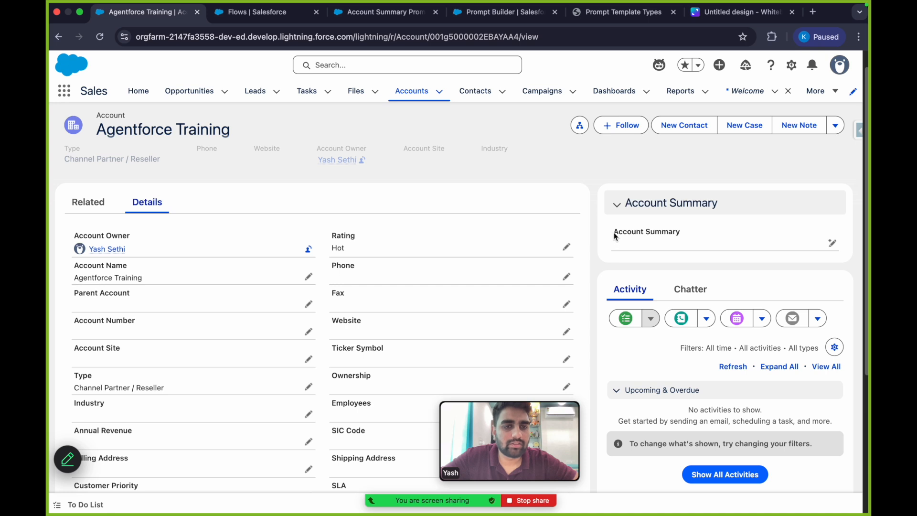
left_click_drag(615, 233, 681, 232)
left_click(628, 151)
scroll(628, 151, "down", 1)
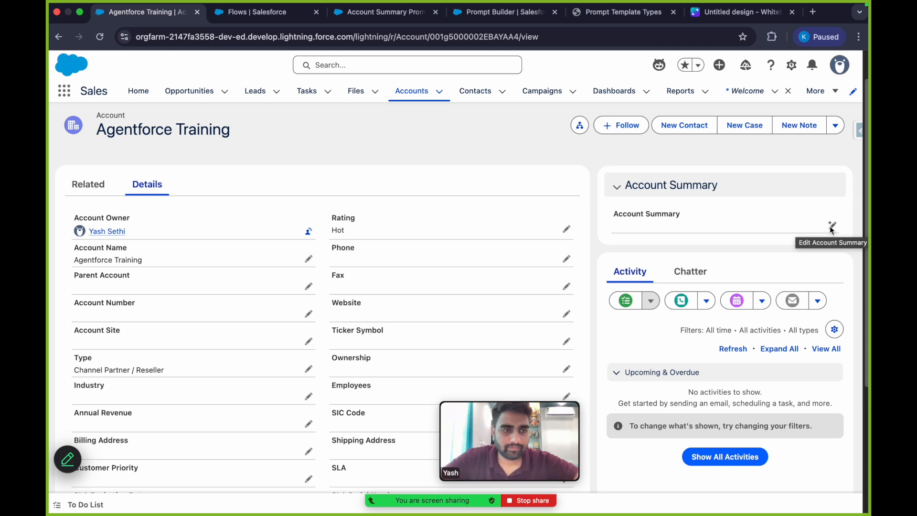
left_click(831, 226)
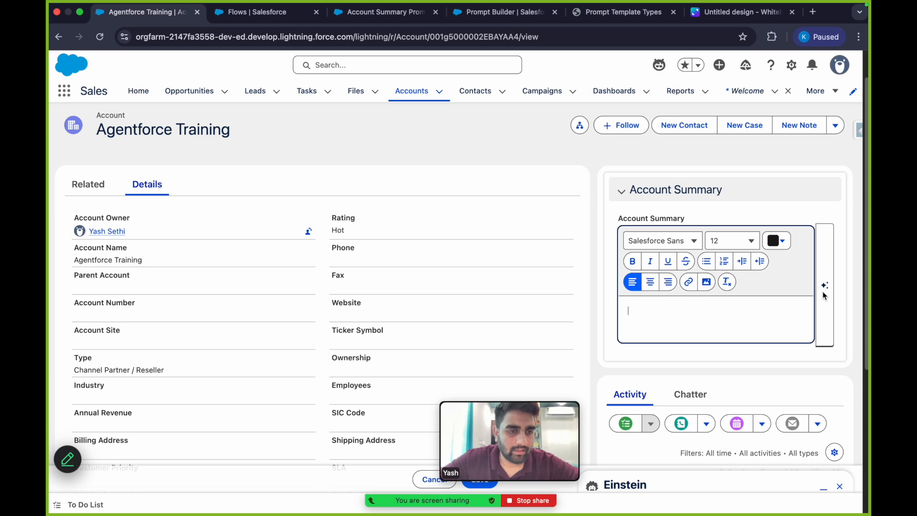
Go back to the Account Summary Custom template and highlight its resolved prompt and generated response.
left_click(504, 12)
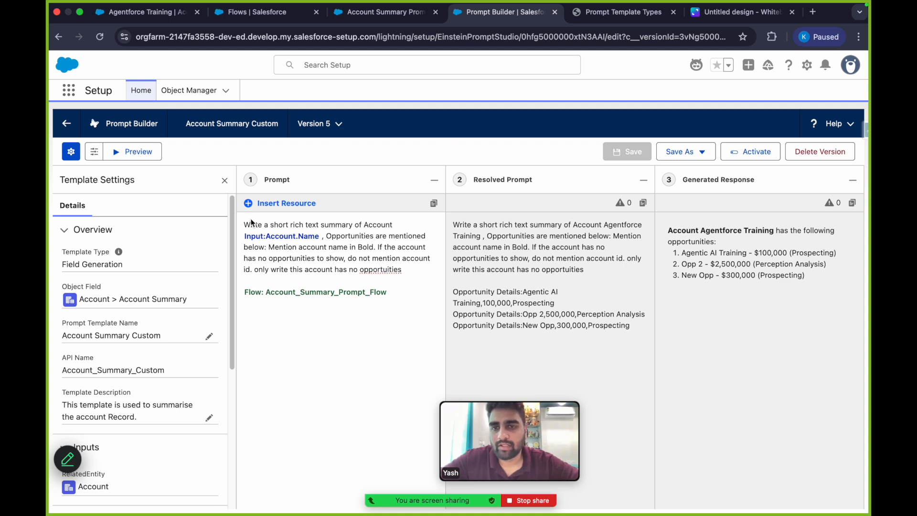
left_click_drag(453, 224, 614, 332)
left_click_drag(667, 230, 818, 296)
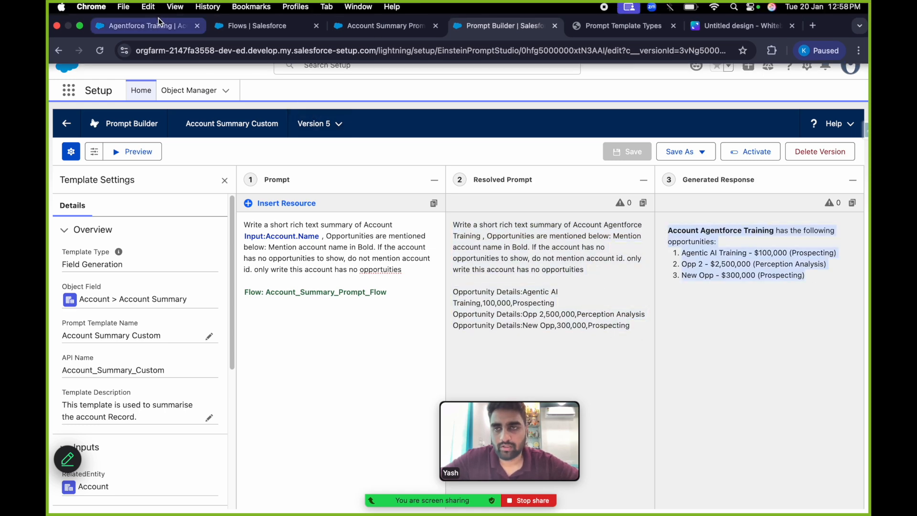
On the Agentforce Training record, generate an Account Summary draft with Einstein and highlight its account name, opportunities and full text.
left_click(161, 24)
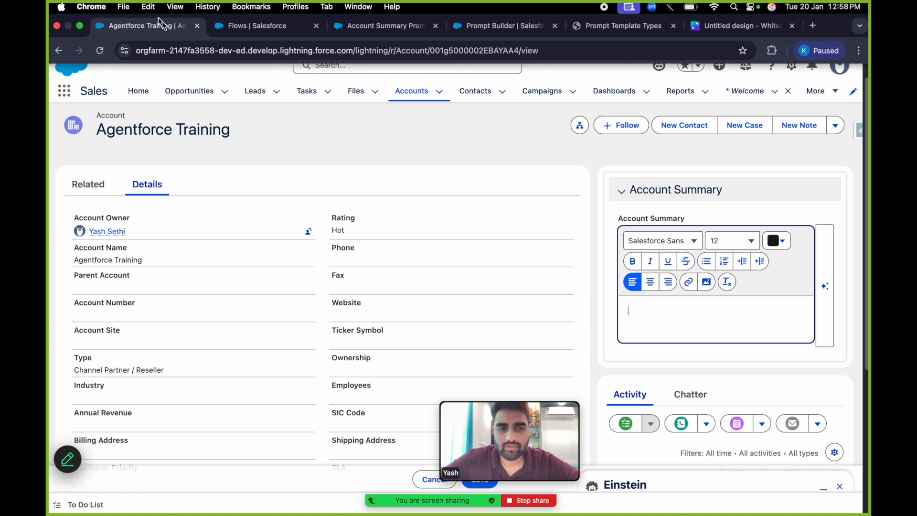
left_click(825, 285)
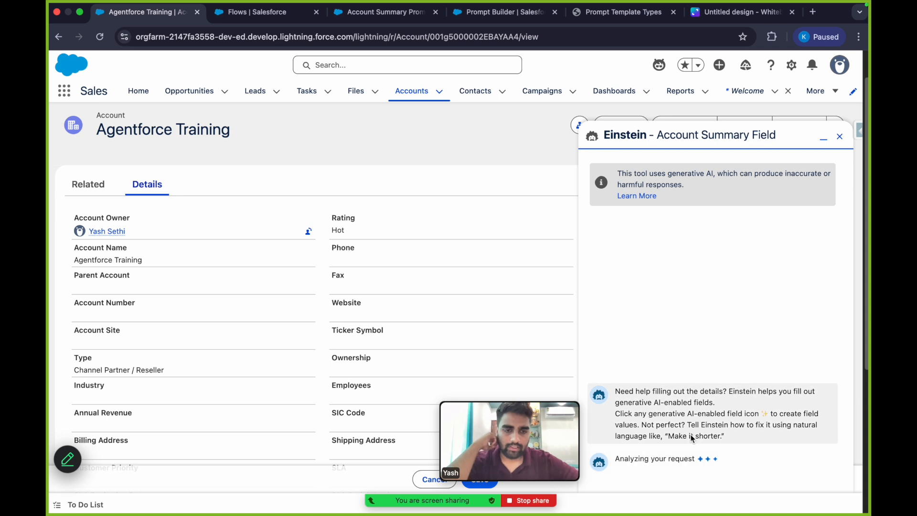
left_click_drag(626, 296, 729, 297)
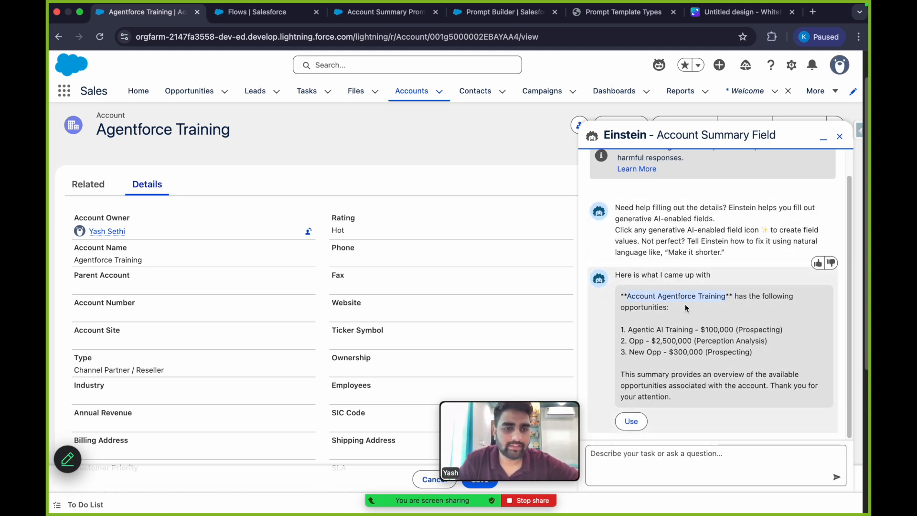
left_click_drag(627, 330, 764, 361)
left_click(765, 358)
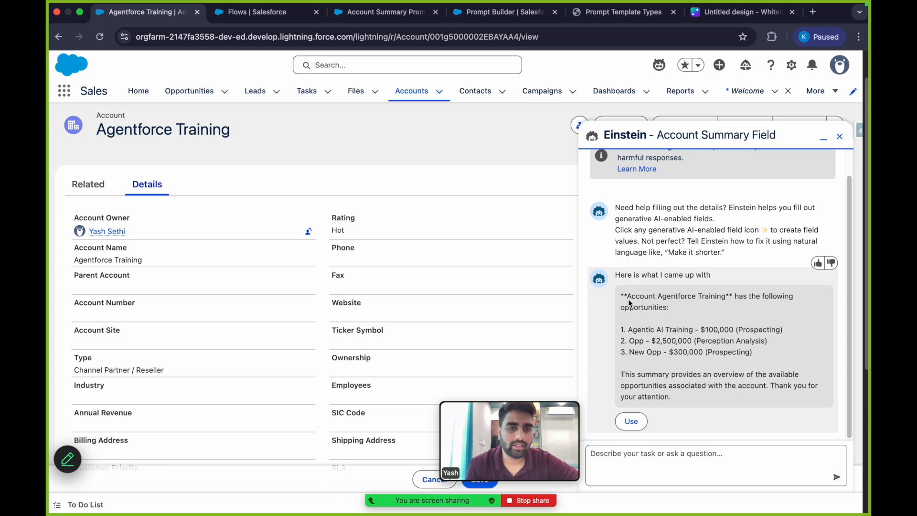
left_click_drag(628, 298, 728, 297)
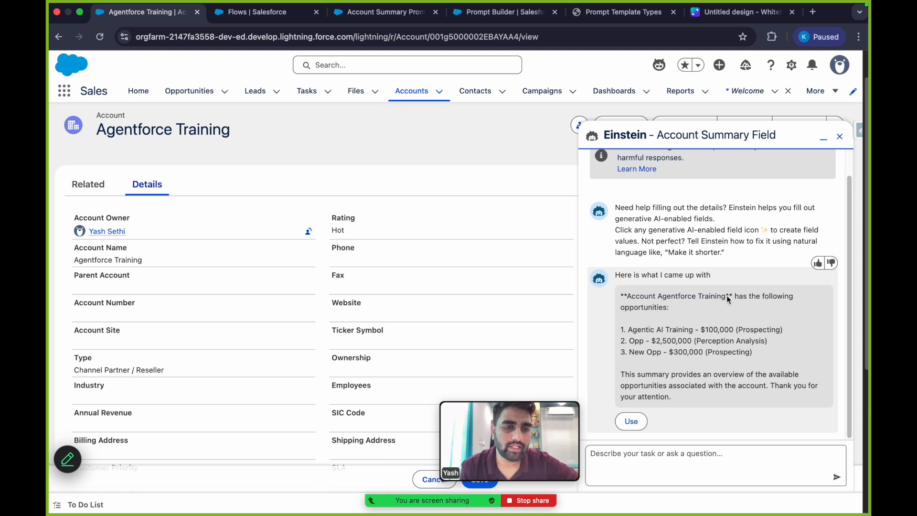
scroll(726, 295, "down", 3)
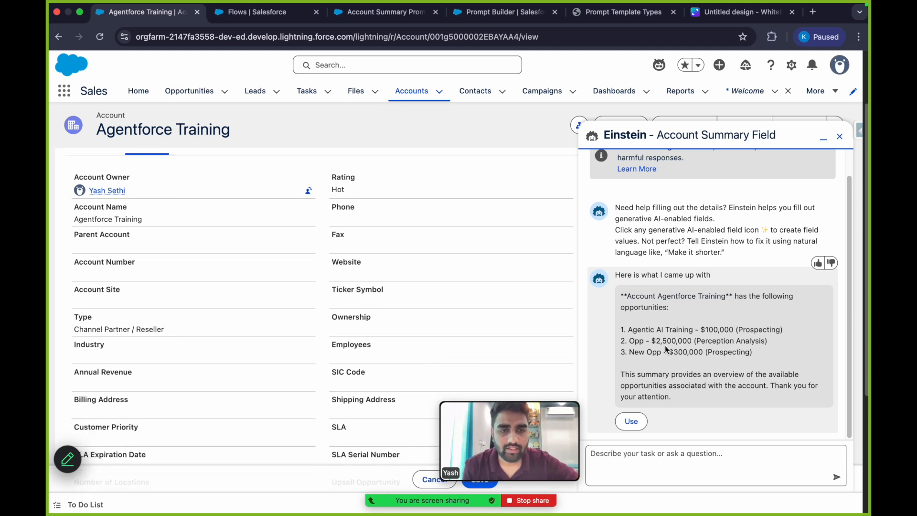
left_click_drag(627, 296, 678, 403)
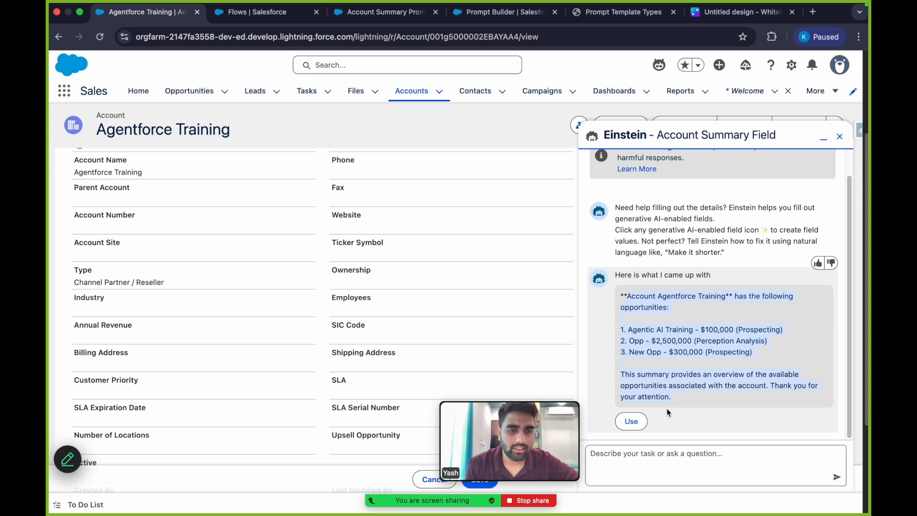
Use the Einstein draft as the Account Summary field's content and review the inserted text.
left_click(630, 423)
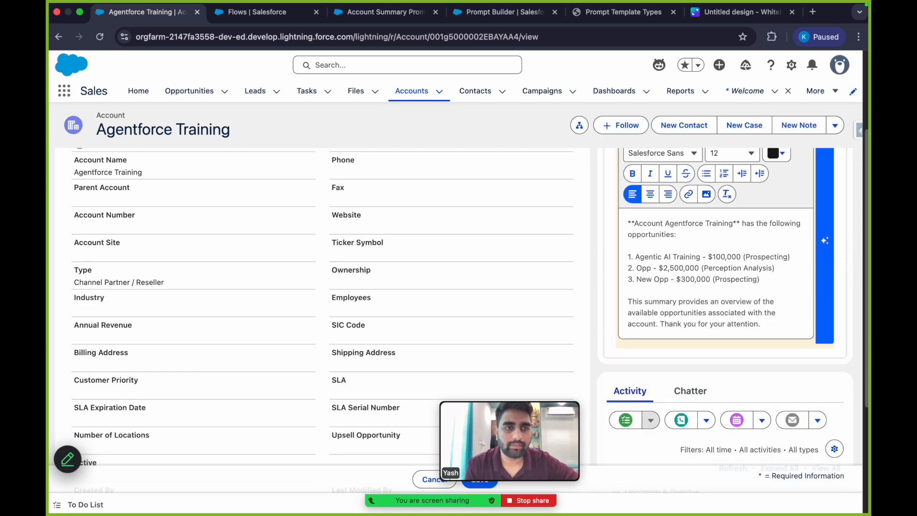
left_click(680, 257)
scroll(683, 255, "up", 2)
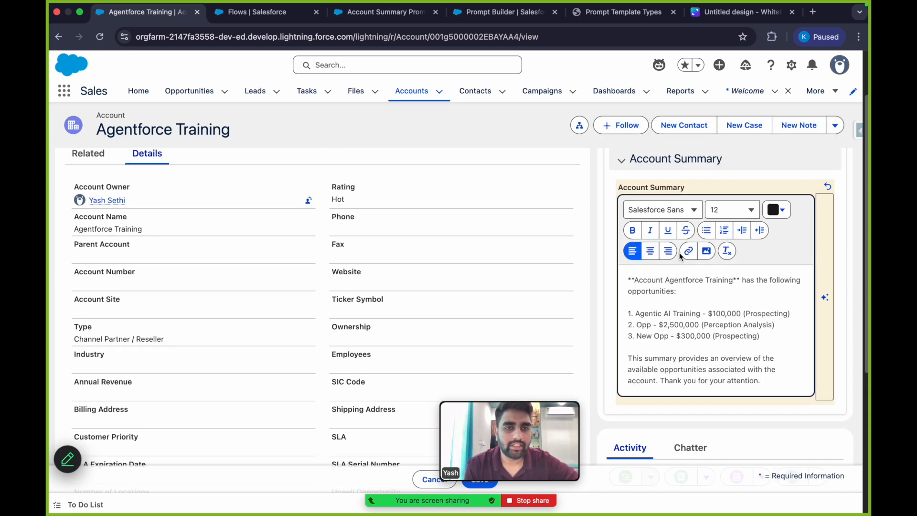
scroll(676, 315, "down", 1)
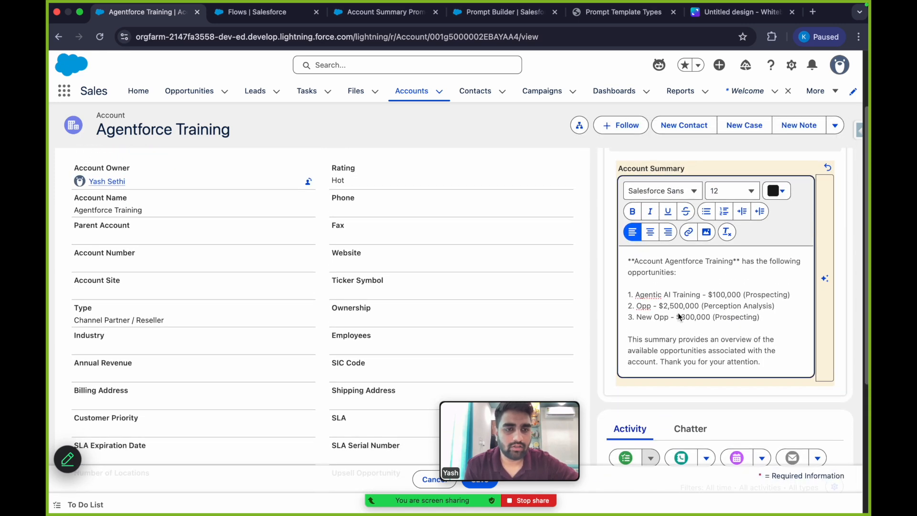
scroll(678, 312, "down", 1)
left_click(689, 262)
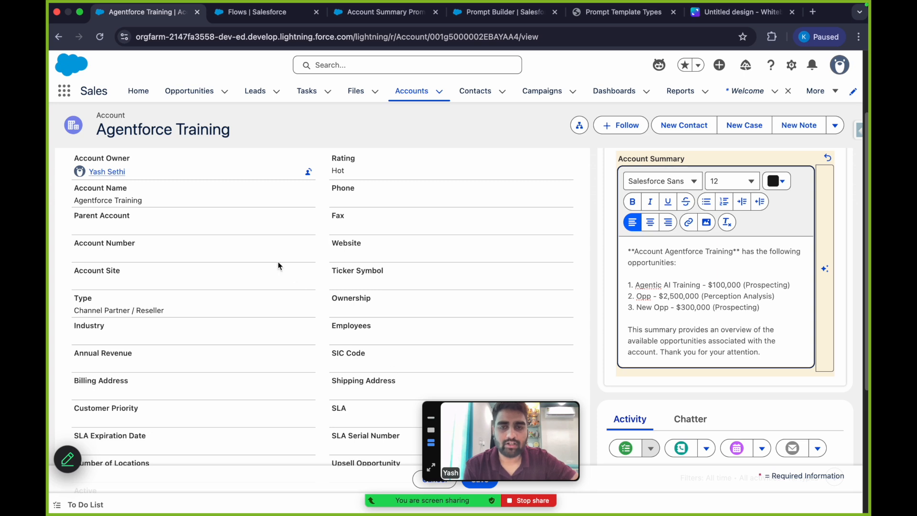
Save the Agentforce Training account with the generated summary and highlight the Account Summary field label.
left_click_drag(474, 429, 305, 197)
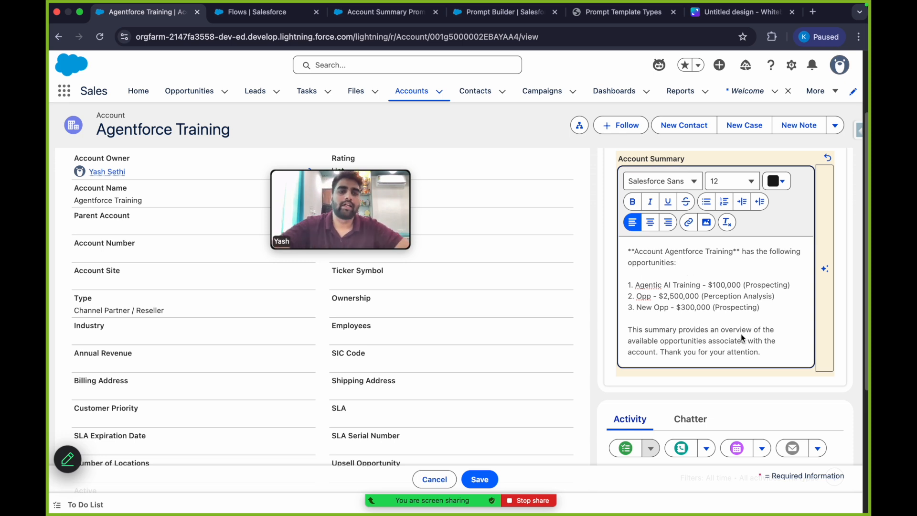
scroll(742, 336, "up", 1)
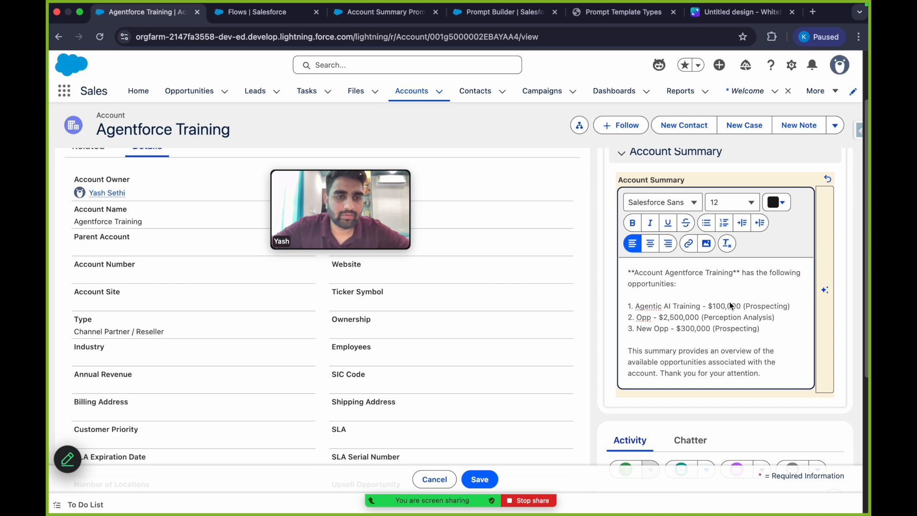
left_click(481, 481)
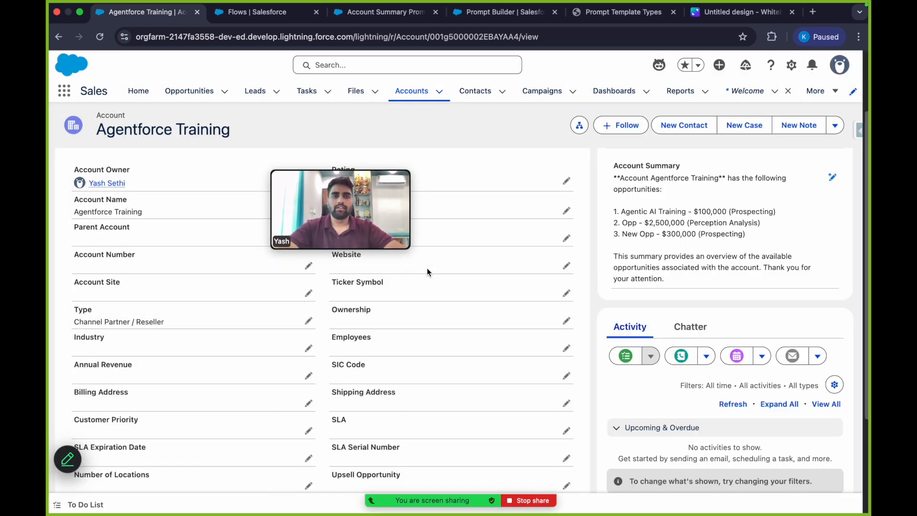
left_click_drag(611, 235, 688, 235)
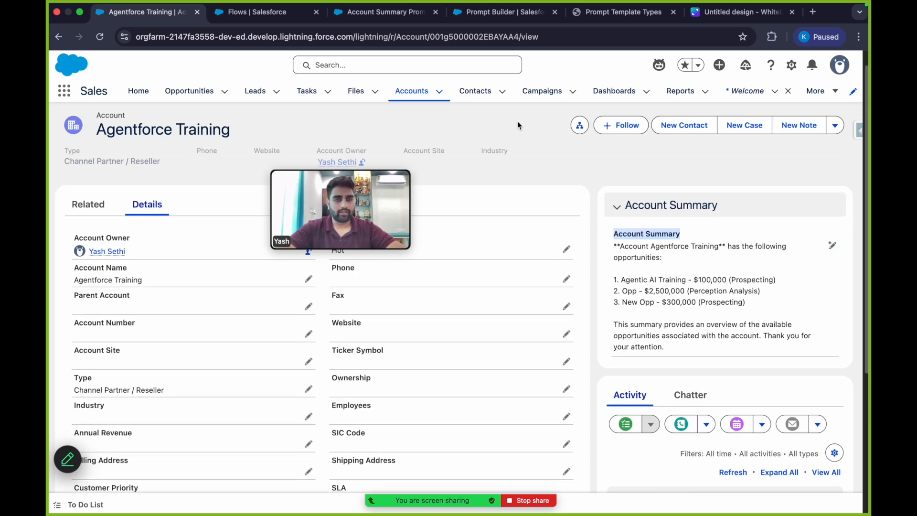